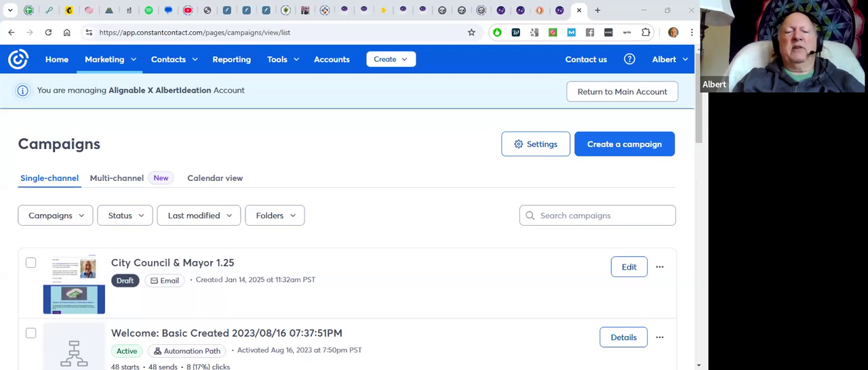
Create a new email campaign, starting from the blank template
click(107, 61)
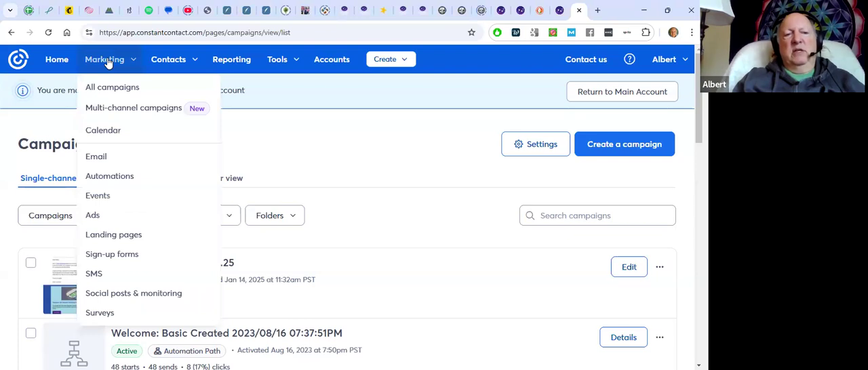
click(95, 156)
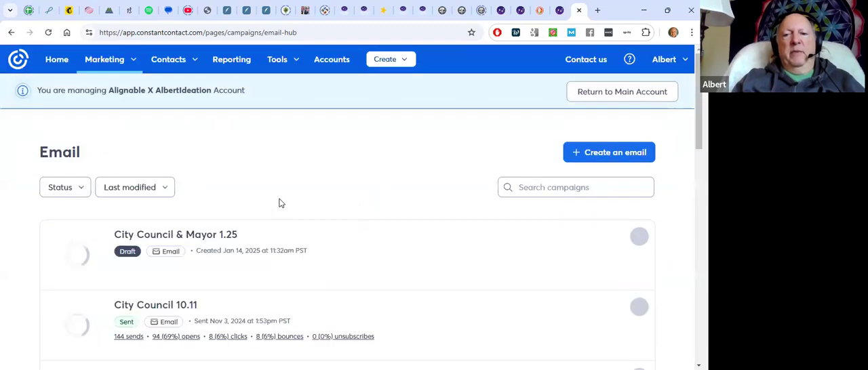
click(576, 152)
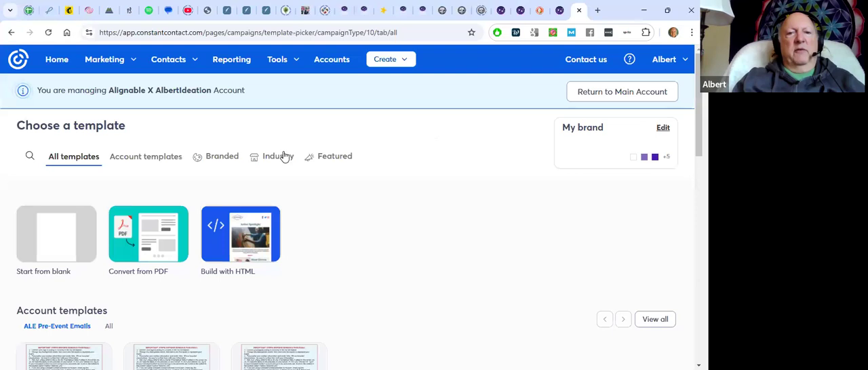
click(49, 237)
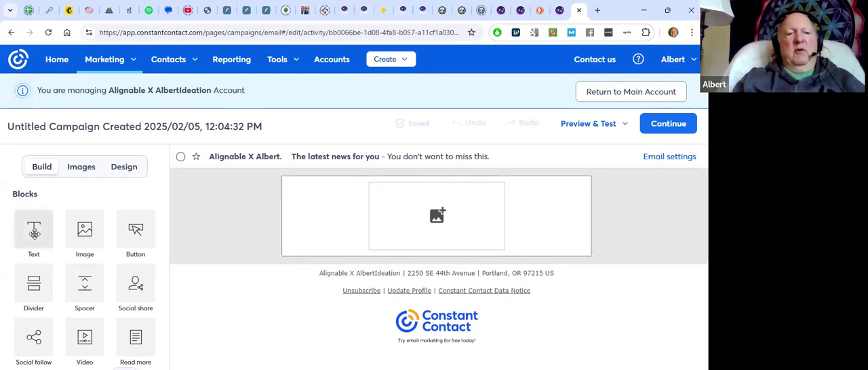
Add a text block above the image placeholder and delete all of its sample copy
drag(34, 233, 384, 196)
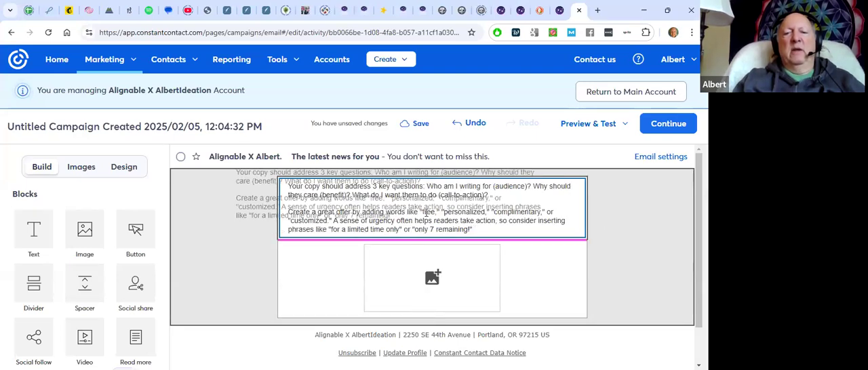
click(458, 229)
key(ctrl+a)
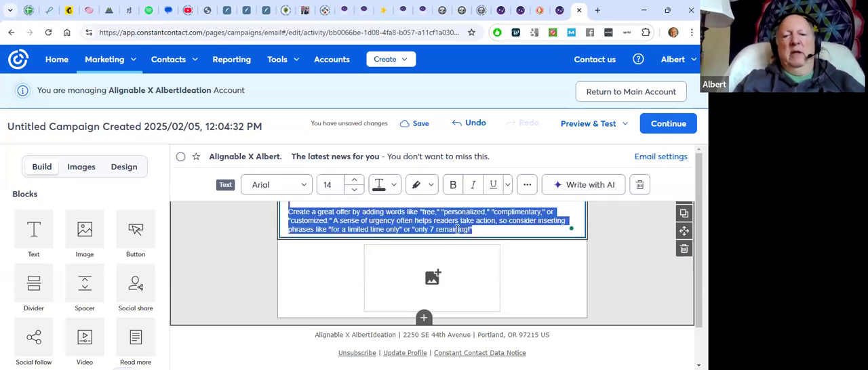
key(Delete)
scroll(455, 229, up, 1)
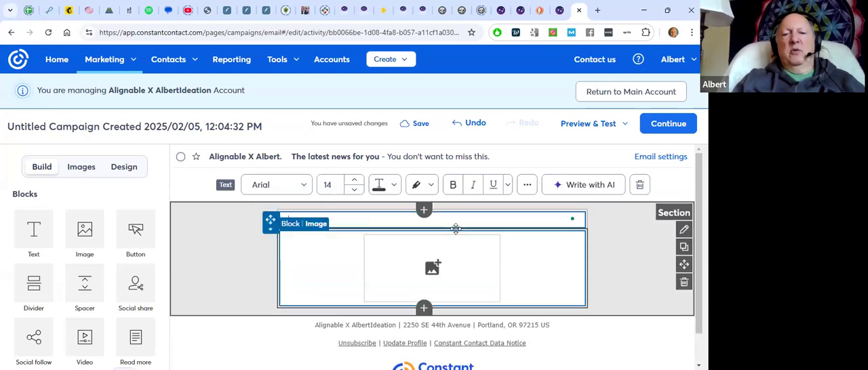
Start a greeting tag in the empty text block and set its personal greeting to "Howdy"
click(528, 187)
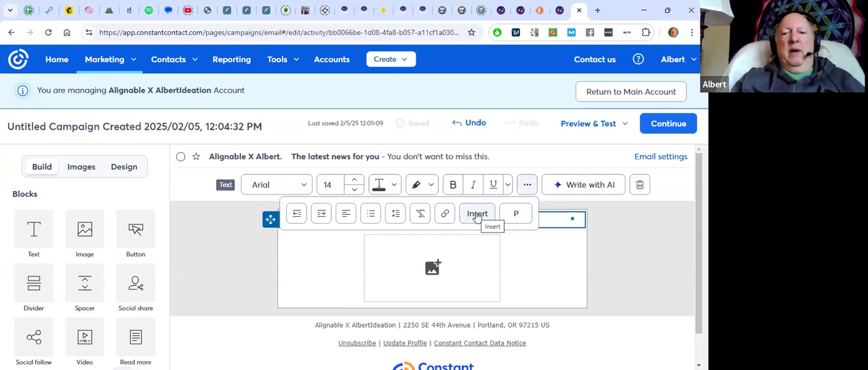
click(528, 185)
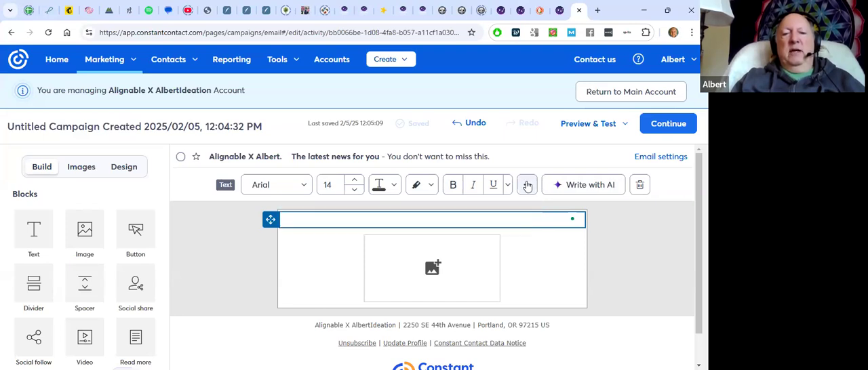
click(527, 185)
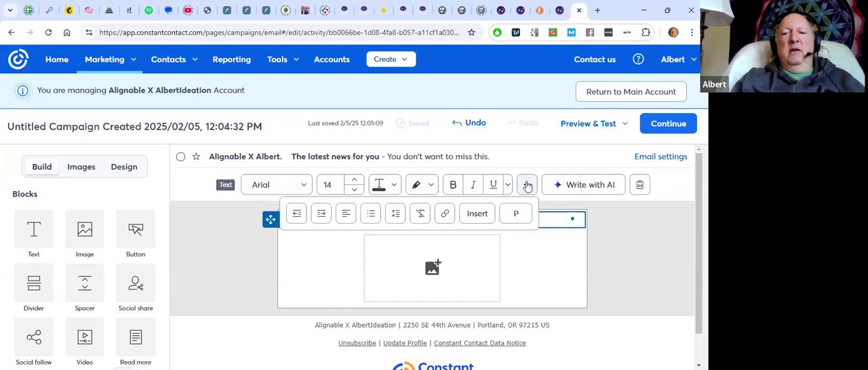
click(477, 215)
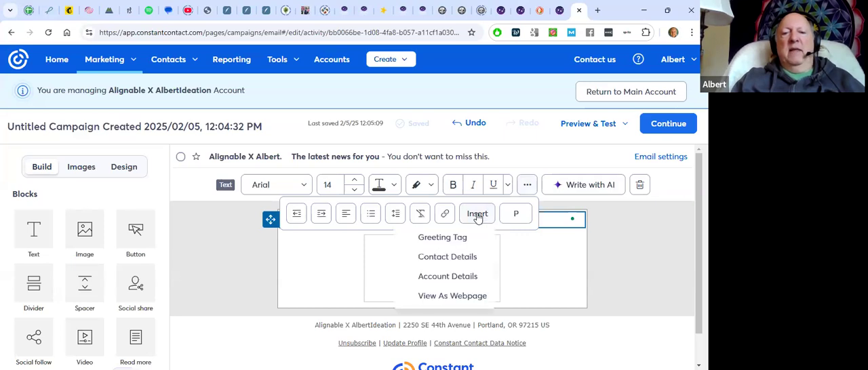
click(455, 239)
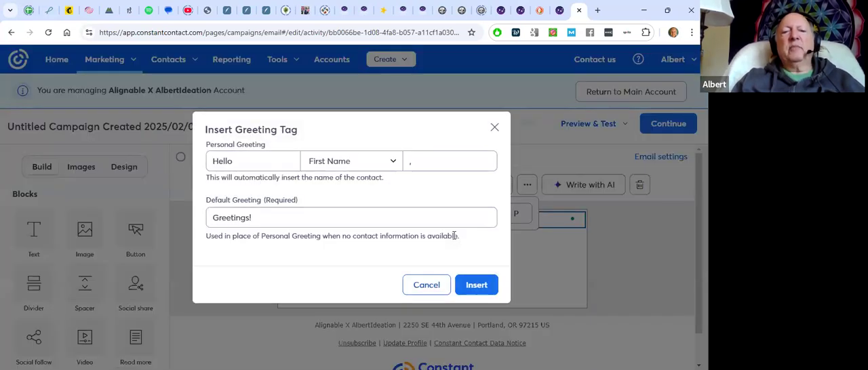
click(245, 161)
key(BackSpace)
key(BackSpace)
key(BackSpace)
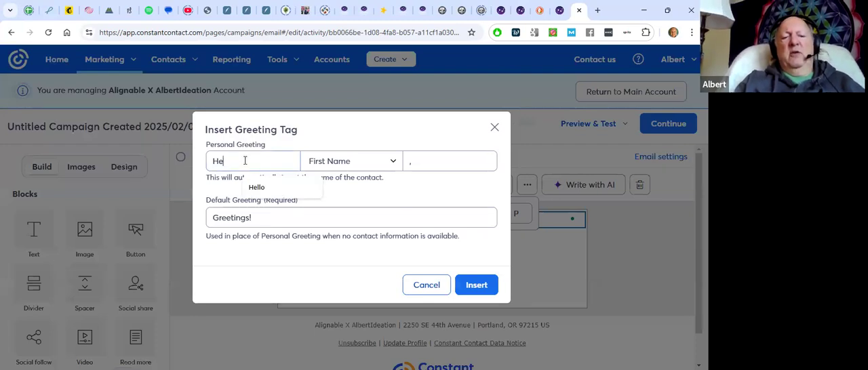
key(BackSpace)
click(259, 205)
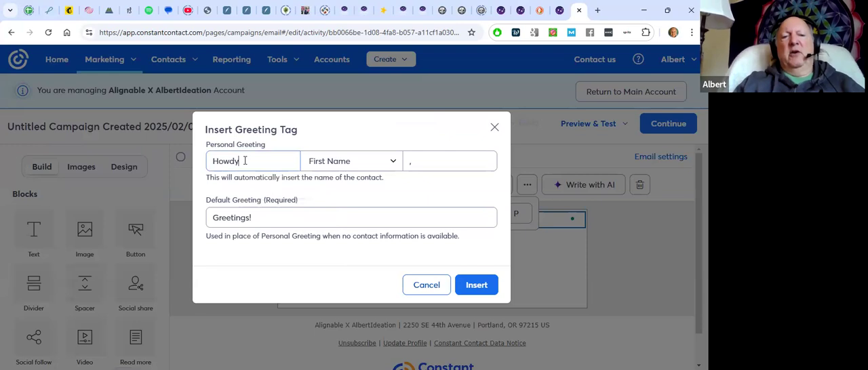
Set the default greeting to "Happy Valentine's Day!", keep First Name as the name format, and insert the greeting tag
click(250, 218)
key(BackSpace)
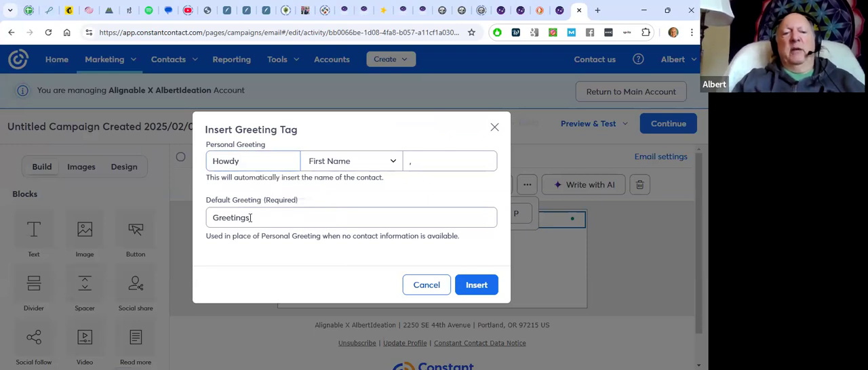
double_click(210, 218)
text(H)
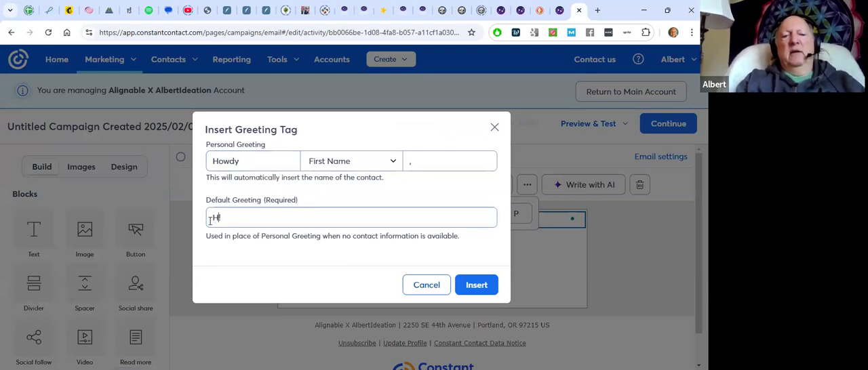
text(appy Valent)
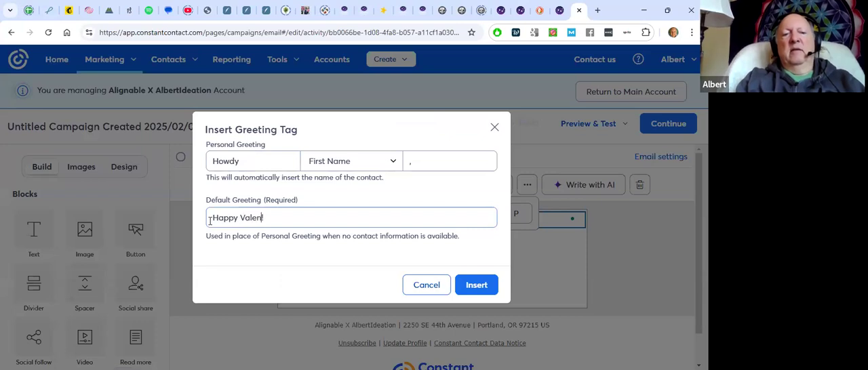
text(ine's)
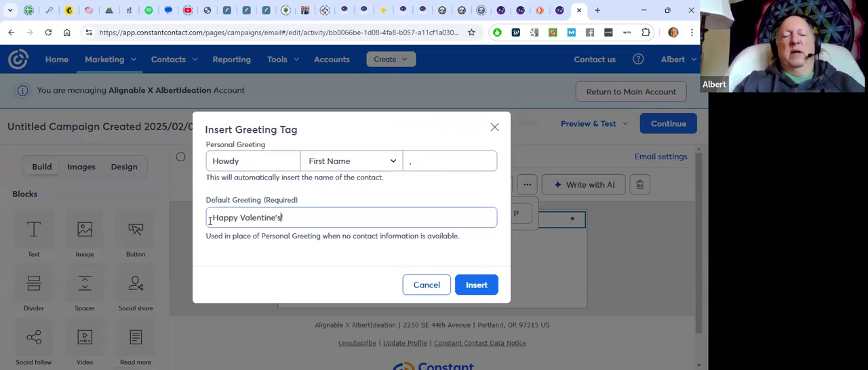
text( Day!)
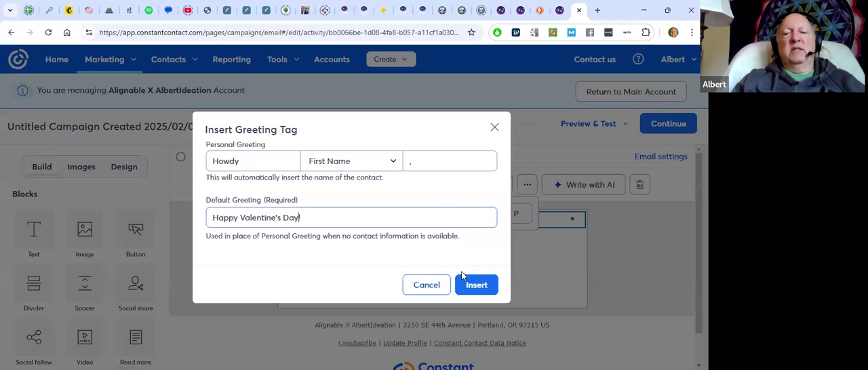
click(392, 164)
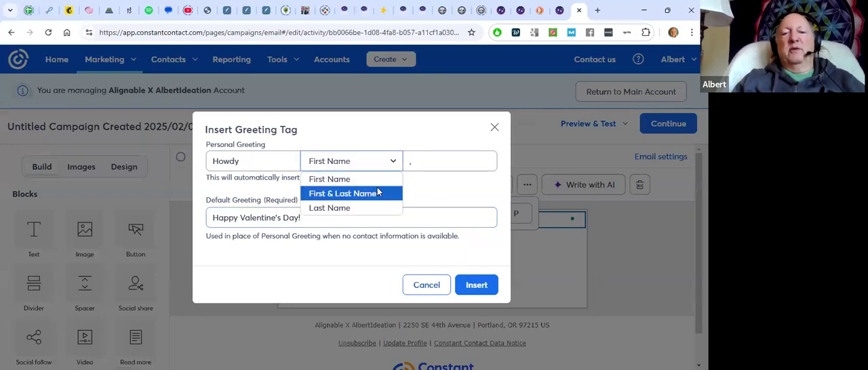
click(396, 152)
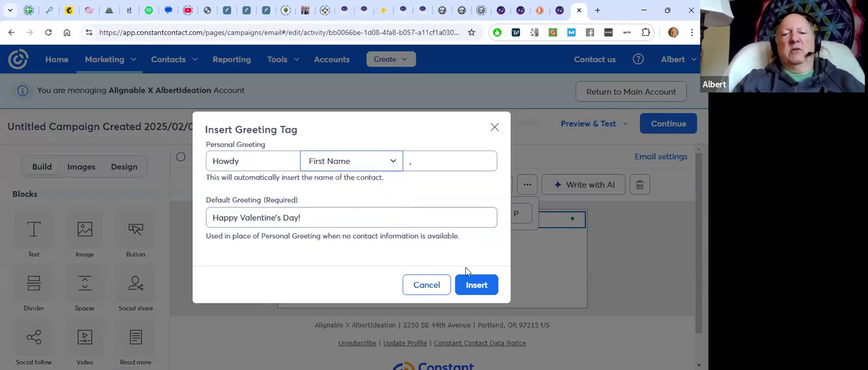
click(469, 280)
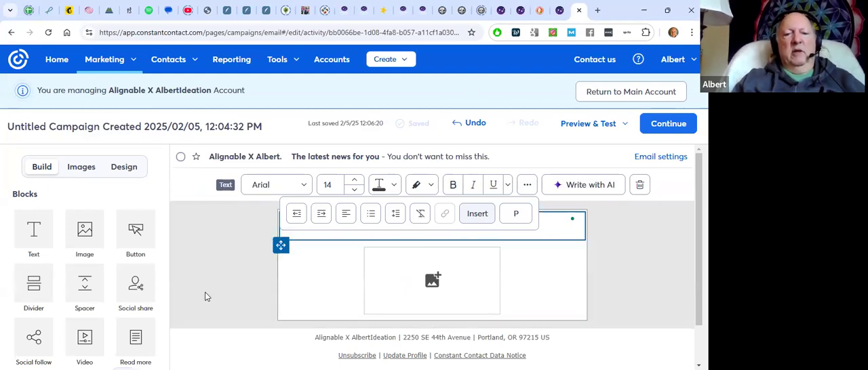
Paste the copied text about email marketing classes, the Constant Contact trial, the deal and newsletter sign-up links below the greeting
scroll(206, 296, down, 1)
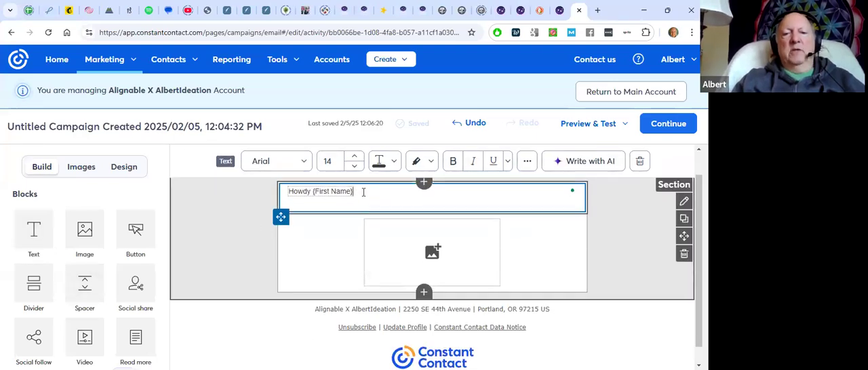
key(Return)
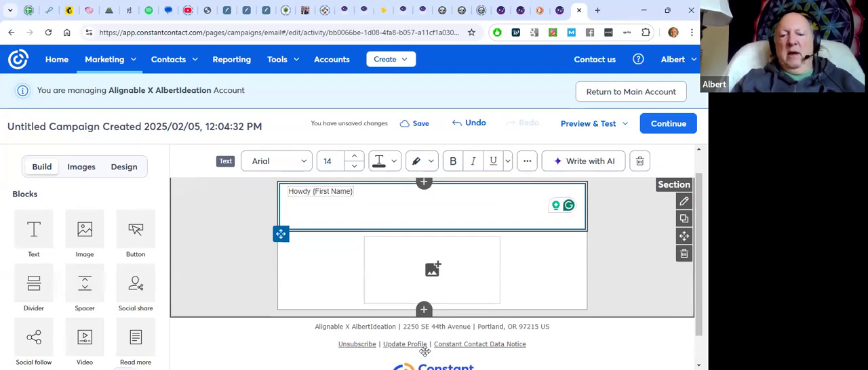
drag(422, 344, 404, 261)
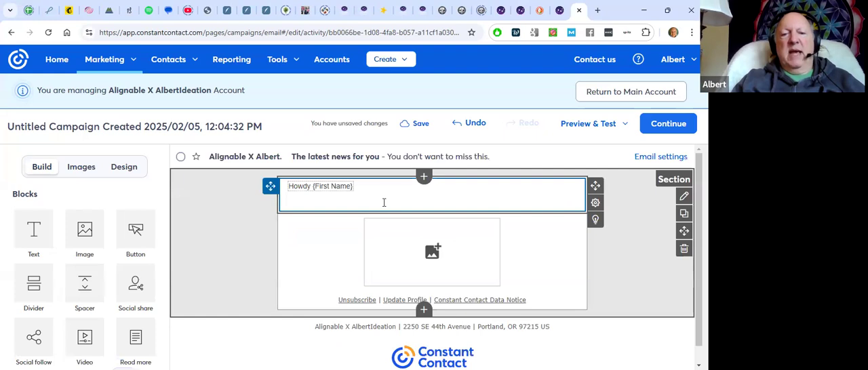
click(384, 202)
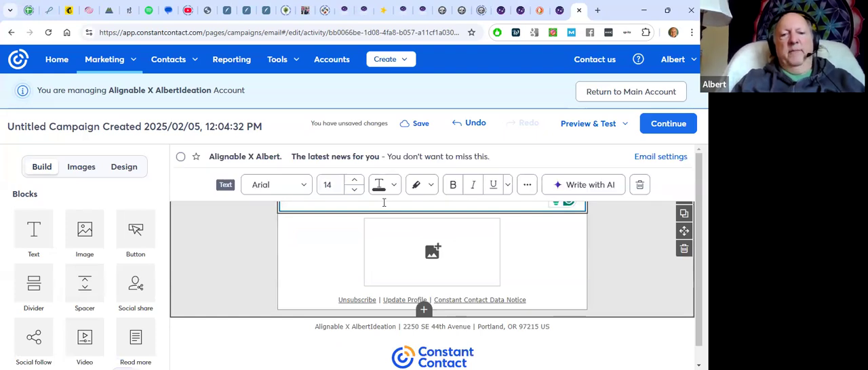
scroll(400, 224, up, 2)
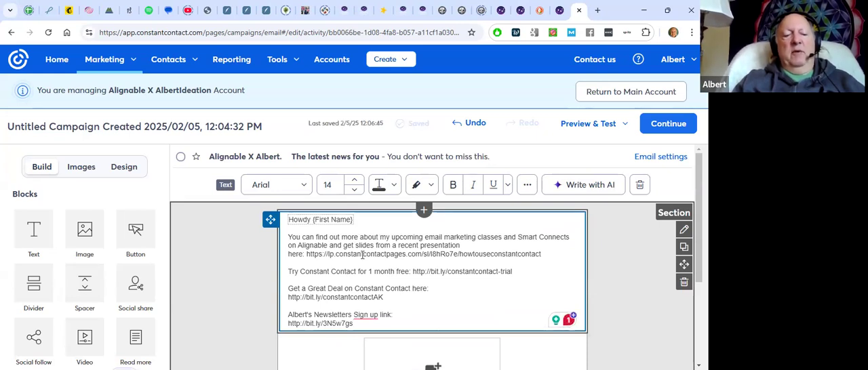
Set all text in the block to size 16 and colour it black, keeping the Arial font
key(ctrl+a)
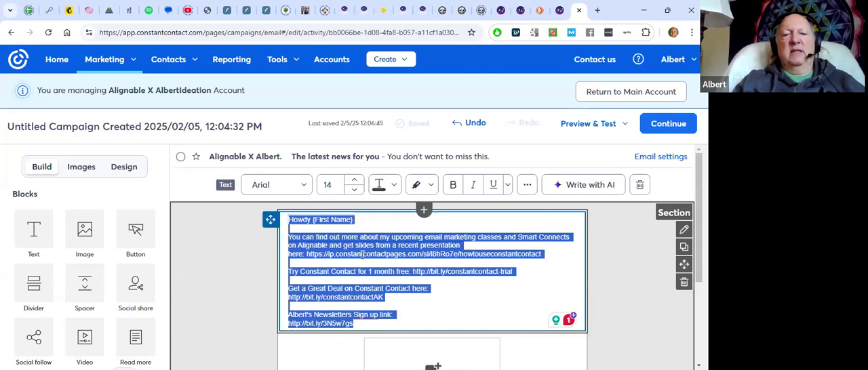
click(354, 181)
click(353, 181)
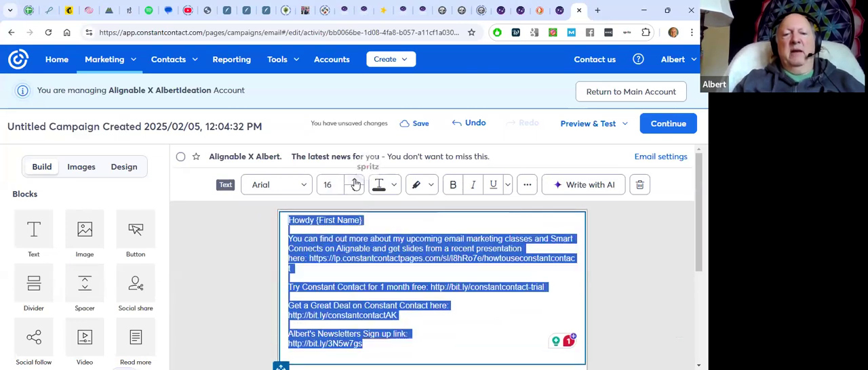
click(301, 185)
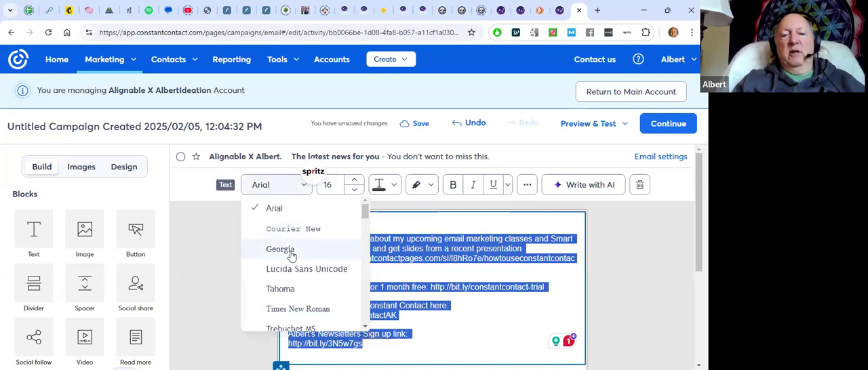
click(291, 189)
click(384, 188)
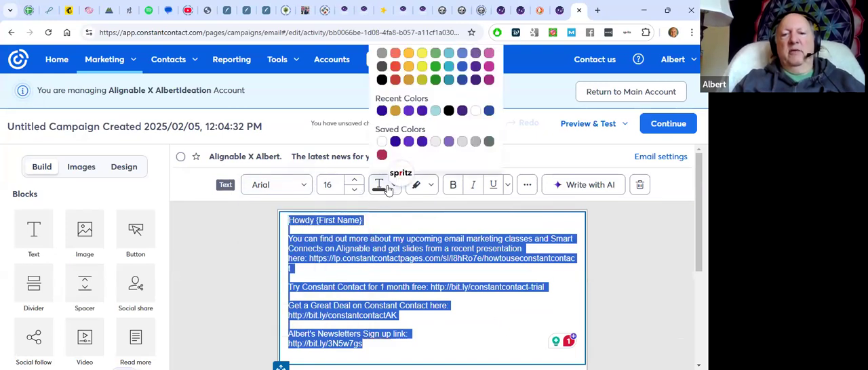
click(380, 82)
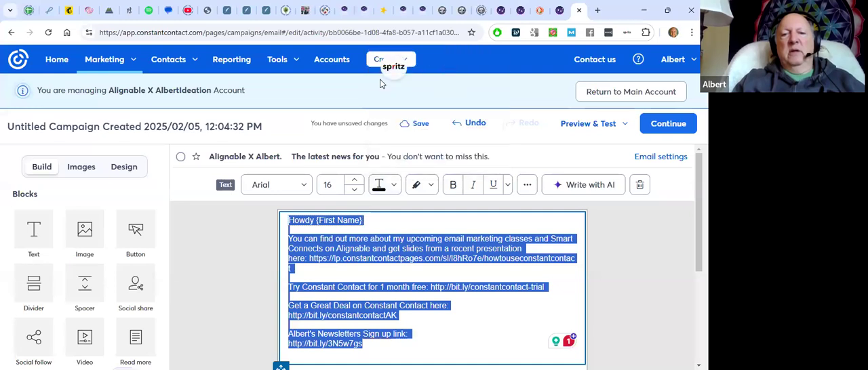
click(432, 188)
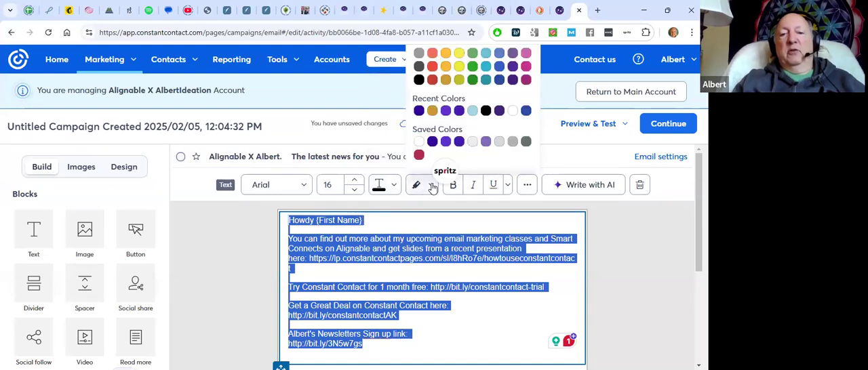
click(431, 187)
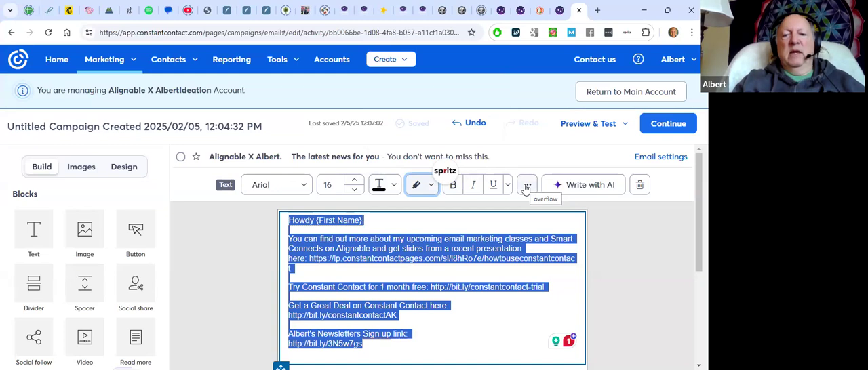
Indent all the text in the block by one level and remove the indent again
click(526, 187)
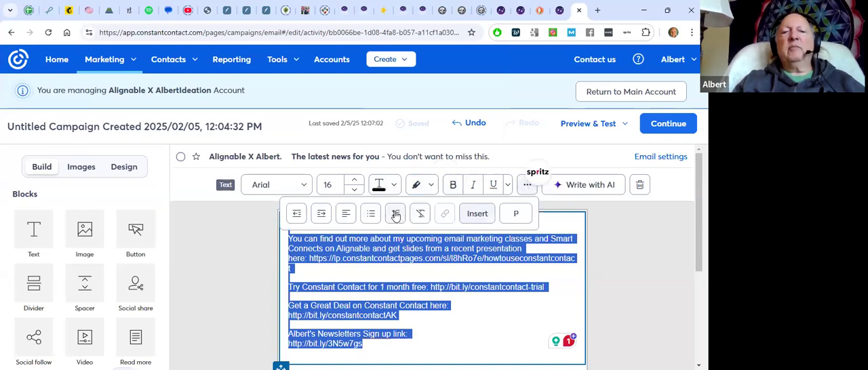
click(322, 214)
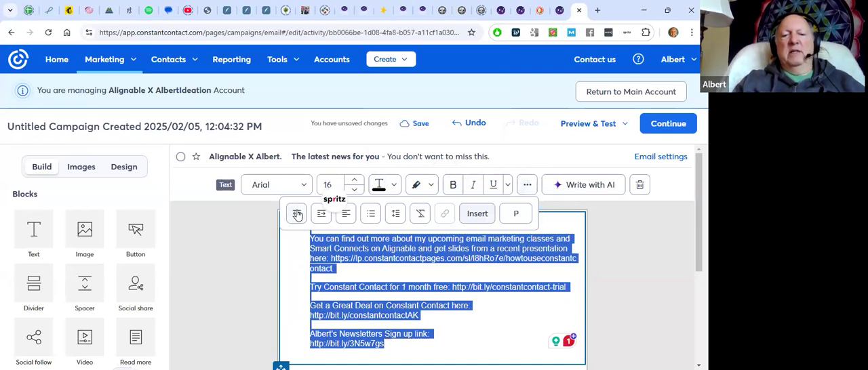
click(296, 214)
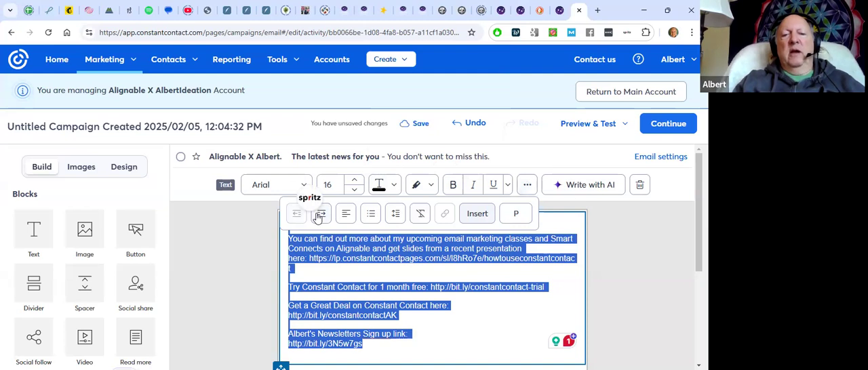
Centre all the text in the block and return it to left alignment
click(345, 214)
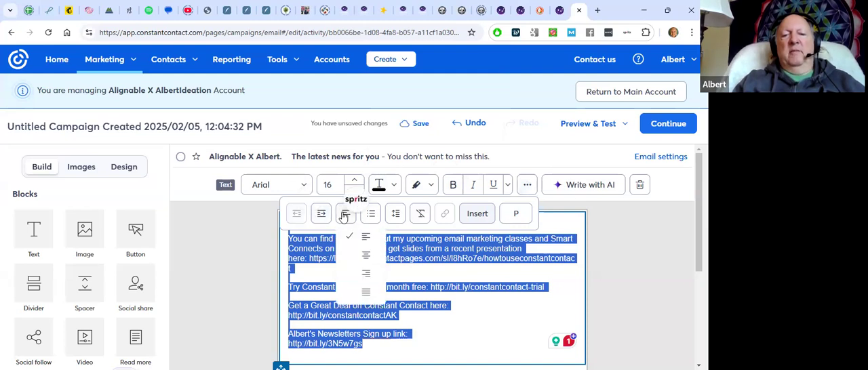
click(354, 256)
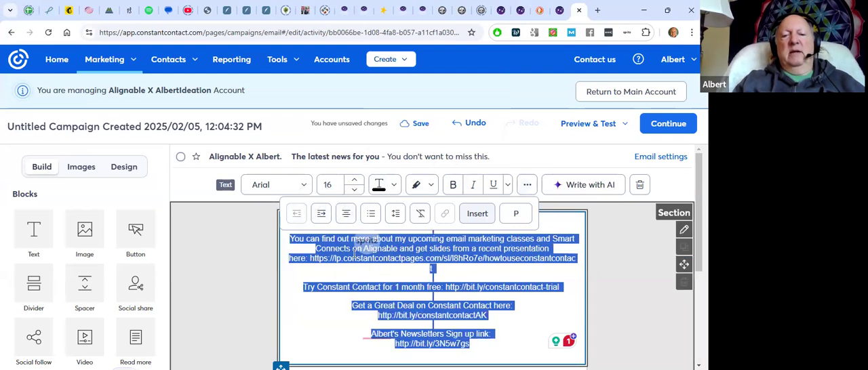
click(344, 214)
click(356, 239)
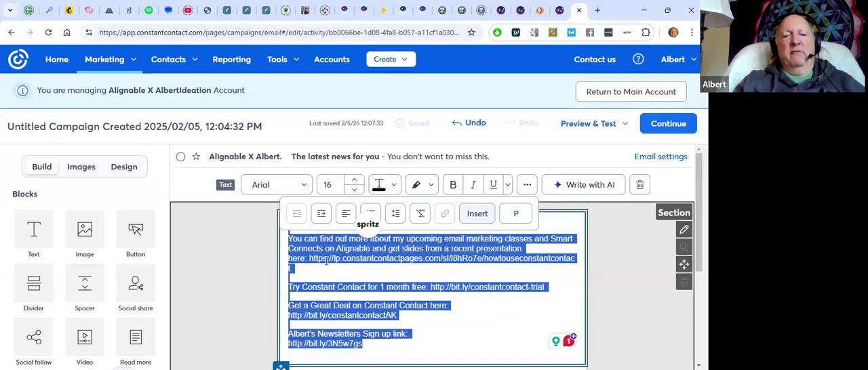
click(345, 215)
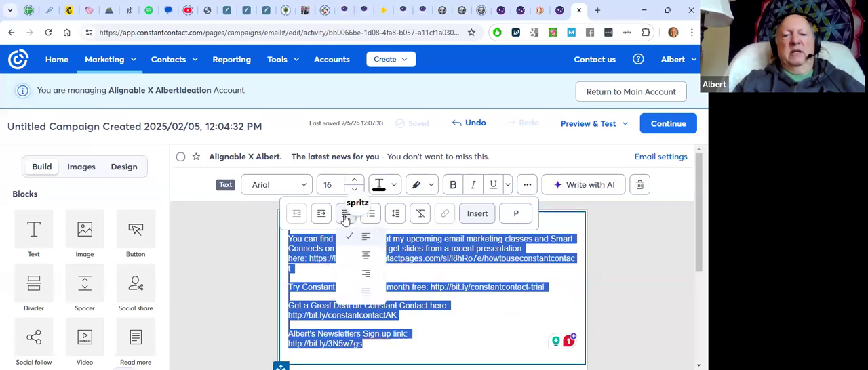
click(345, 216)
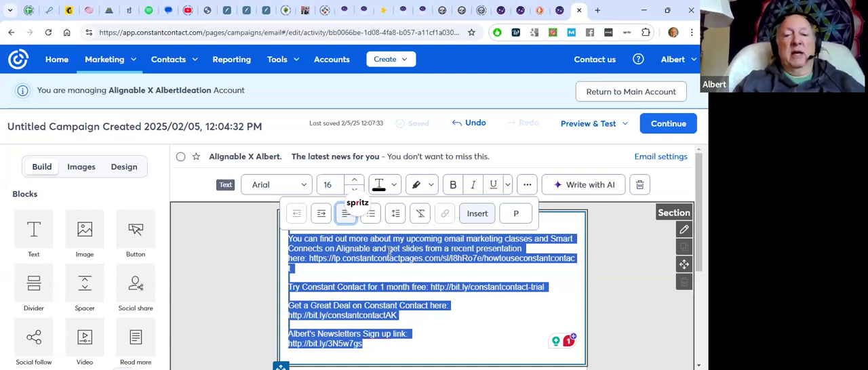
Try a numbered list and a bulleted list on the block's text, and undo both list formats
click(372, 215)
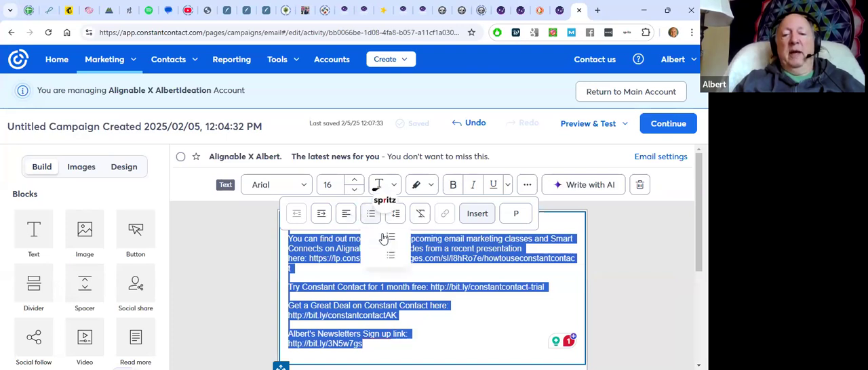
click(385, 239)
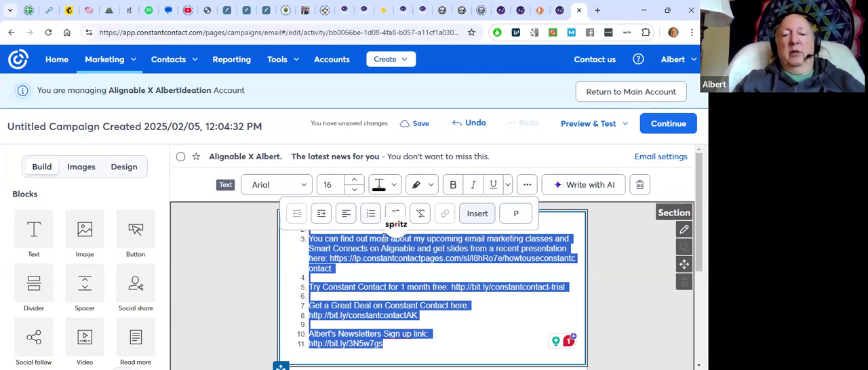
click(370, 213)
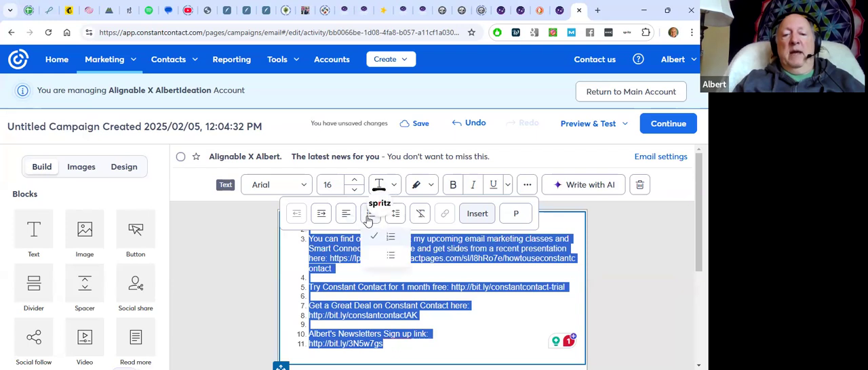
click(379, 257)
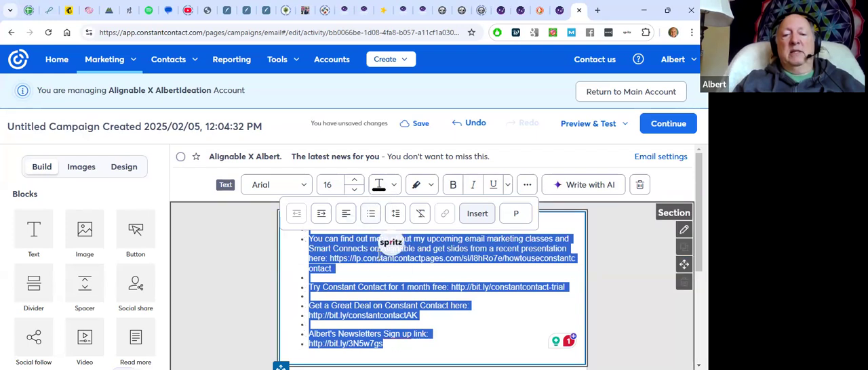
click(474, 126)
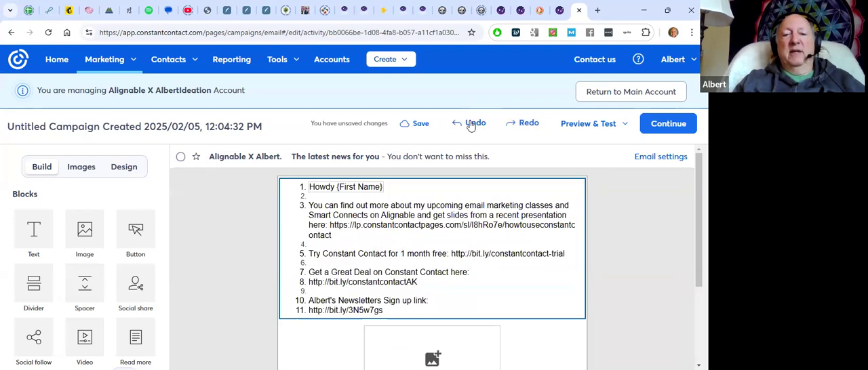
click(474, 125)
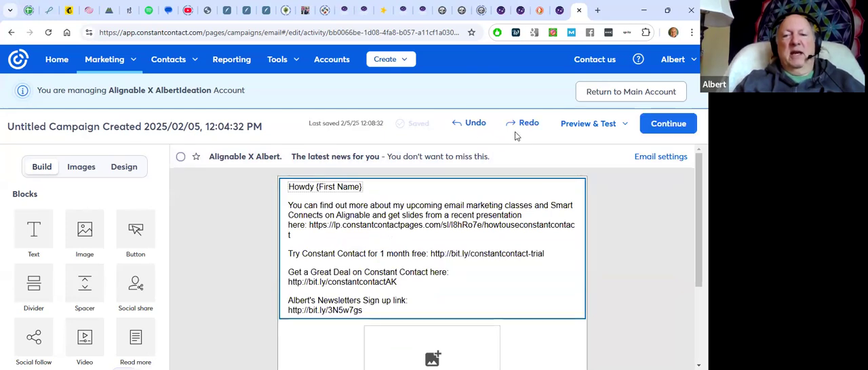
Set the line spacing of the text block to 1.5
click(405, 226)
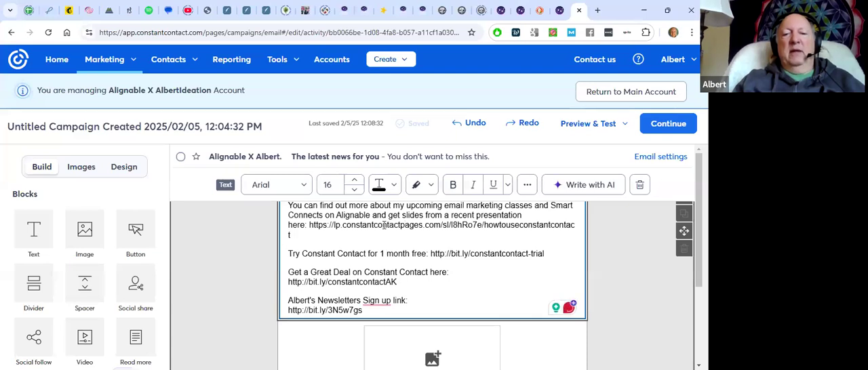
click(527, 185)
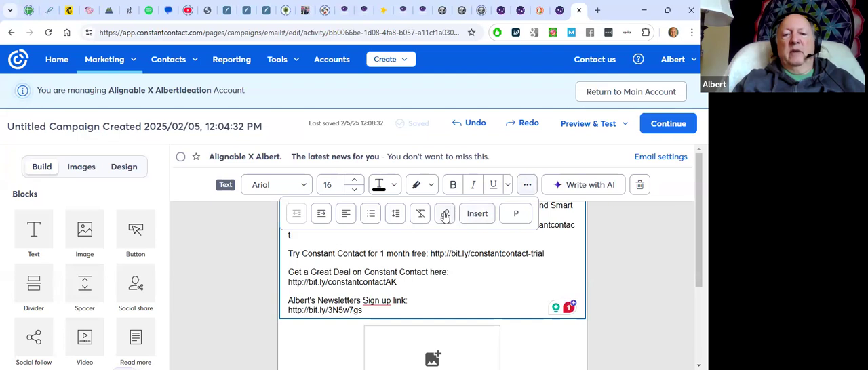
click(395, 214)
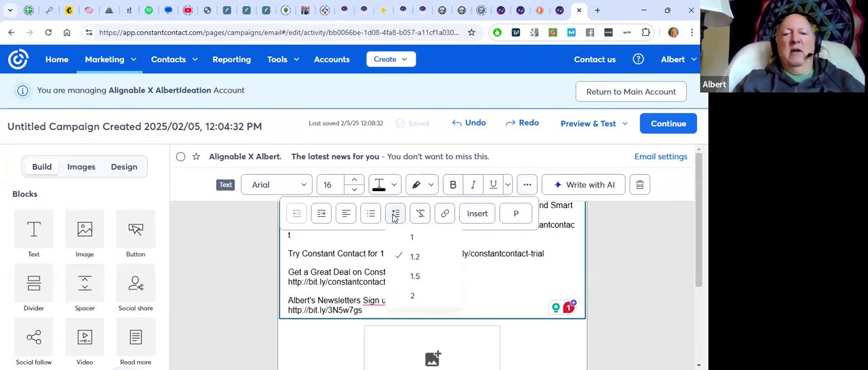
click(412, 276)
scroll(435, 282, up, 1)
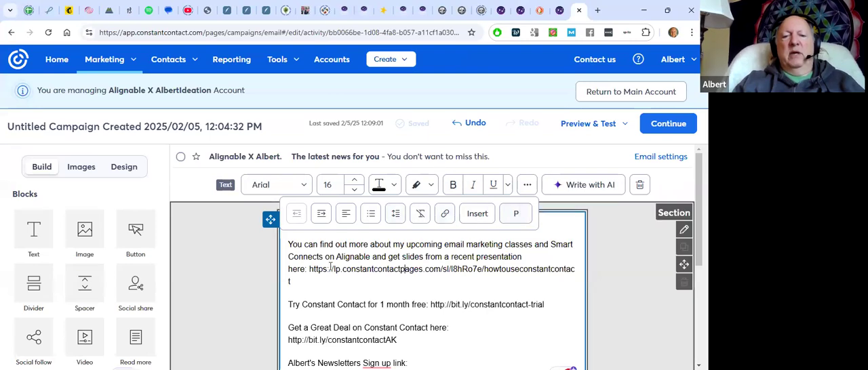
drag(308, 269, 292, 281)
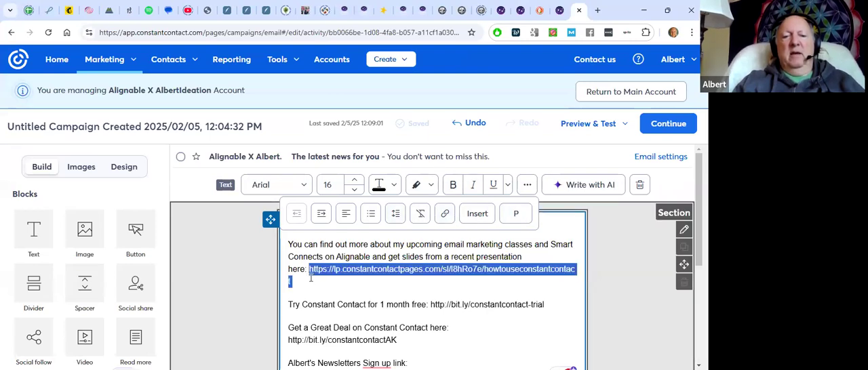
click(445, 214)
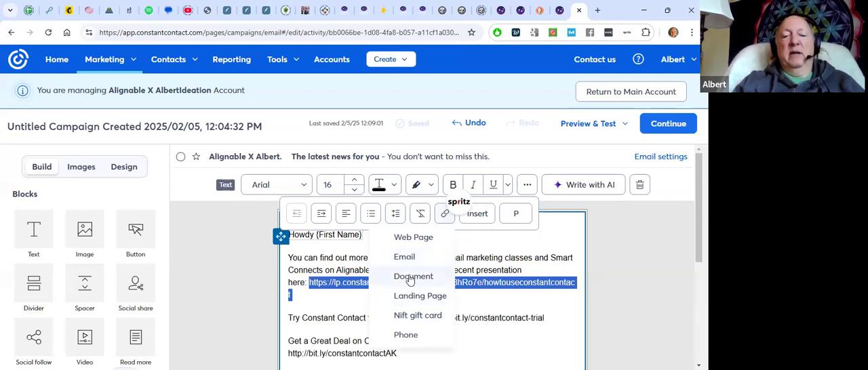
click(410, 238)
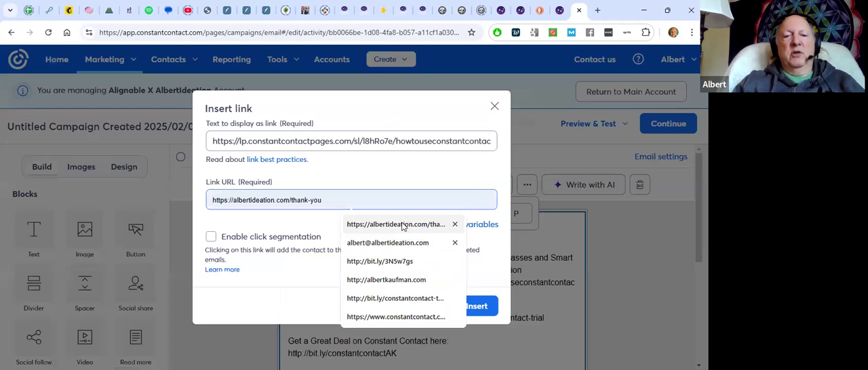
click(403, 225)
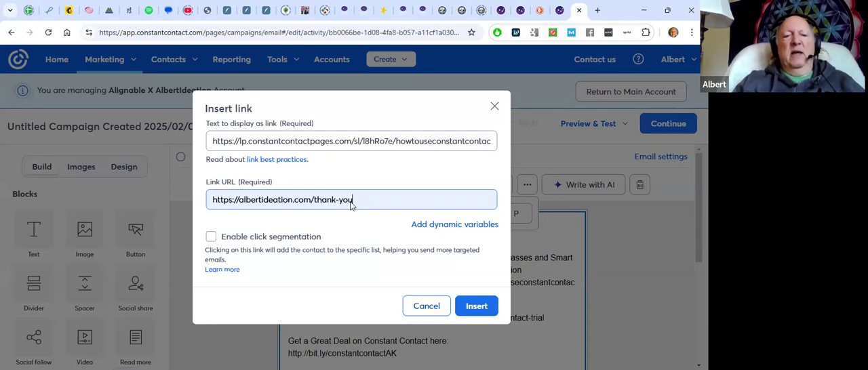
Enable click segmentation for the link and choose New List as the contact list
click(211, 237)
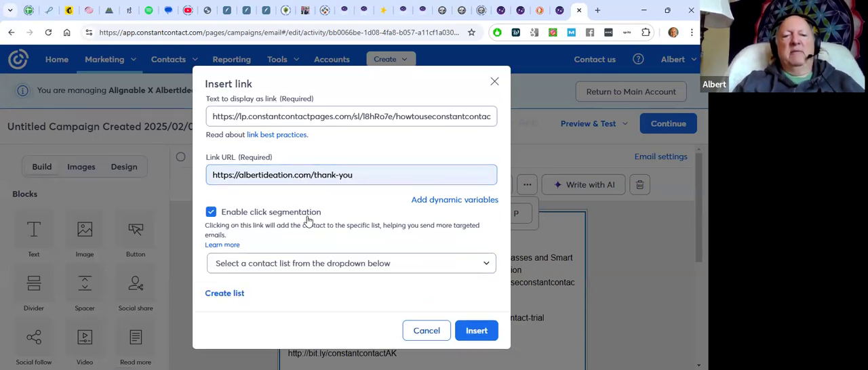
click(349, 266)
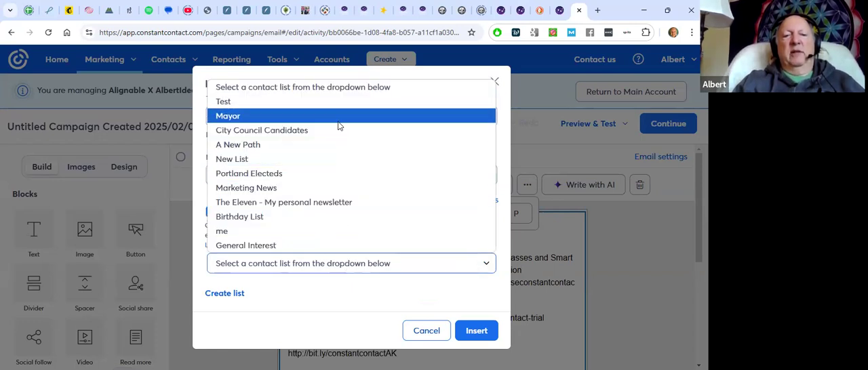
click(336, 158)
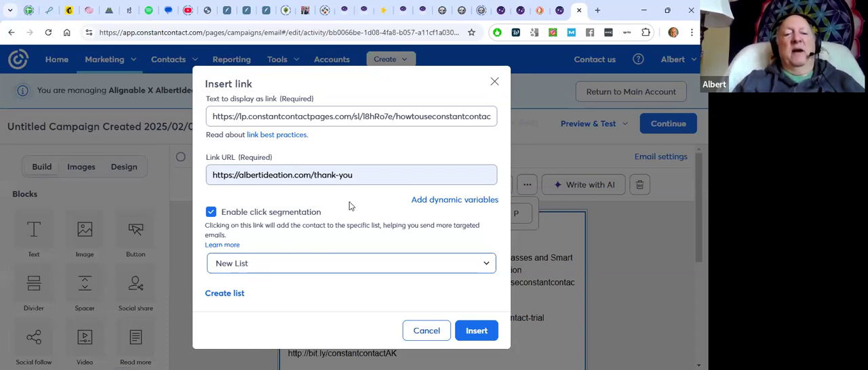
Read the help article on inserting dynamic links with variables, and return to the link settings
click(432, 201)
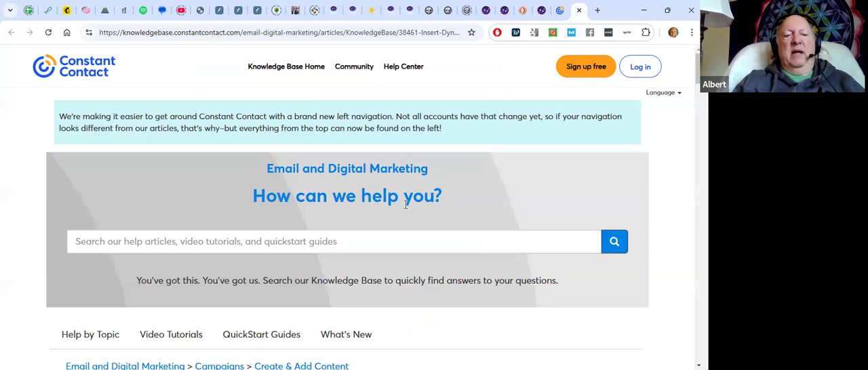
scroll(407, 207, down, 3)
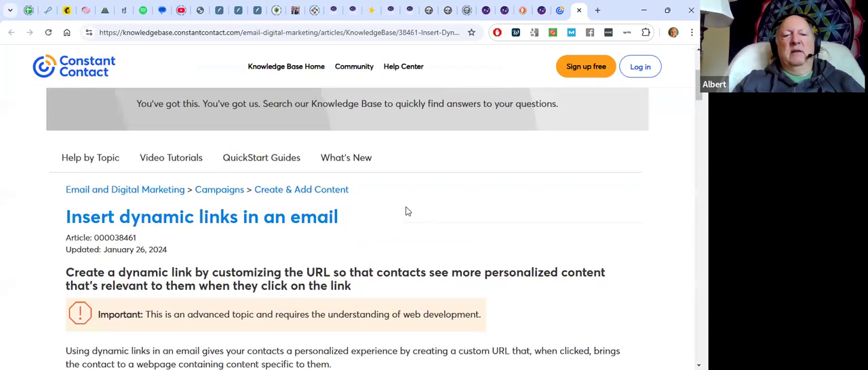
scroll(406, 211, down, 3)
scroll(407, 212, down, 2)
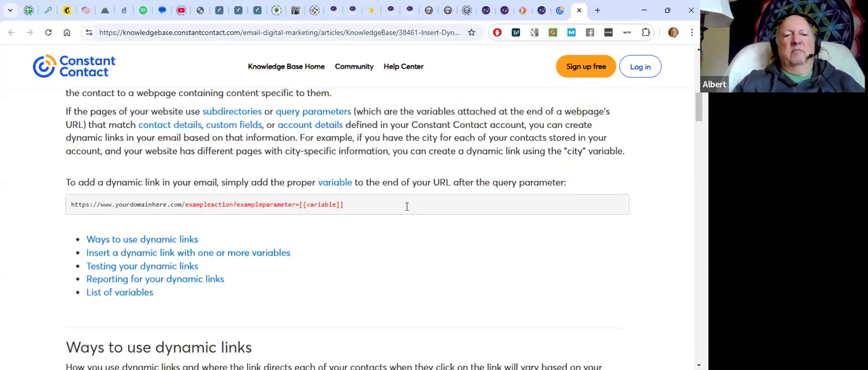
scroll(407, 206, up, 6)
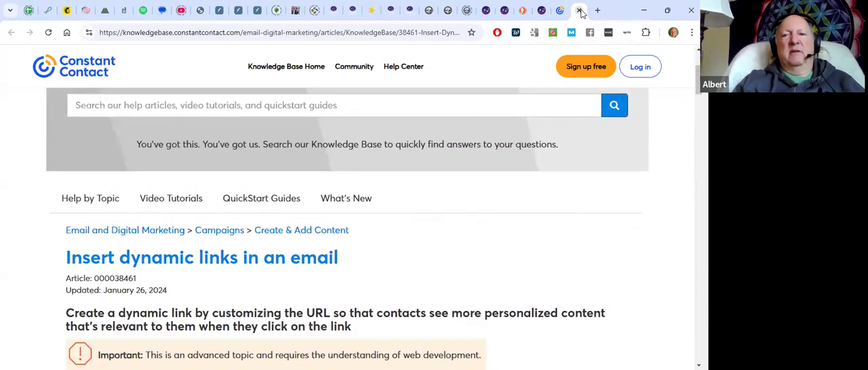
click(579, 10)
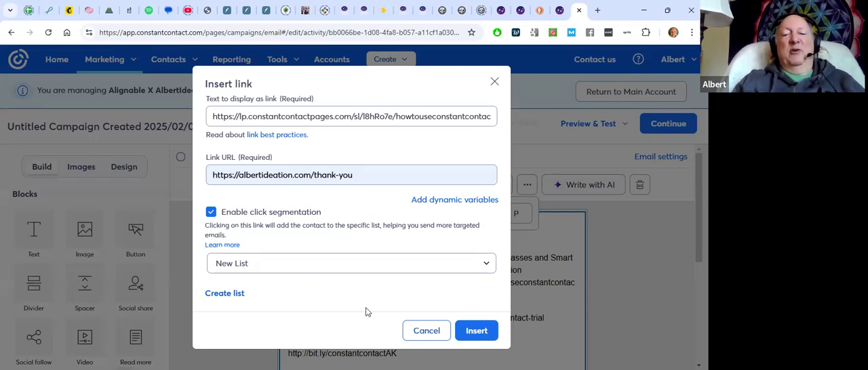
Insert the link and colour its text dark purple from the recent colours
click(478, 330)
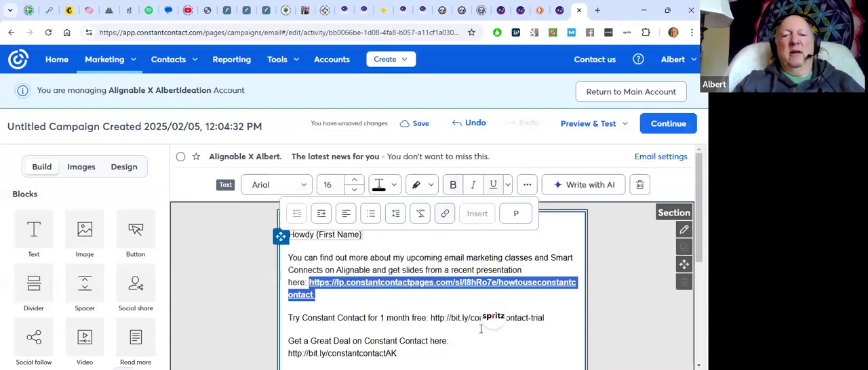
click(392, 185)
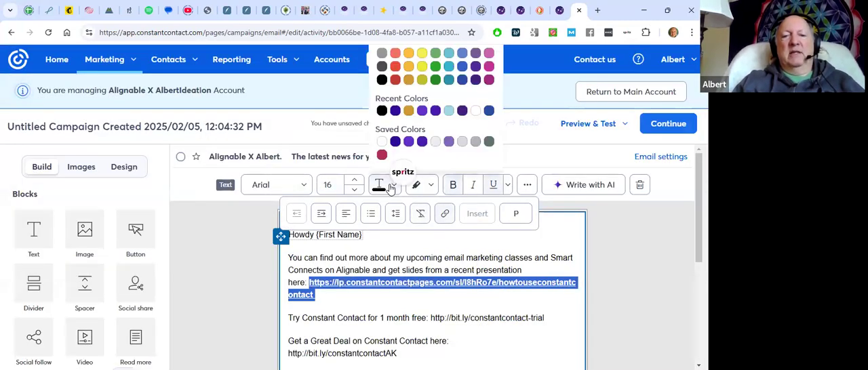
click(395, 111)
click(381, 258)
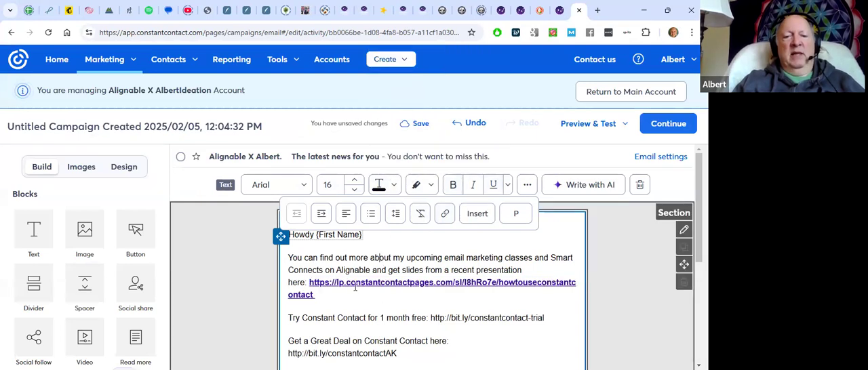
Insert a View as Webpage link with the text "View as Webpage" into the first paragraph of the email
scroll(389, 301, down, 2)
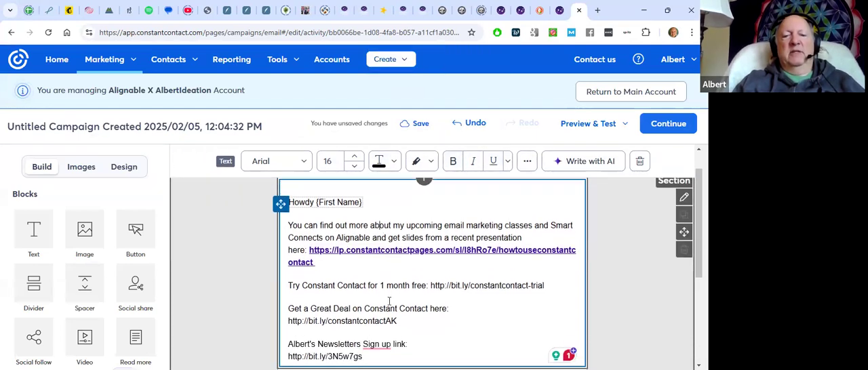
scroll(389, 301, up, 2)
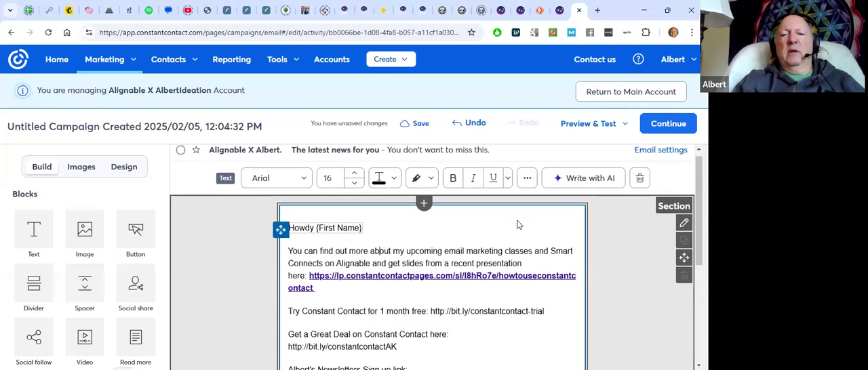
click(527, 179)
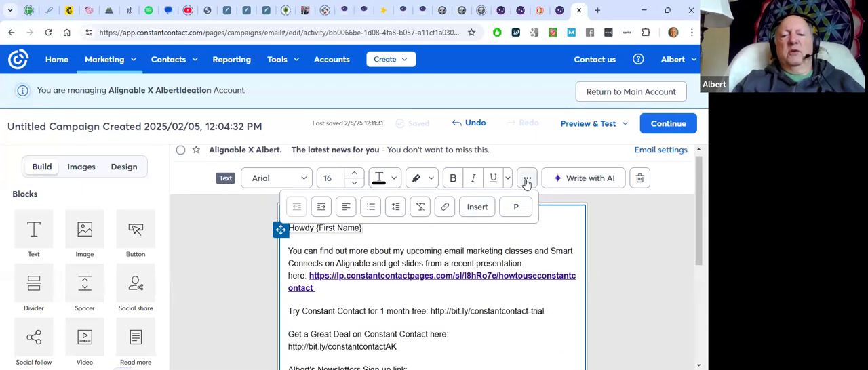
click(476, 209)
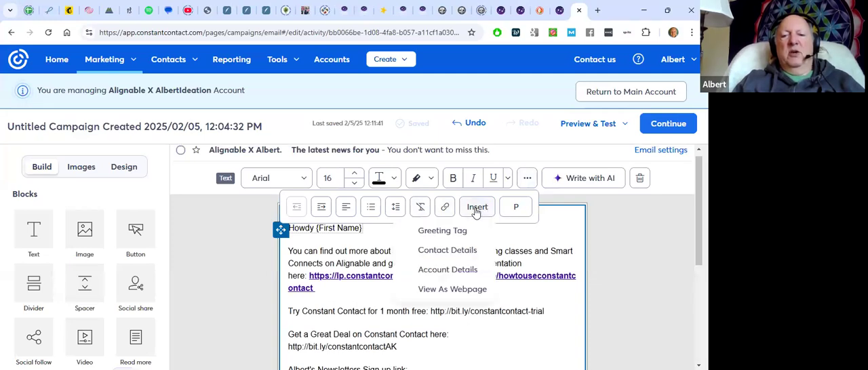
click(454, 289)
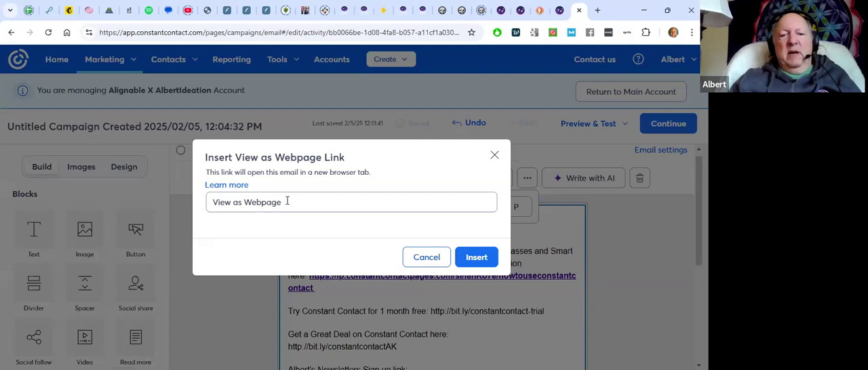
click(481, 258)
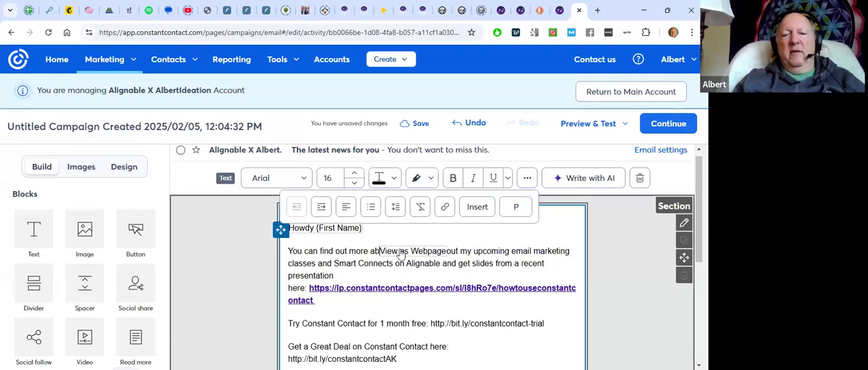
Colour the View as Webpage link text dark purple from the saved colours and leave the text block
click(401, 252)
click(393, 178)
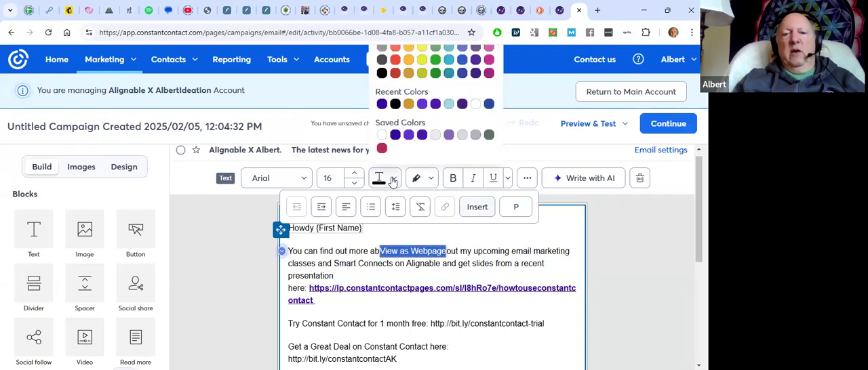
click(396, 134)
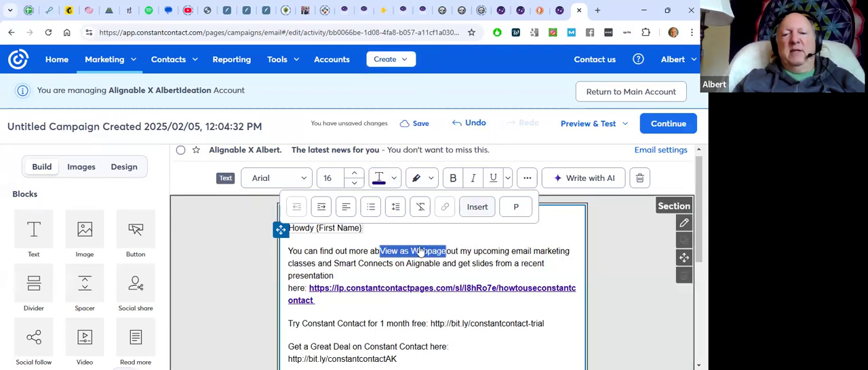
click(453, 250)
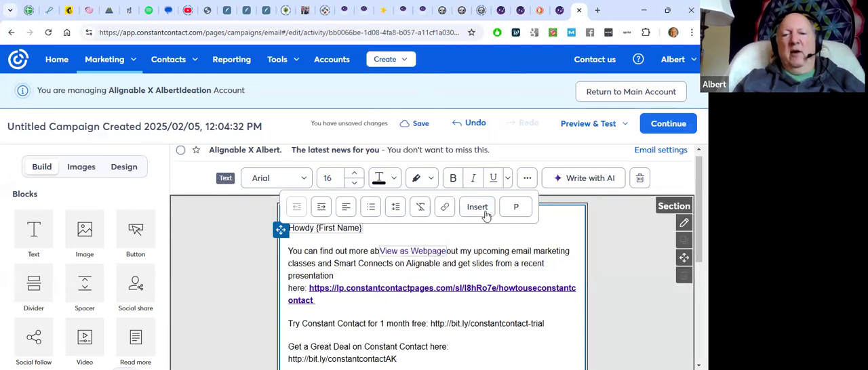
click(478, 208)
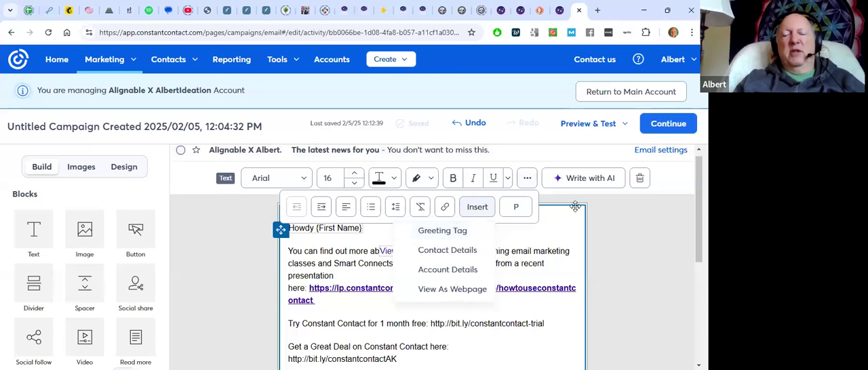
click(614, 223)
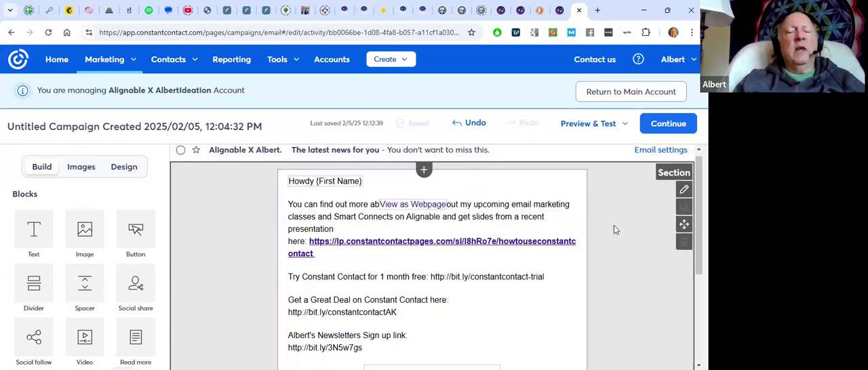
Look through the content blocks and layouts available for building the email
scroll(614, 234, down, 3)
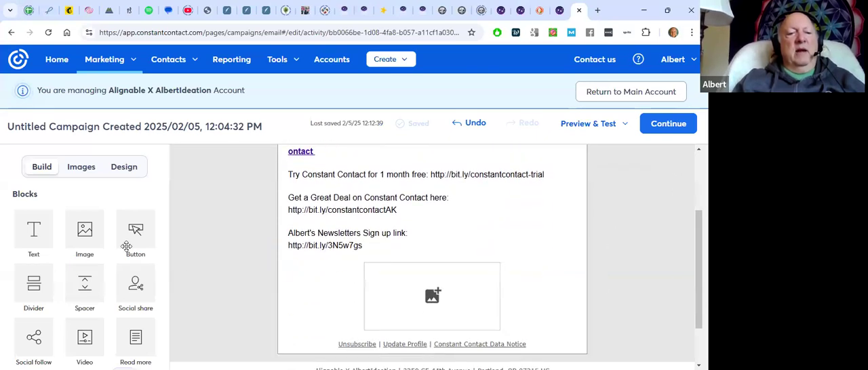
scroll(128, 245, down, 2)
scroll(126, 246, down, 3)
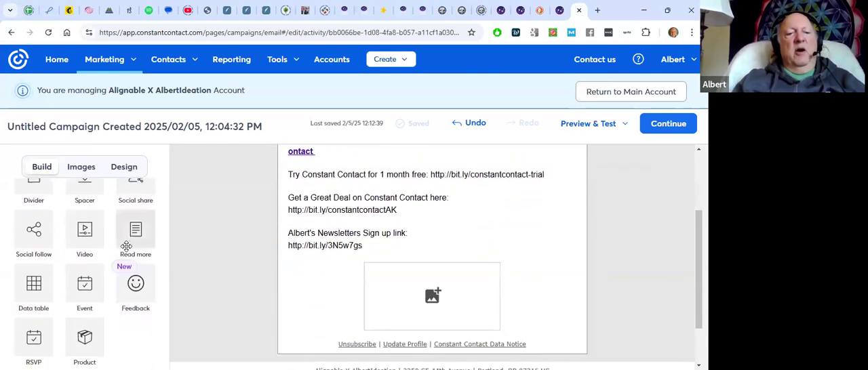
scroll(126, 246, down, 5)
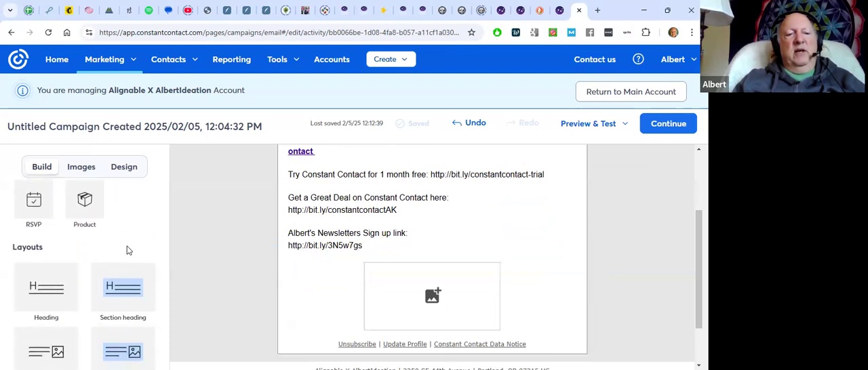
scroll(126, 246, down, 3)
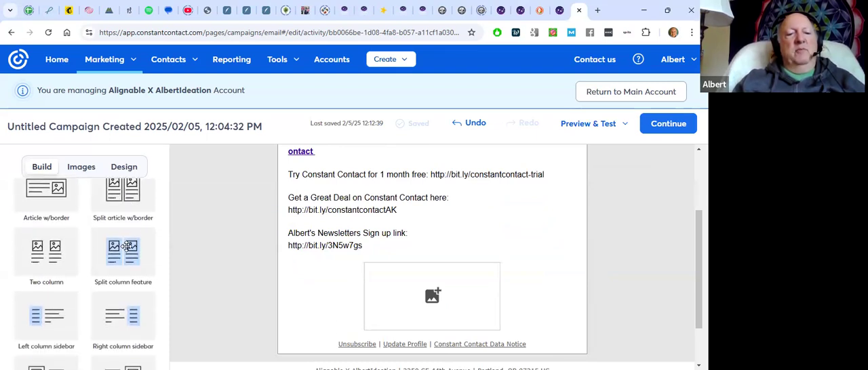
scroll(126, 246, up, 10)
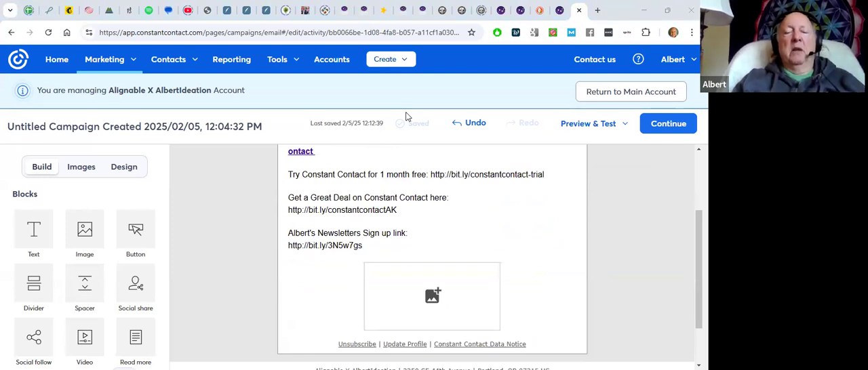
Leave the email editor and look over the managed account's website sign-up forms
click(104, 61)
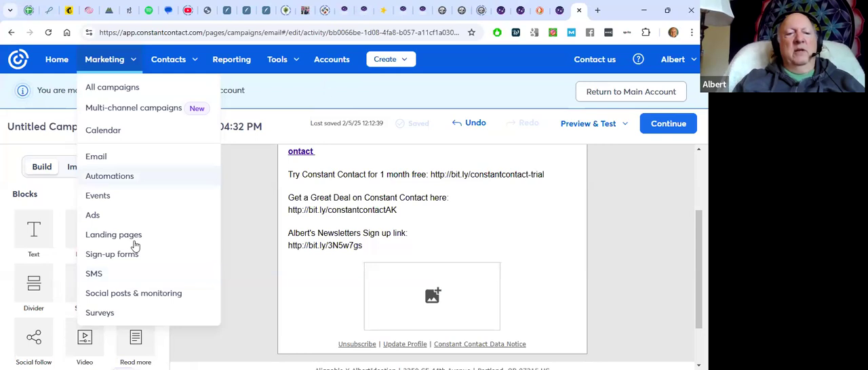
click(112, 254)
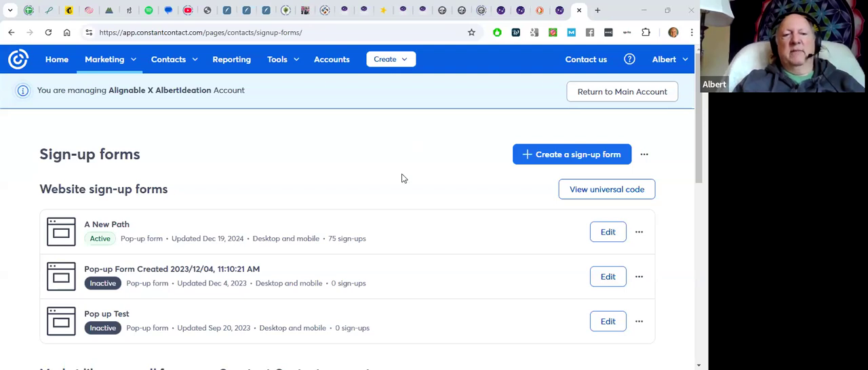
scroll(401, 178, down, 1)
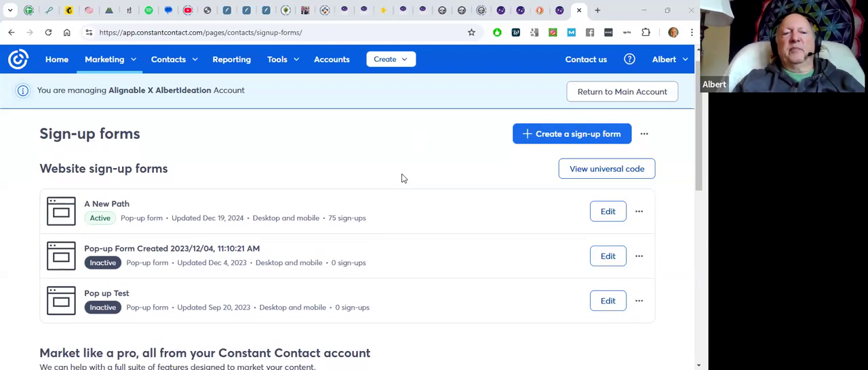
scroll(402, 179, up, 1)
scroll(401, 178, down, 1)
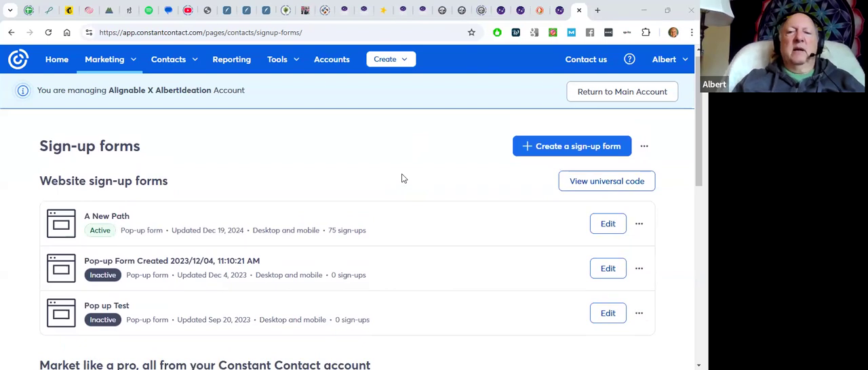
Return to the main account and open its contact lists
click(595, 95)
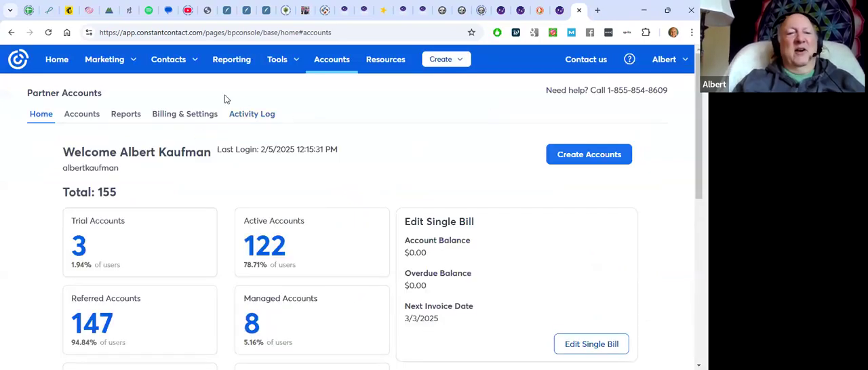
click(117, 61)
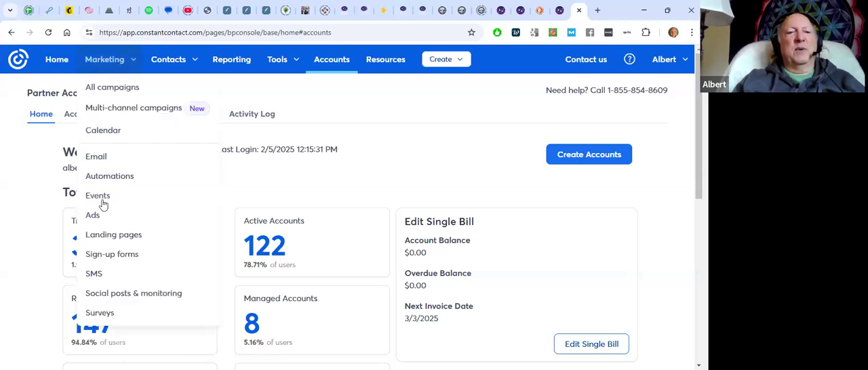
click(179, 62)
click(121, 133)
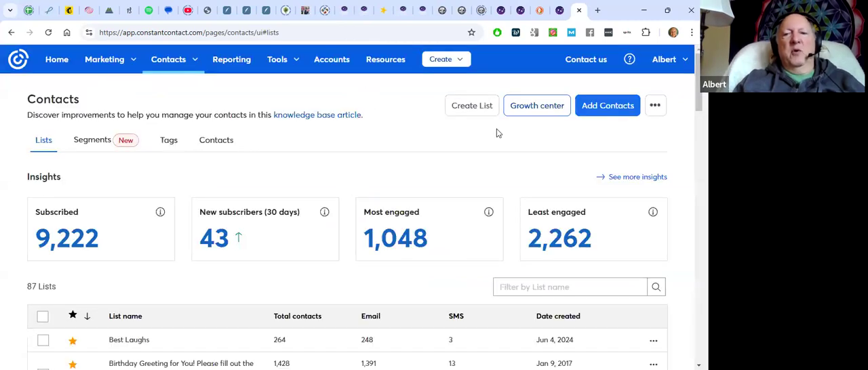
Create a contact list named "Song A Day 3"
click(474, 108)
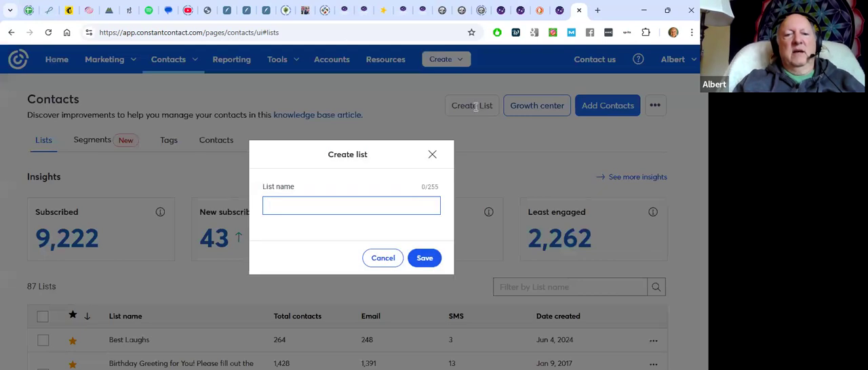
text(Song A)
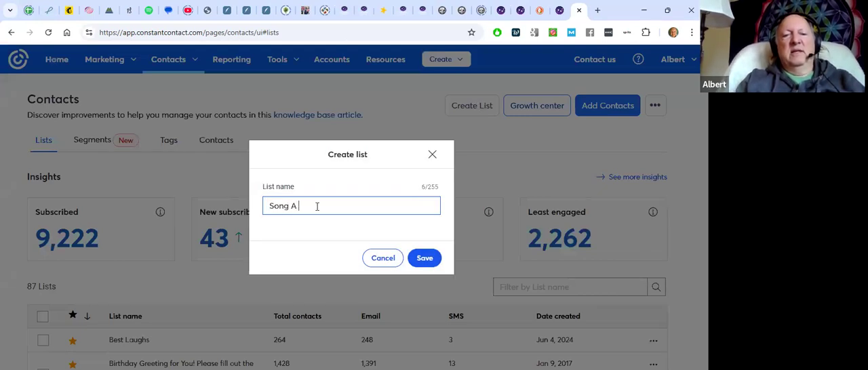
text( Day B)
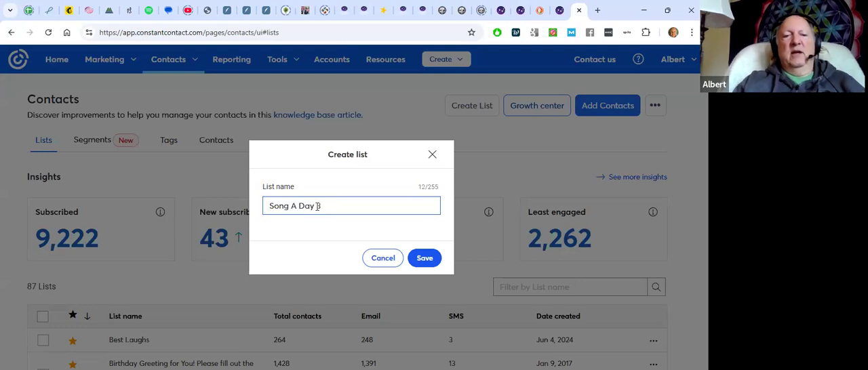
click(424, 262)
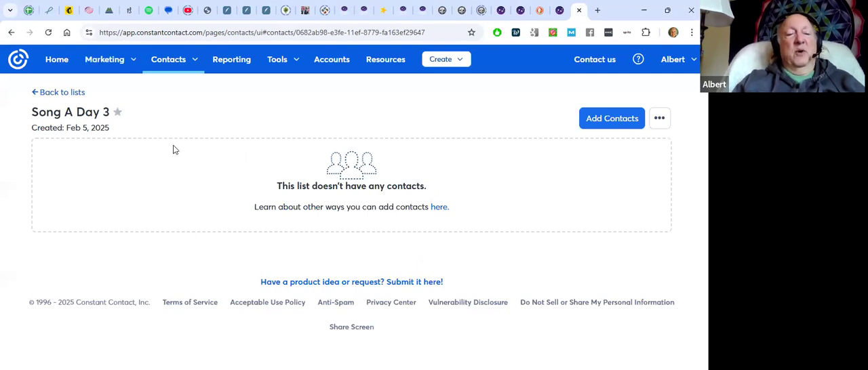
Open the main account's sign-up forms and look over the website forms
click(113, 63)
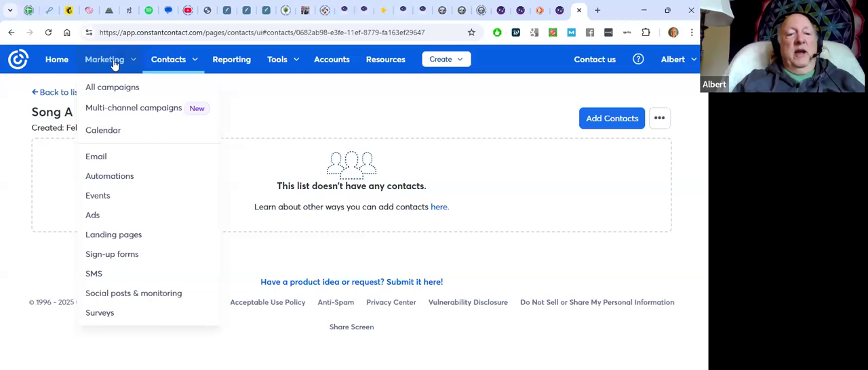
click(109, 255)
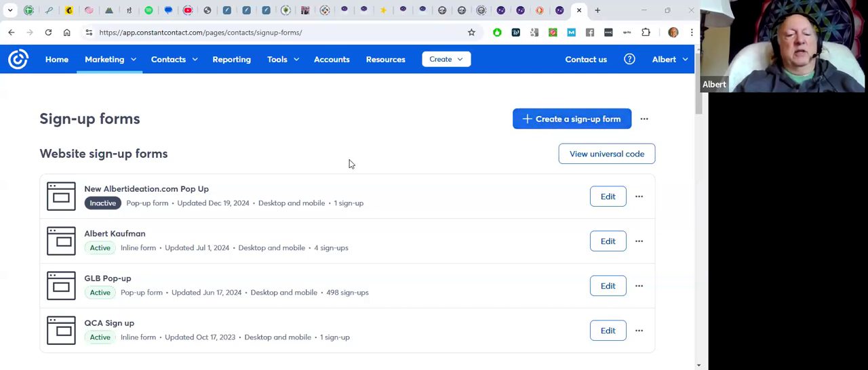
scroll(347, 160, down, 2)
scroll(350, 163, down, 2)
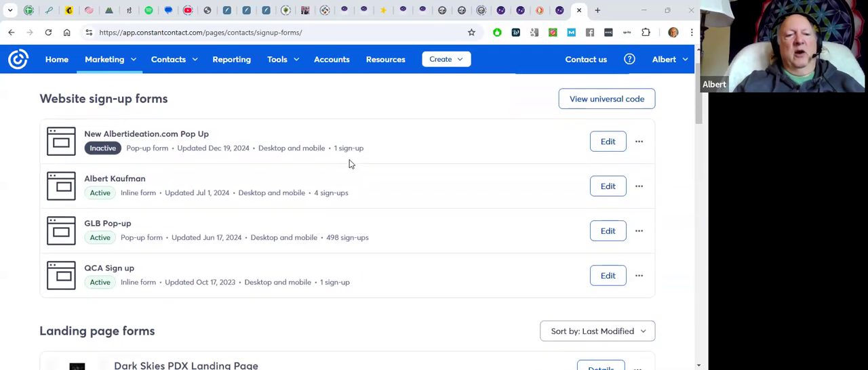
scroll(349, 164, up, 2)
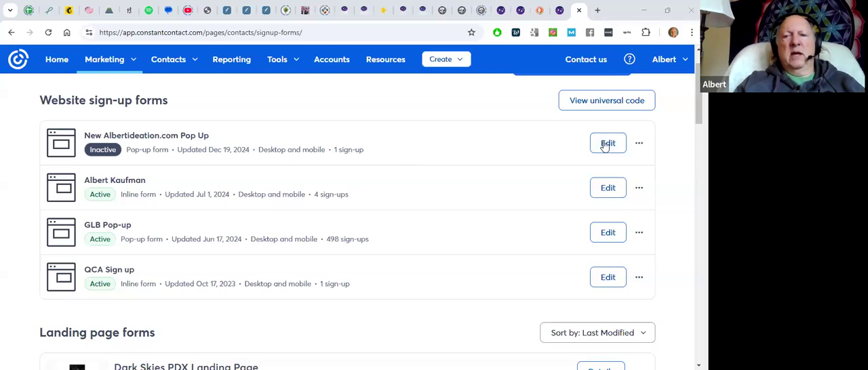
Activate the website sign-up form "New Albertideation.com Pop Up"
click(639, 143)
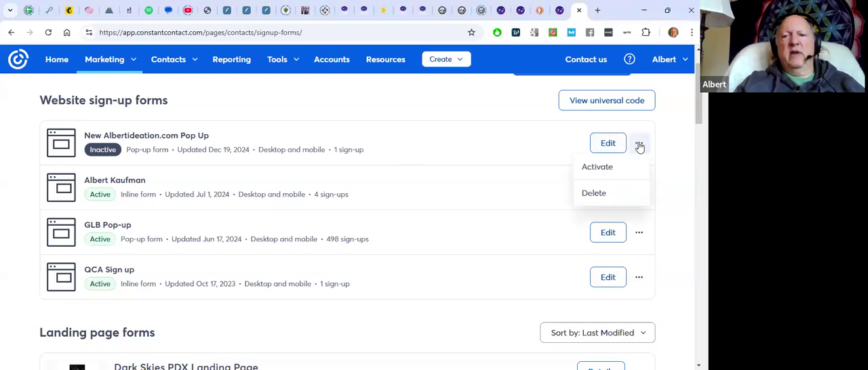
click(596, 168)
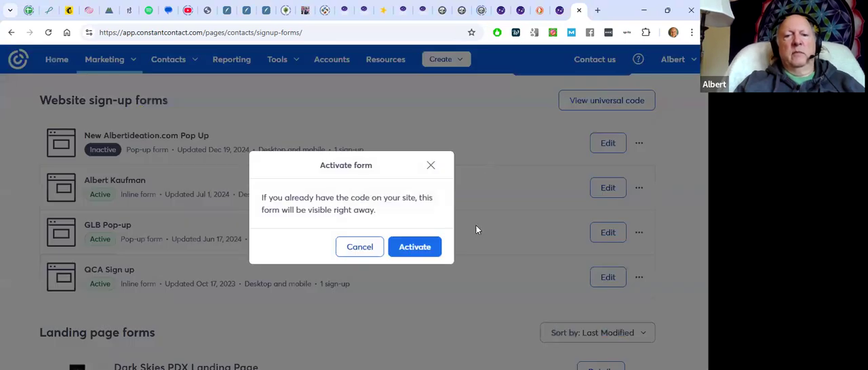
click(427, 250)
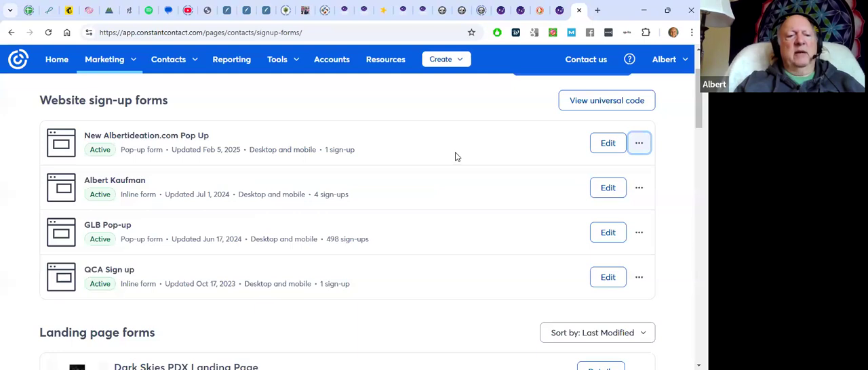
scroll(456, 157, down, 3)
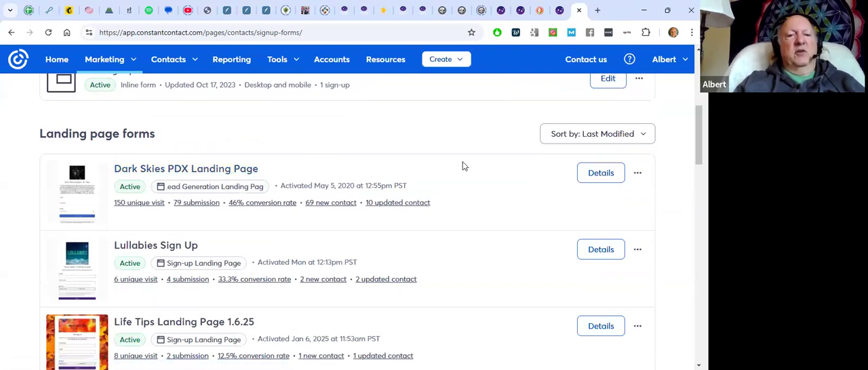
Look through the landing page forms and their visit, submission and conversion statistics
scroll(463, 166, down, 1)
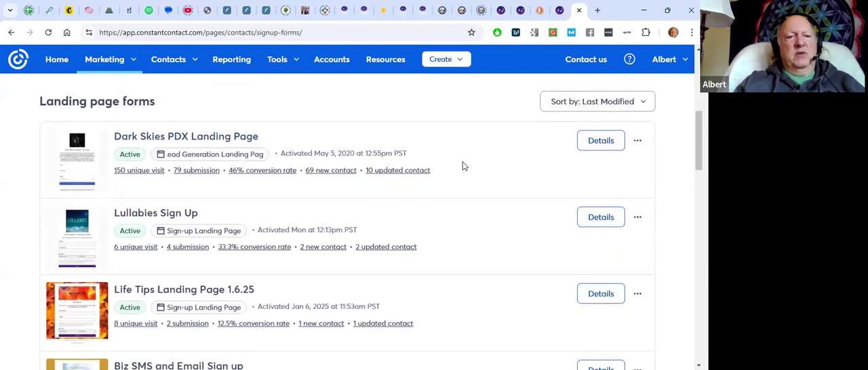
scroll(463, 166, down, 1)
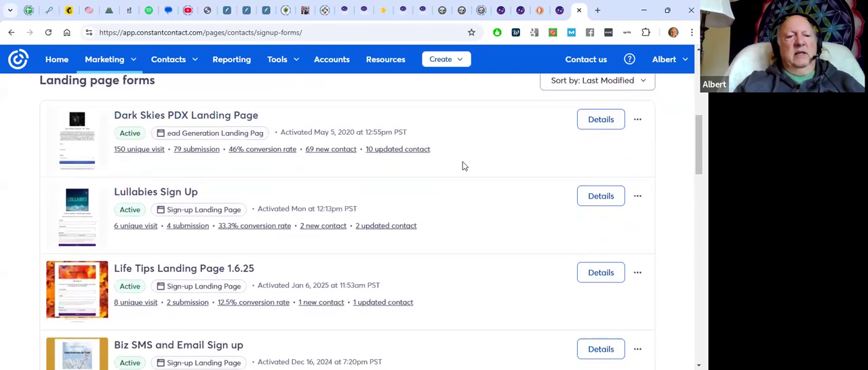
scroll(463, 167, down, 2)
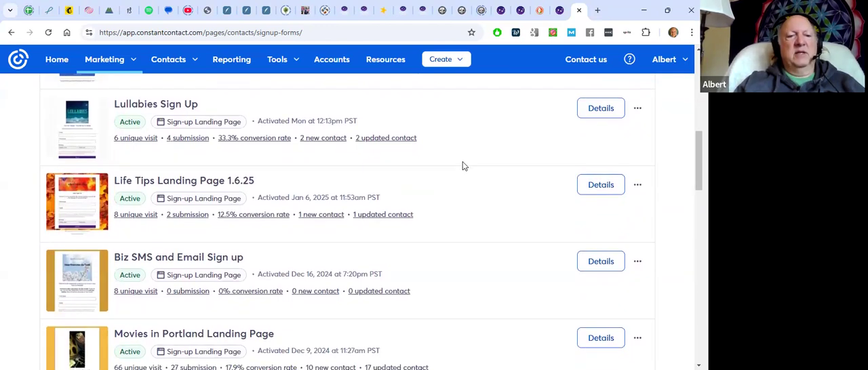
scroll(463, 166, down, 1)
scroll(463, 166, down, 2)
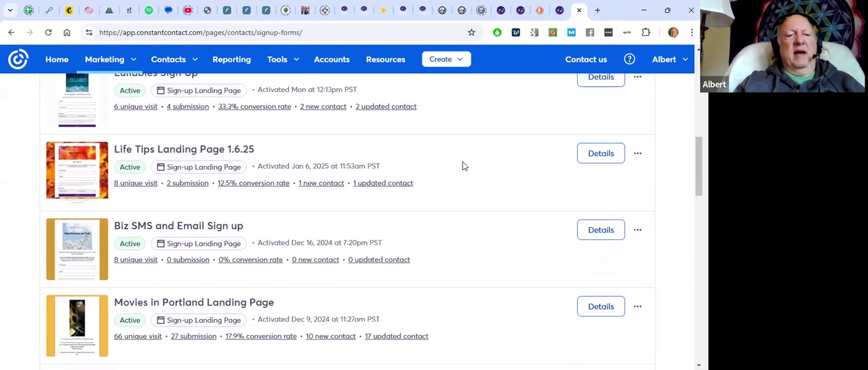
scroll(463, 166, down, 4)
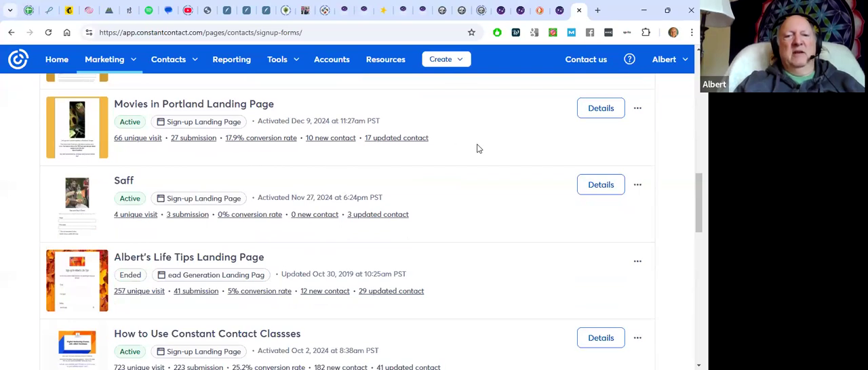
scroll(478, 149, down, 1)
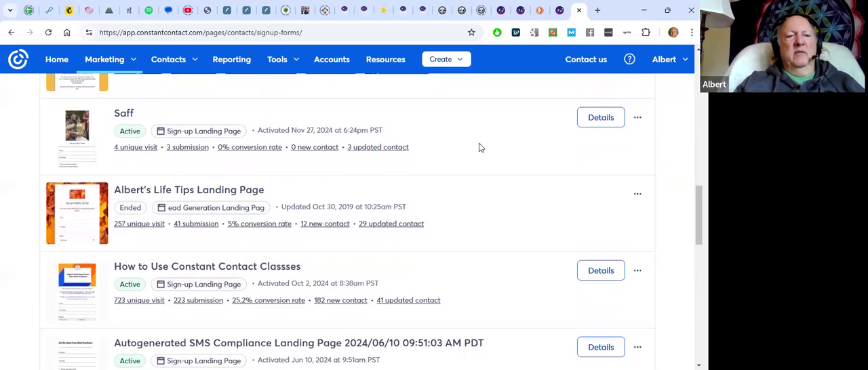
scroll(478, 148, down, 1)
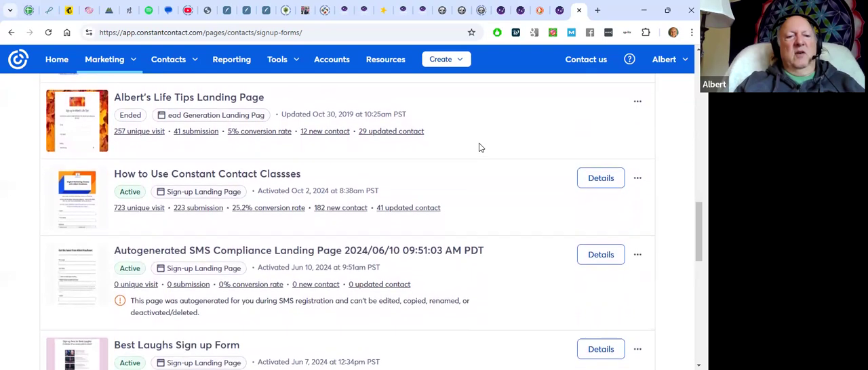
scroll(479, 148, down, 1)
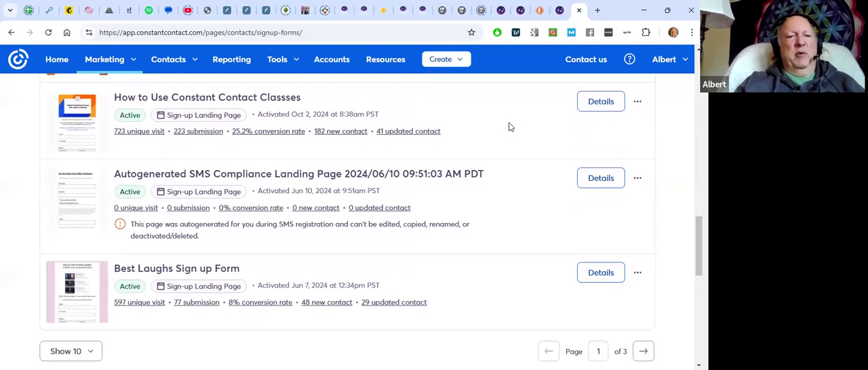
scroll(508, 128, down, 3)
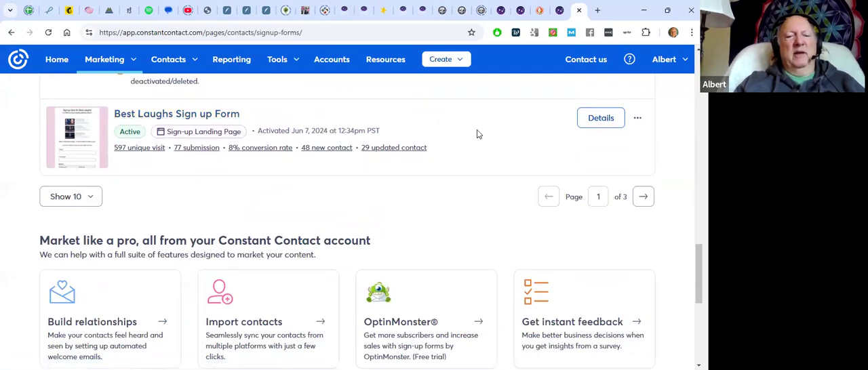
Create a new sign-up form of the Sign-up Landing Page type
scroll(477, 133, up, 15)
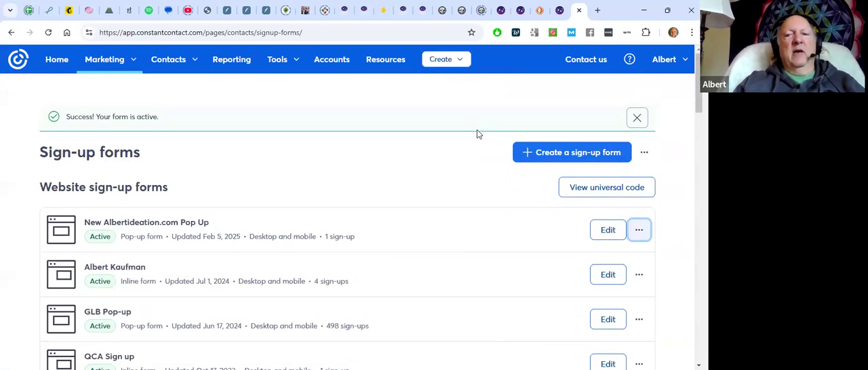
click(543, 153)
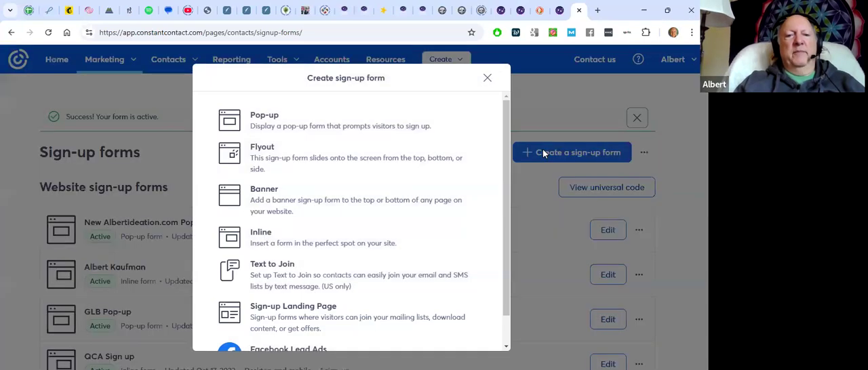
scroll(343, 185, down, 1)
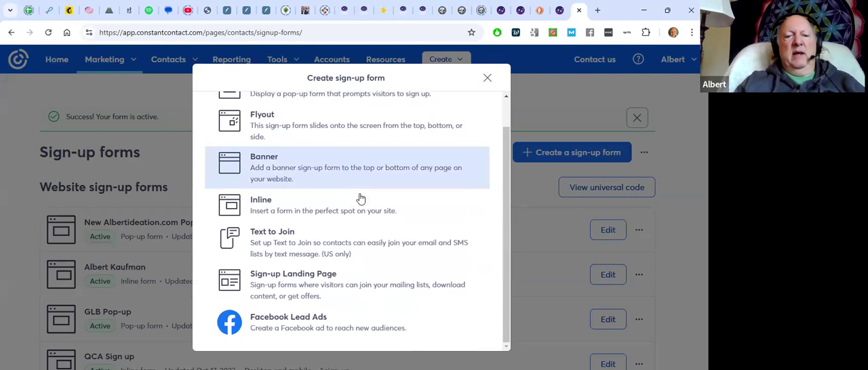
click(296, 286)
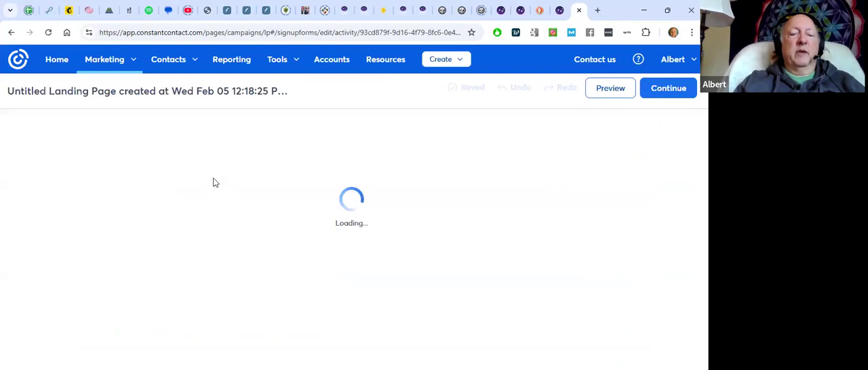
Rename the landing page campaign as "Song A Day 3" and save the name
click(196, 93)
text(So)
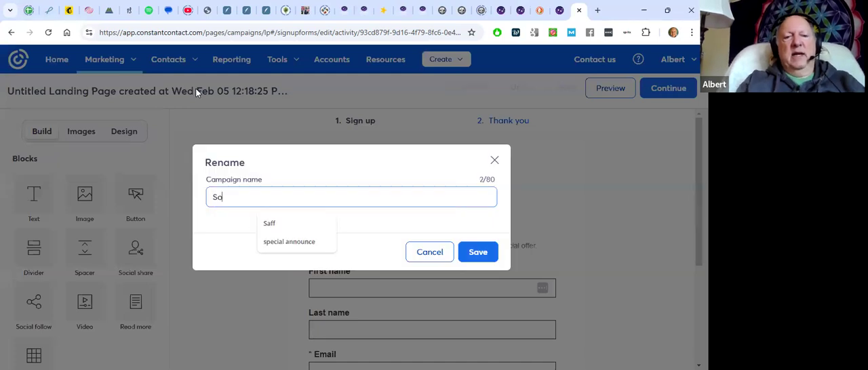
text(ng A Day 3)
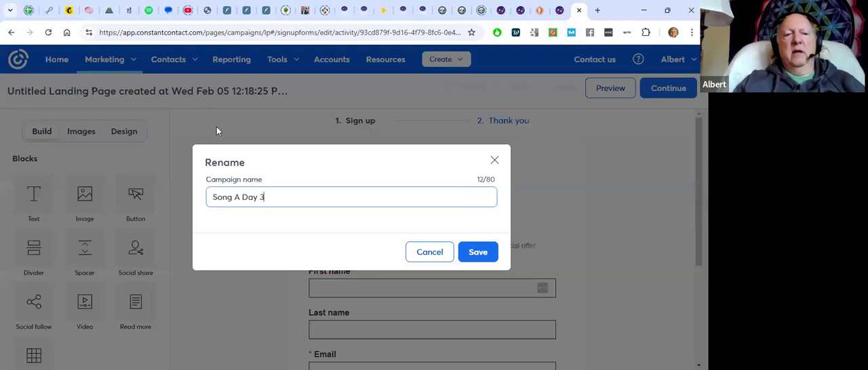
click(480, 252)
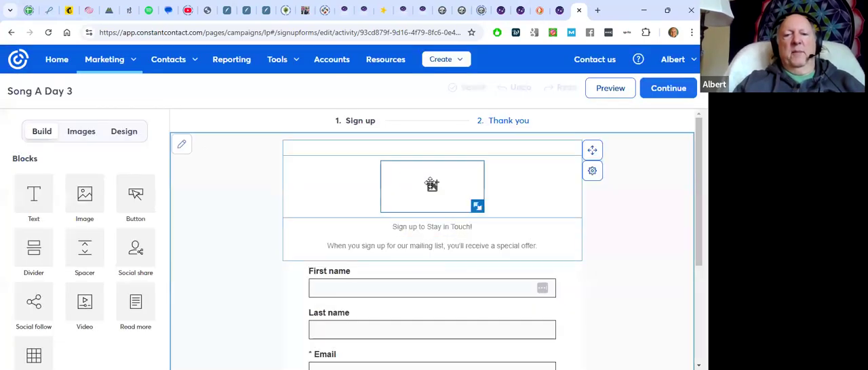
Replace the landing page's placeholder image with the floral "Song a Day!" logo, searching the image library for "song"
click(431, 184)
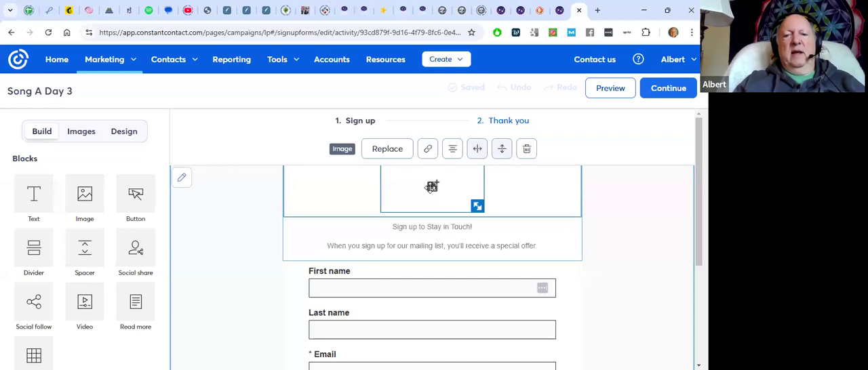
click(389, 153)
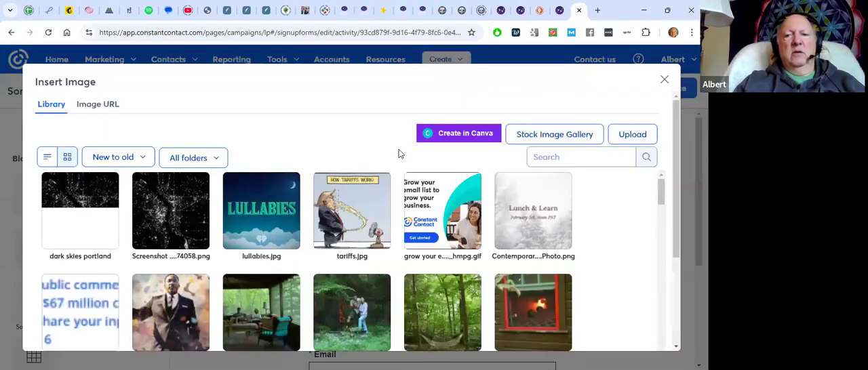
click(545, 156)
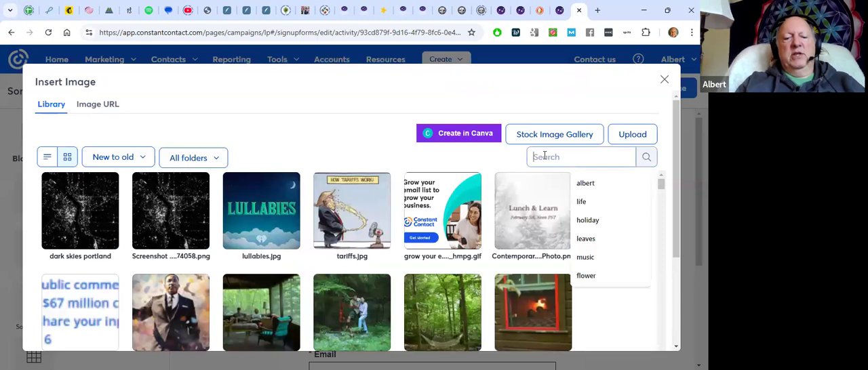
text(song)
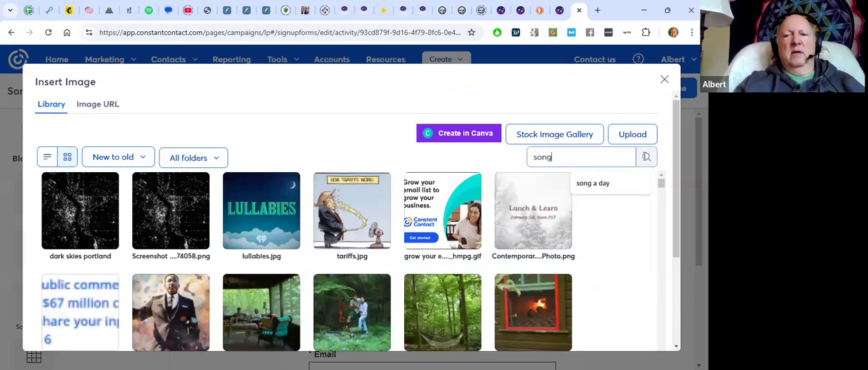
click(645, 158)
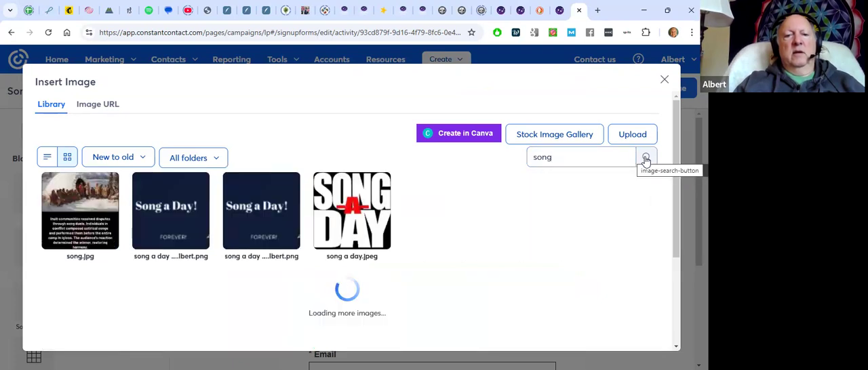
mouse_move(239, 212)
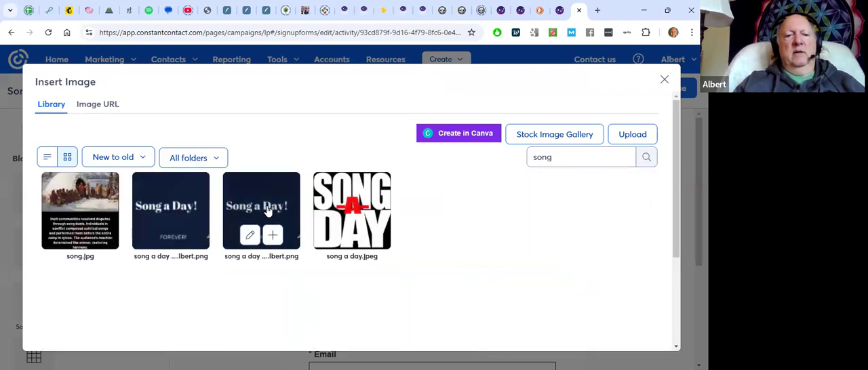
click(271, 235)
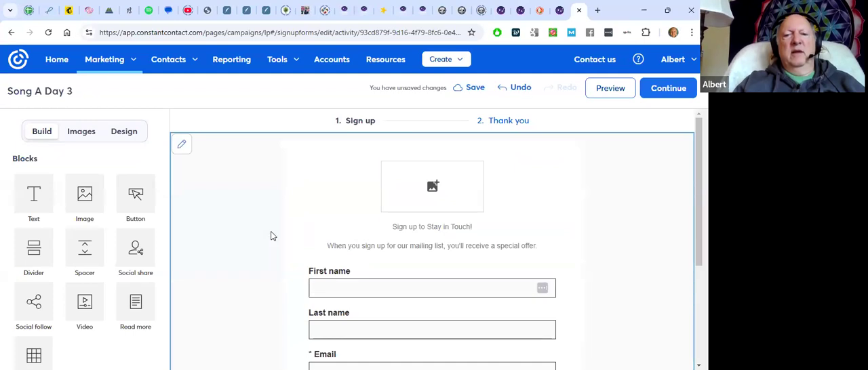
Enlarge the "Song a Day!" logo to the full width of the form fields and deselect it
drag(479, 213, 618, 314)
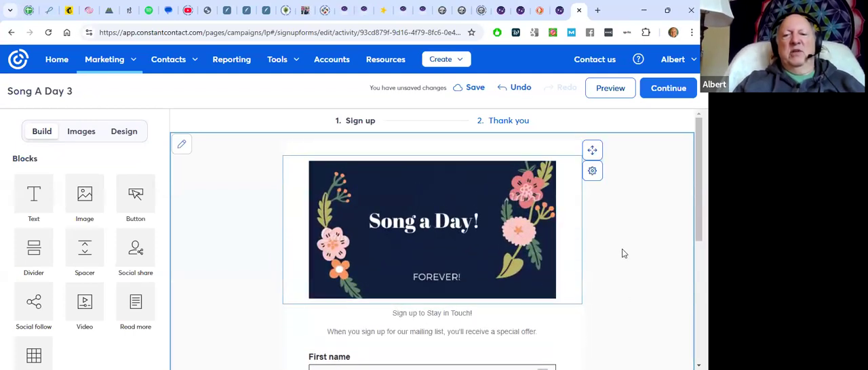
scroll(622, 251, down, 1)
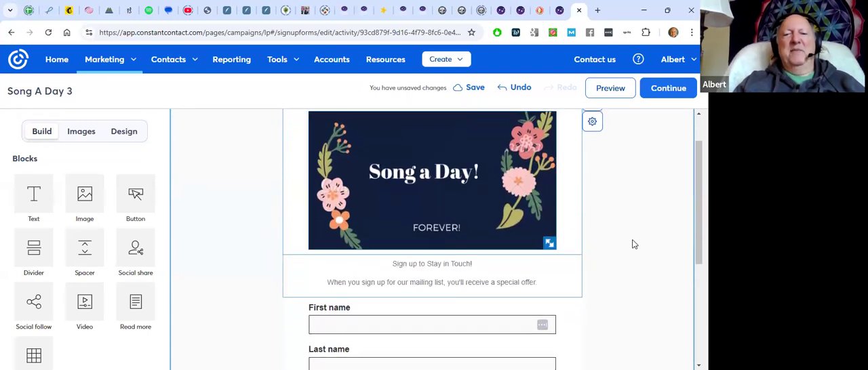
click(622, 217)
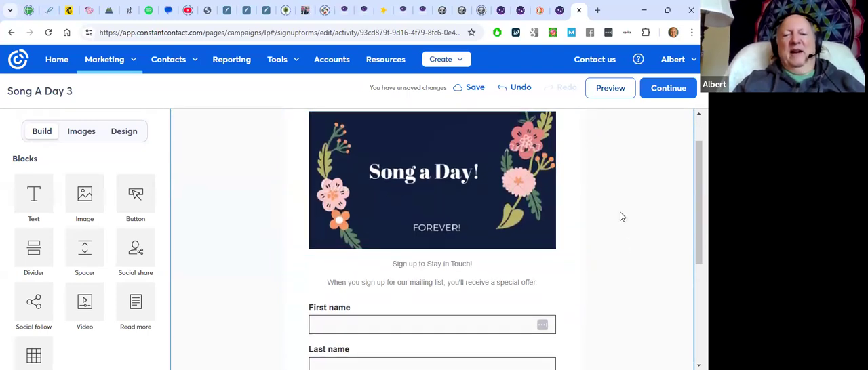
Find the "Song a Day!" logo in the replacement image library by searching for "song a", and open it in the image editor
click(442, 192)
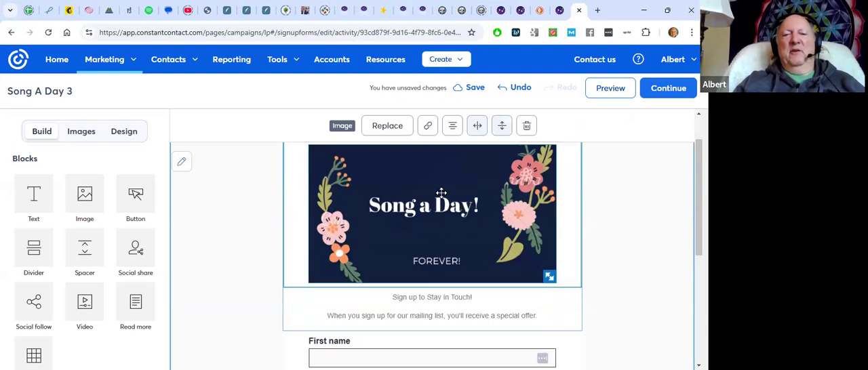
click(393, 125)
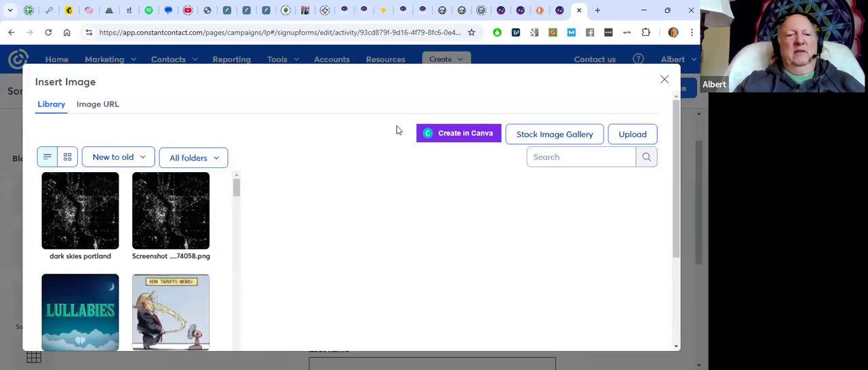
click(561, 156)
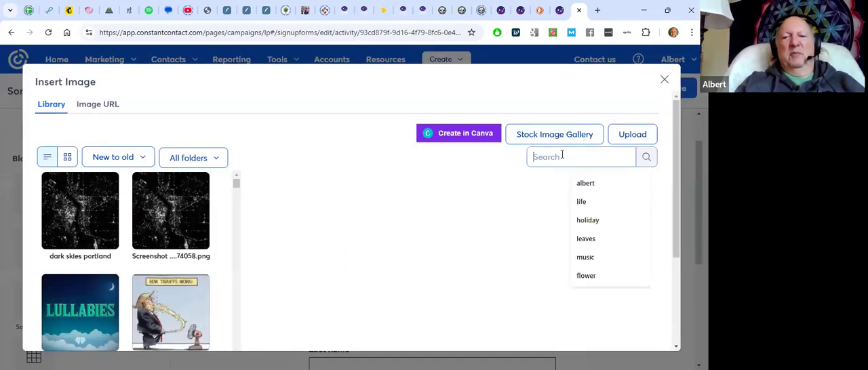
text(song)
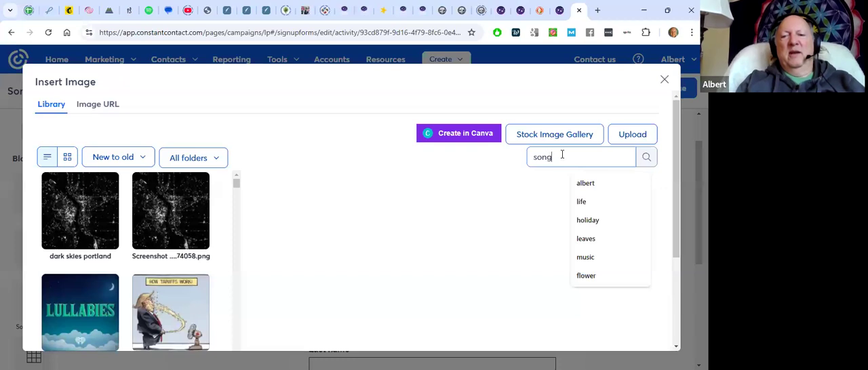
text( a)
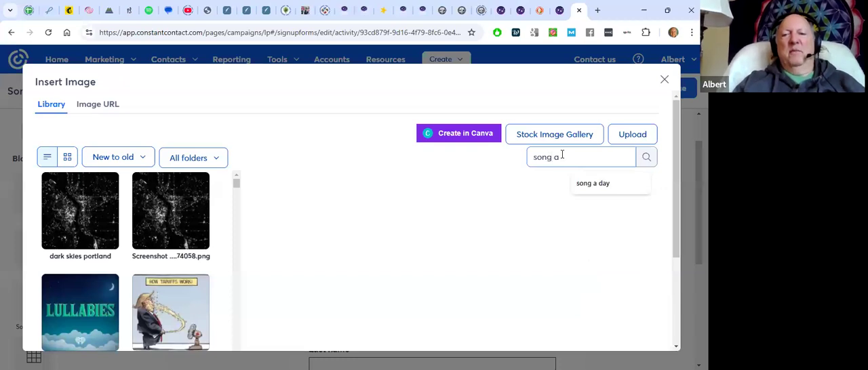
click(646, 158)
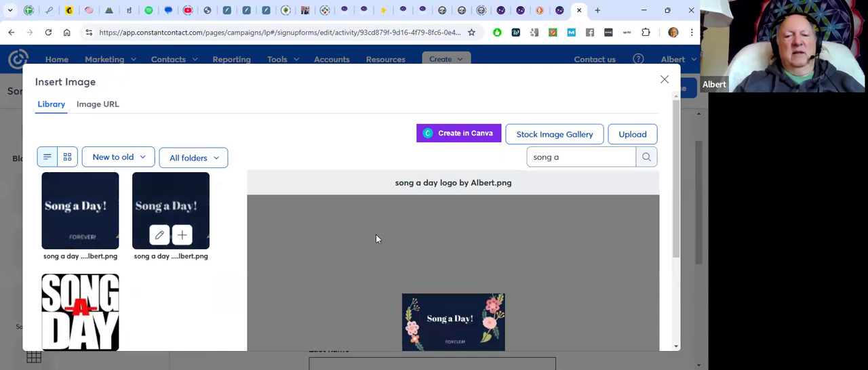
scroll(378, 238, down, 2)
scroll(354, 226, down, 1)
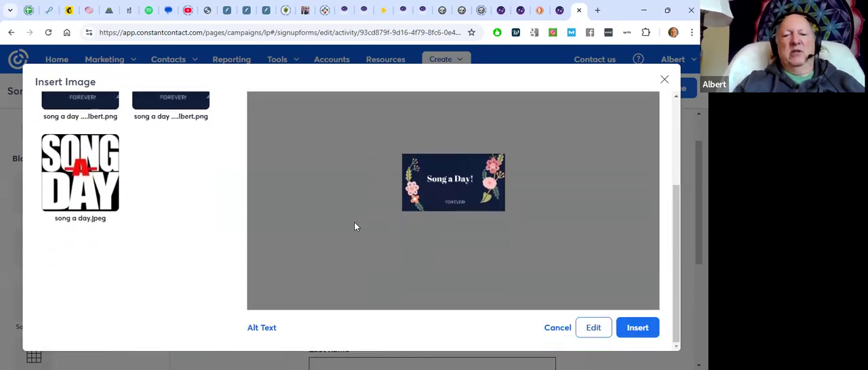
click(592, 329)
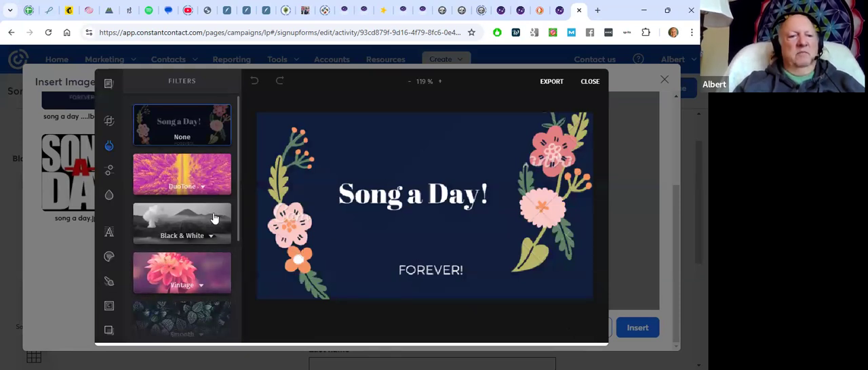
mouse_move(113, 287)
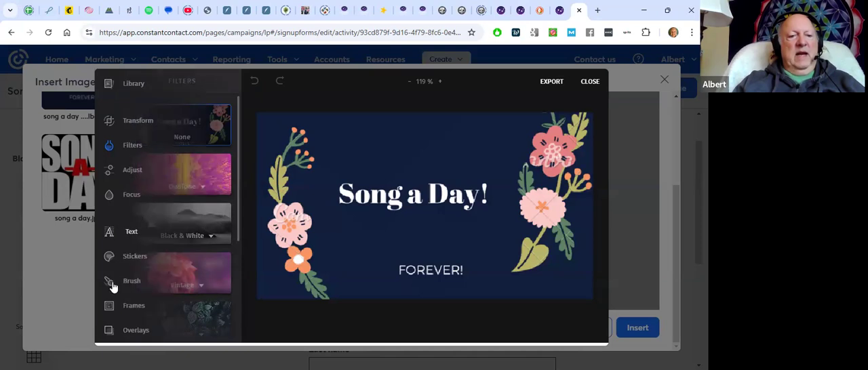
Try the Hearts overlay on the floral logo and add a white square shape sticker over it
click(109, 330)
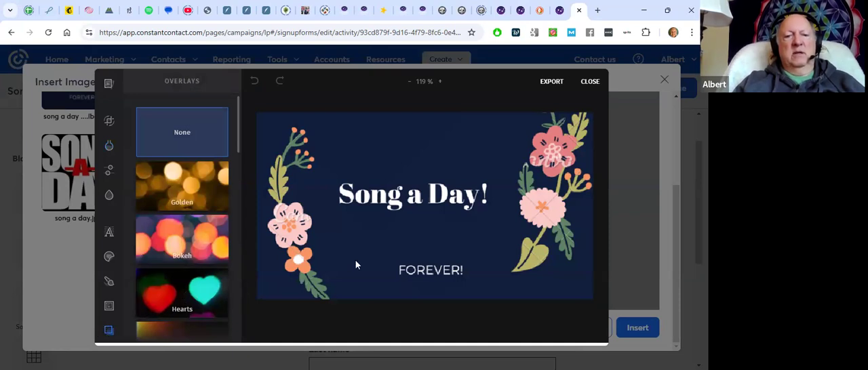
click(197, 291)
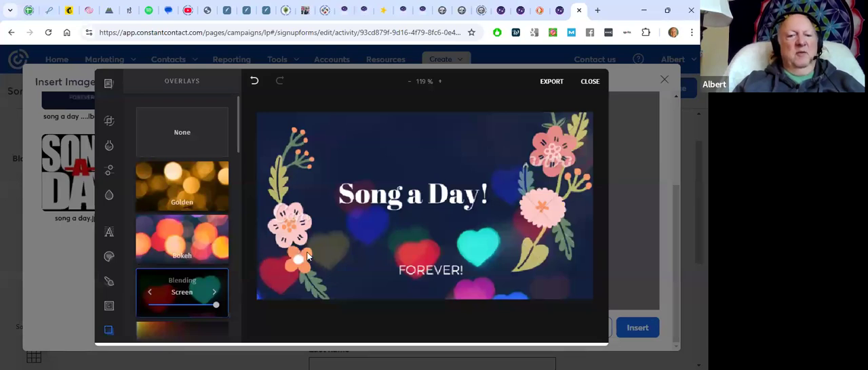
mouse_move(105, 83)
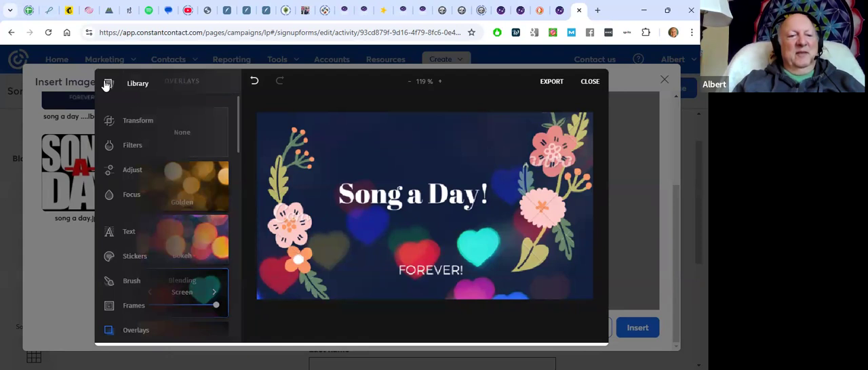
click(109, 258)
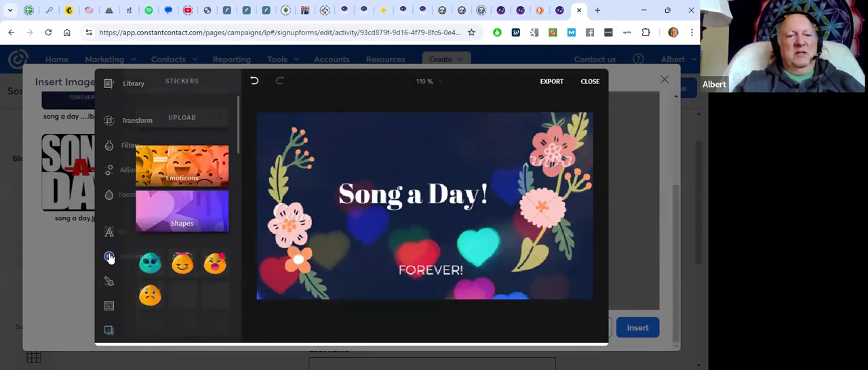
click(188, 214)
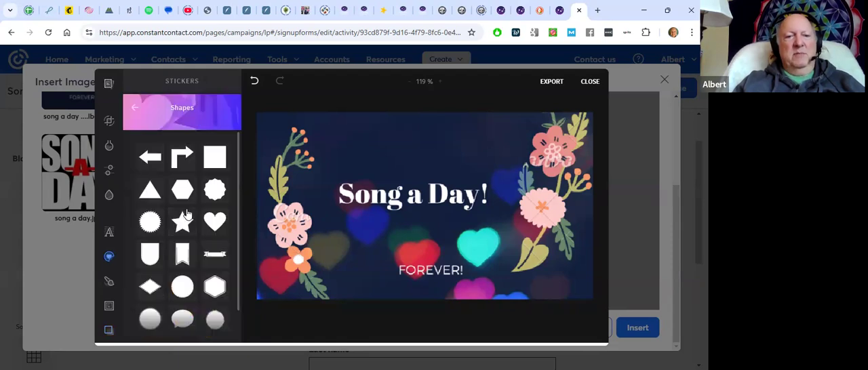
click(213, 157)
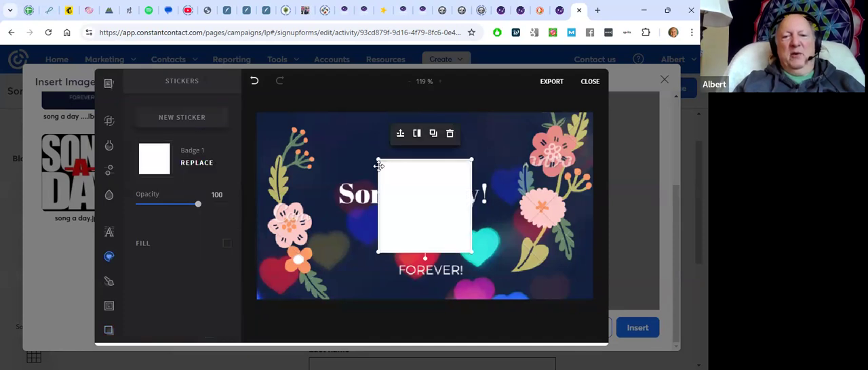
Try resizing the white square sticker and moving it over the "FOREVER!" text, and undo these changes
drag(379, 161, 398, 202)
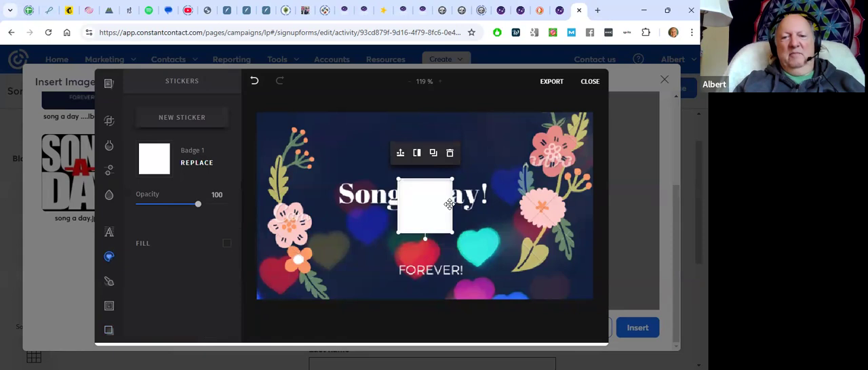
drag(438, 206, 470, 297)
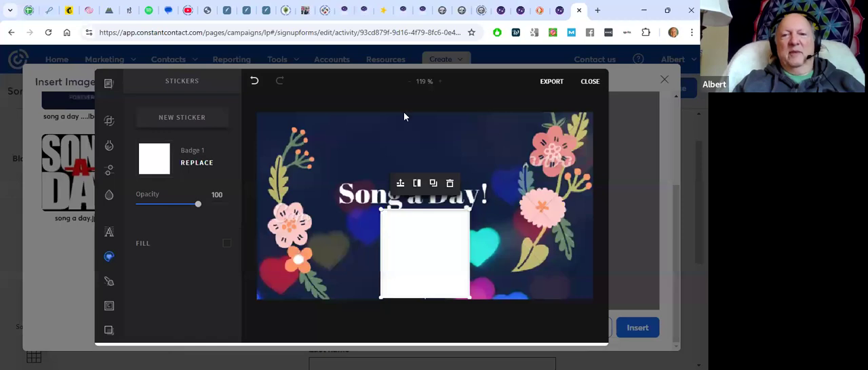
click(254, 82)
click(254, 81)
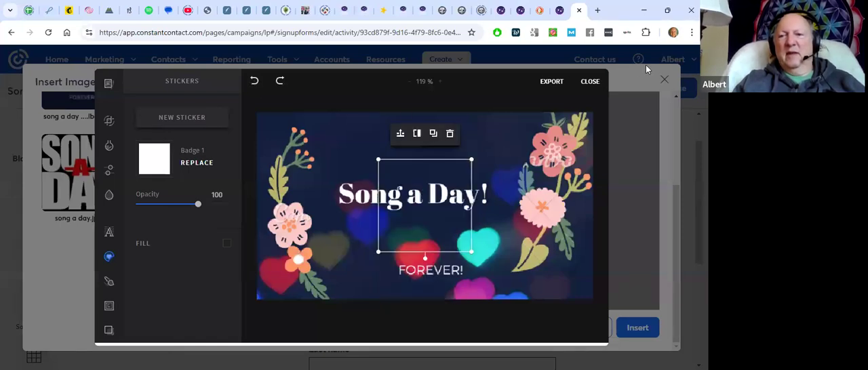
Close the image editor without exporting and insert the original floral "Song a Day!" logo into the landing page
click(590, 83)
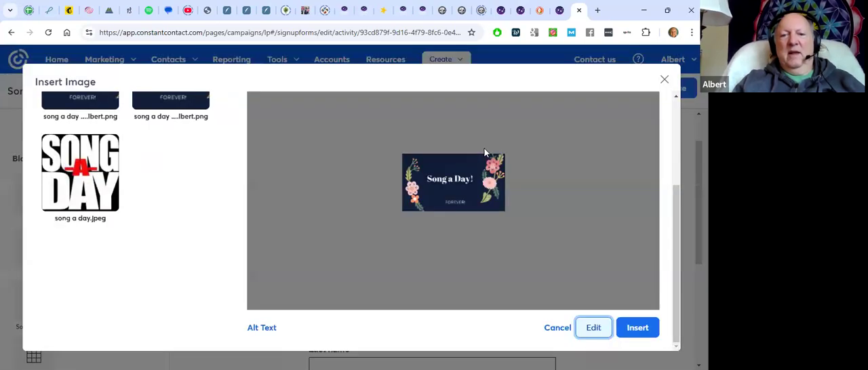
click(635, 334)
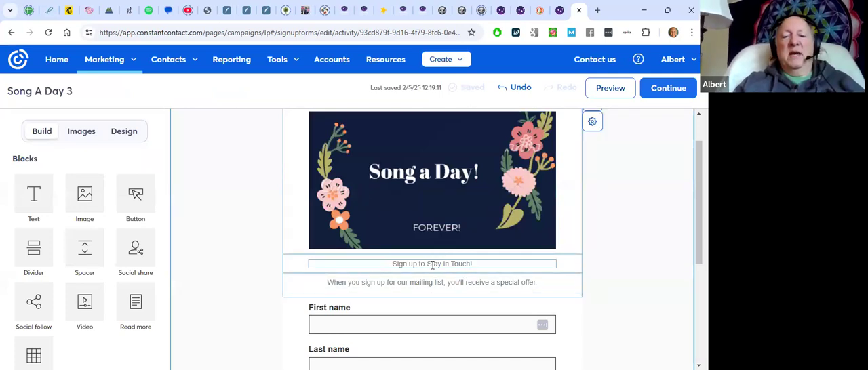
Format the "Sign up to Stay in Touch!" line under the logo in black at font size 22
drag(392, 264, 487, 263)
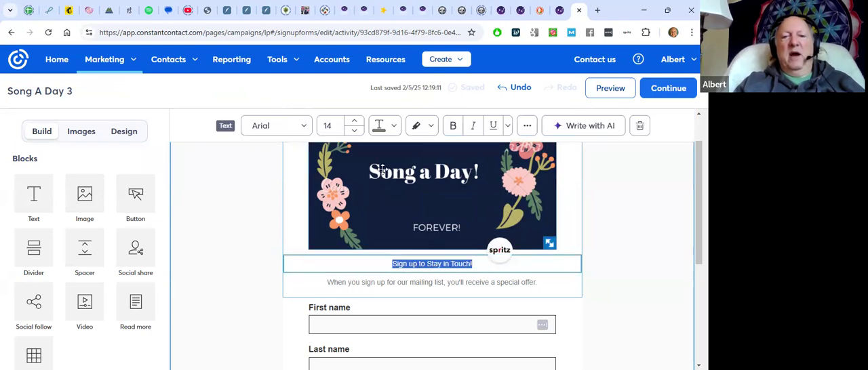
click(394, 126)
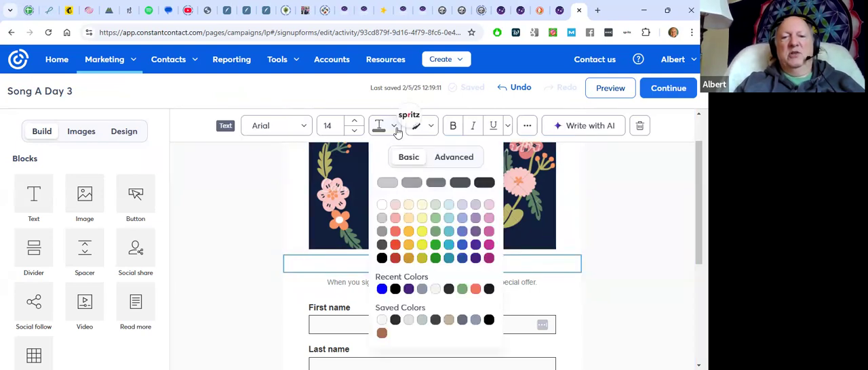
click(381, 257)
click(354, 122)
click(354, 122)
click(354, 122)
click(354, 122)
click(354, 122)
click(354, 122)
click(354, 122)
click(354, 122)
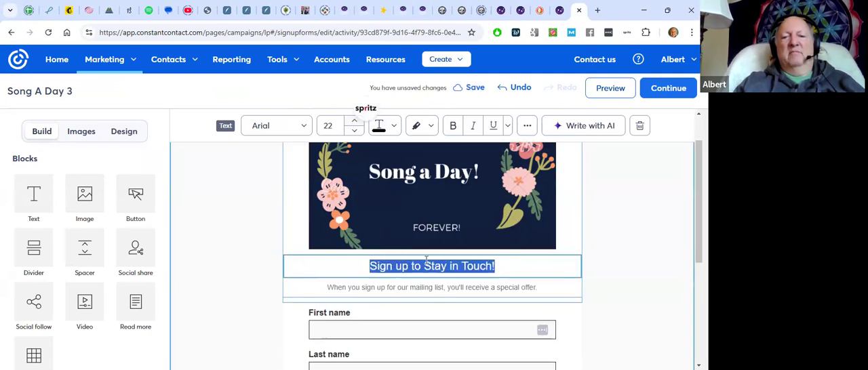
click(451, 286)
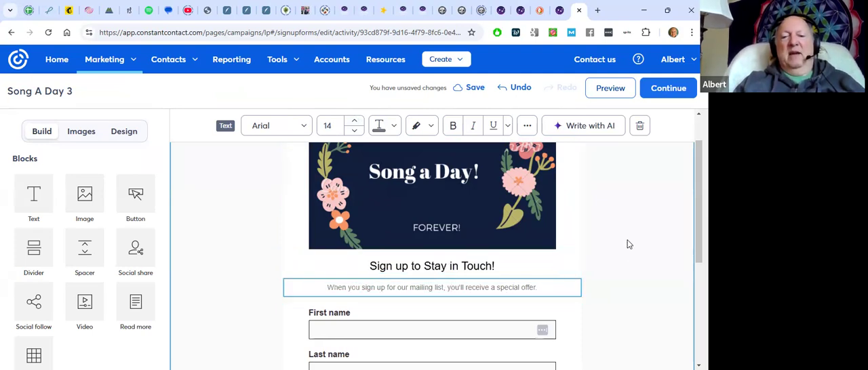
Set the sign-up form's default contact list to "Song A Day 3"
scroll(627, 244, down, 1)
scroll(627, 244, down, 2)
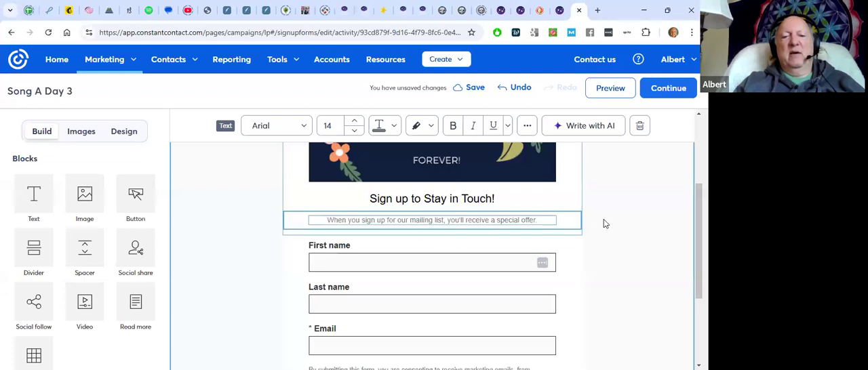
scroll(603, 219, down, 2)
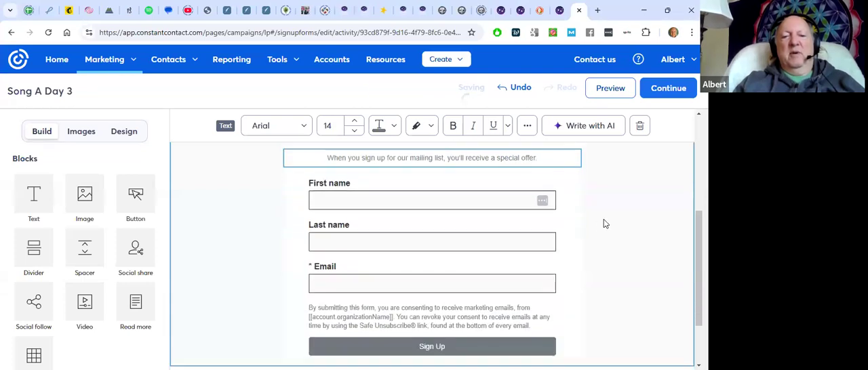
click(419, 199)
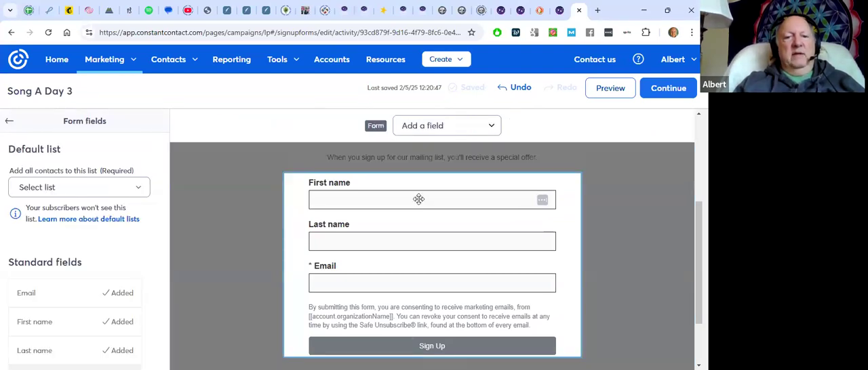
click(136, 188)
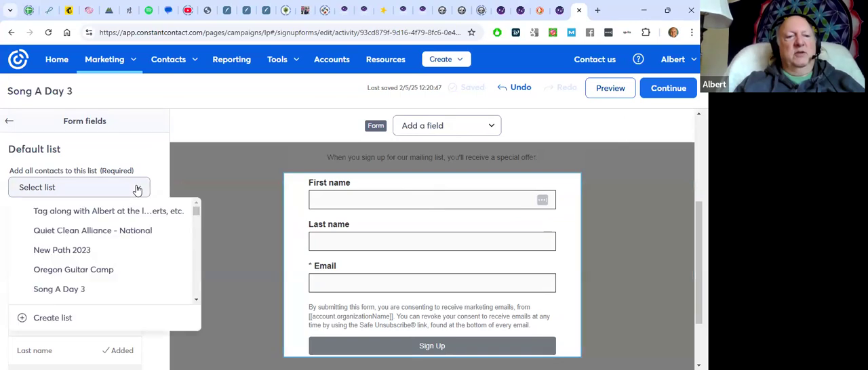
click(79, 289)
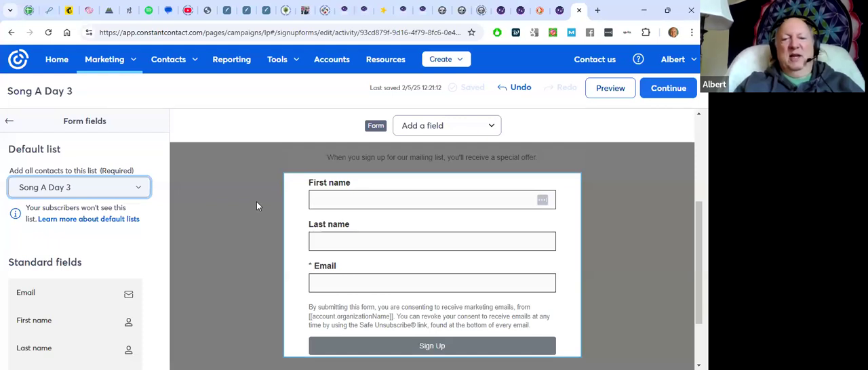
Make the First name field of the sign-up form required
click(357, 240)
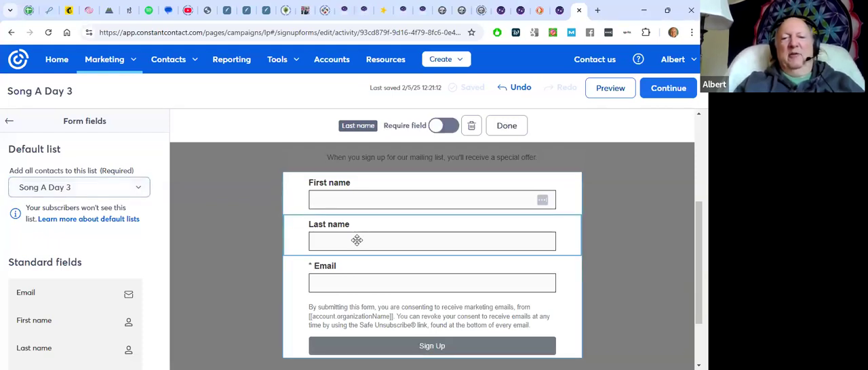
click(362, 196)
click(447, 125)
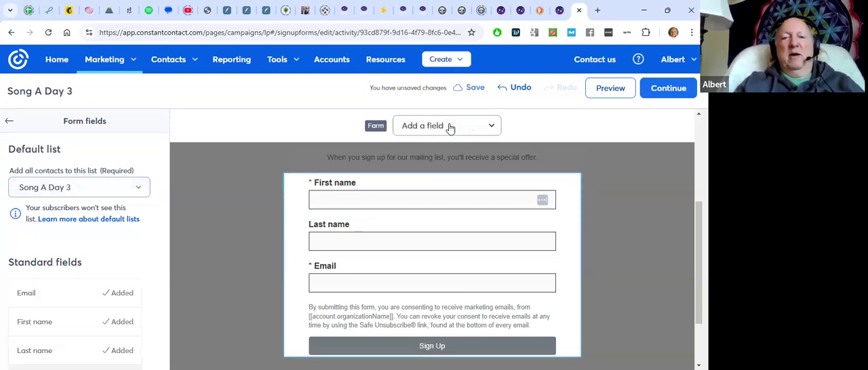
Delete the Last name field from the form and move the Email field above First name
click(384, 242)
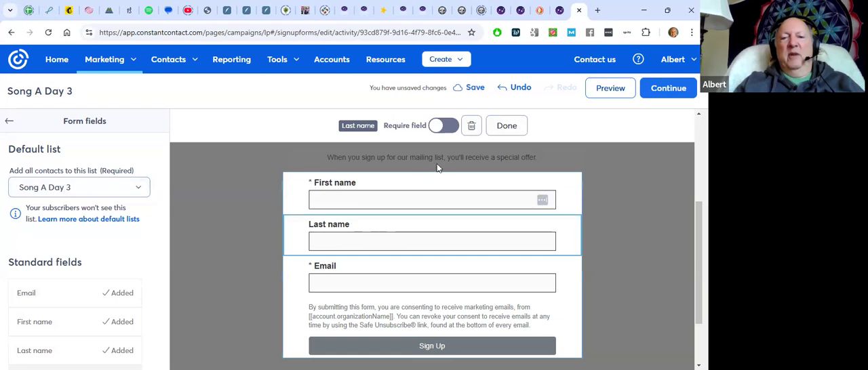
click(471, 125)
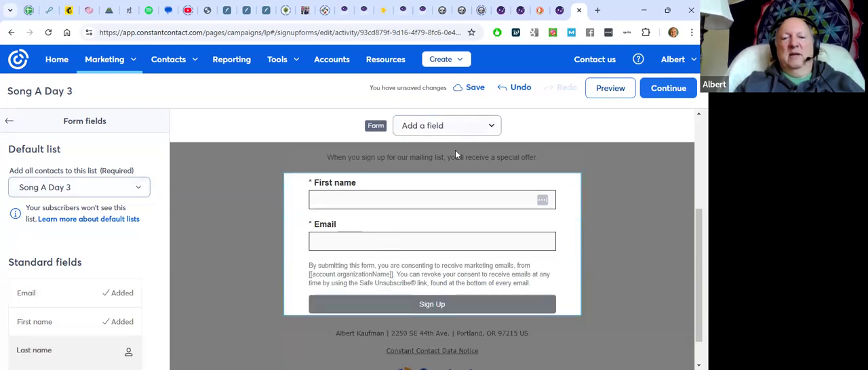
drag(391, 243, 394, 178)
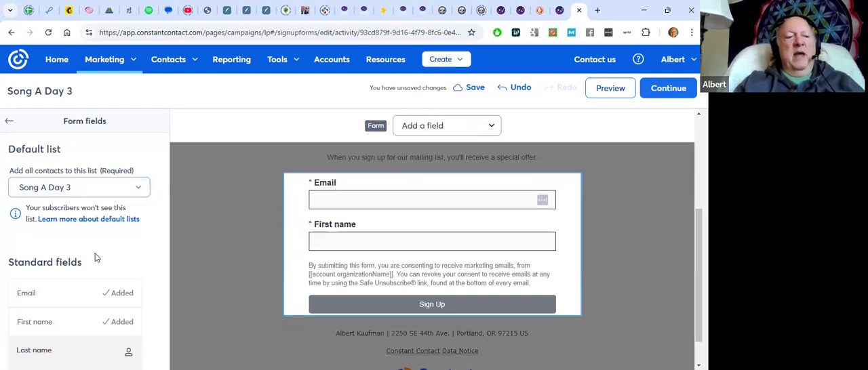
Add the standard Birthday field to the form below First name
scroll(95, 252, down, 3)
scroll(95, 252, down, 3)
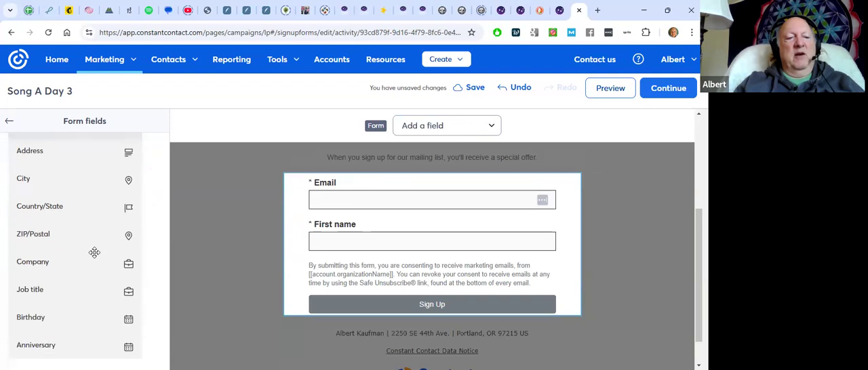
drag(55, 289, 380, 254)
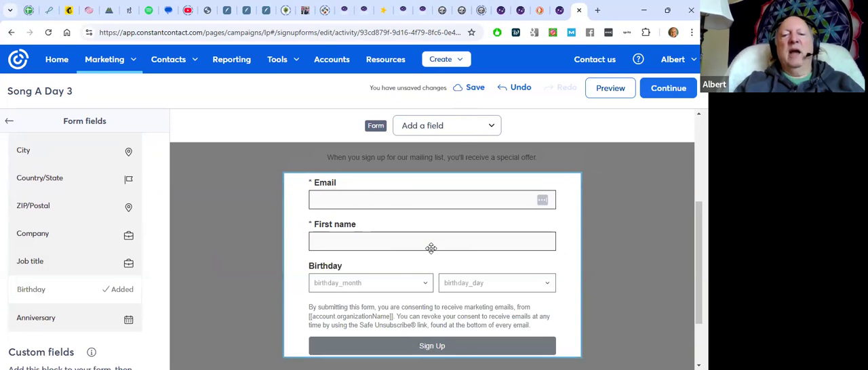
Change the Sign Up button's color to the recently used dark purple and leave form editing
scroll(431, 248, up, 1)
scroll(431, 248, down, 1)
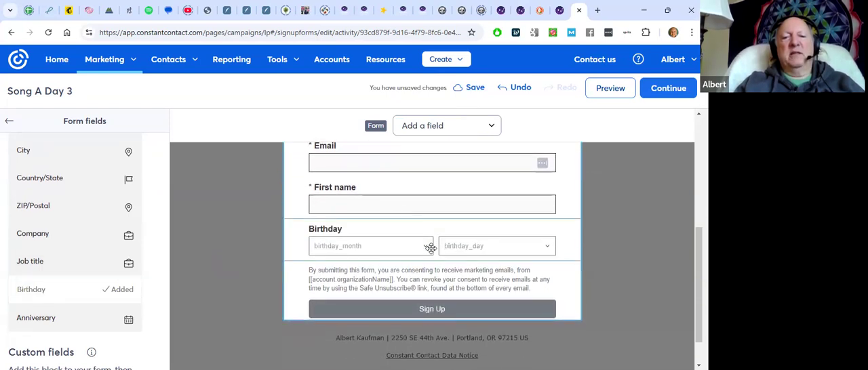
scroll(444, 231, down, 1)
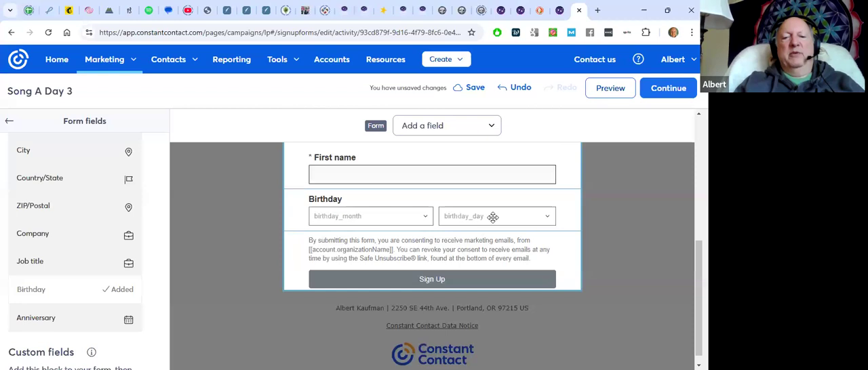
click(402, 282)
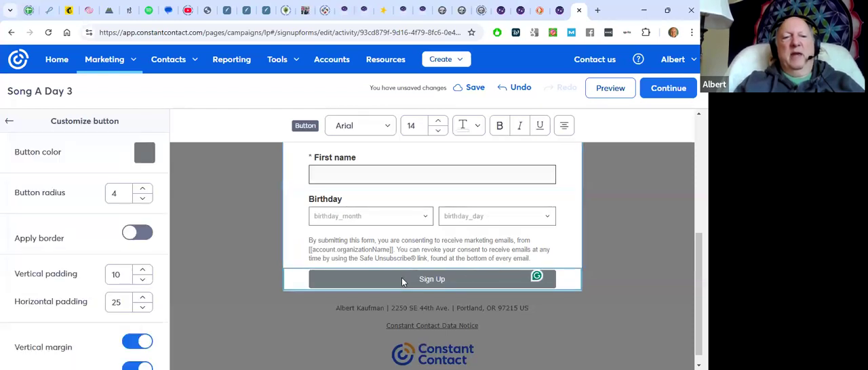
click(144, 155)
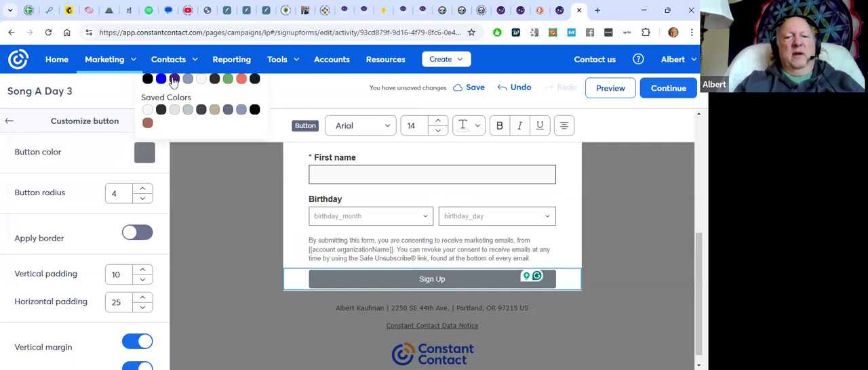
click(175, 80)
click(389, 308)
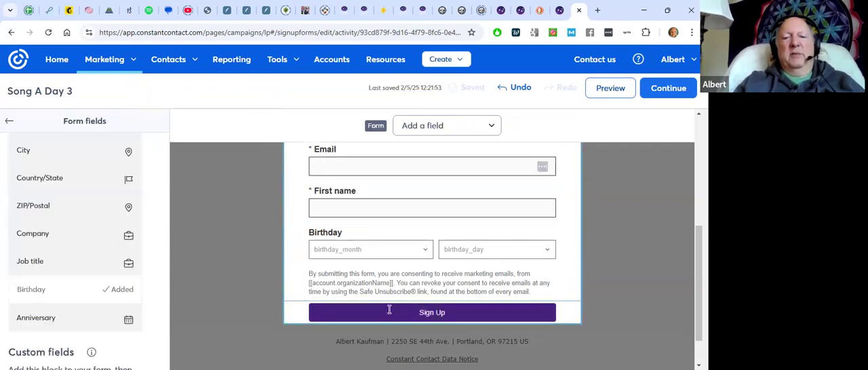
click(236, 241)
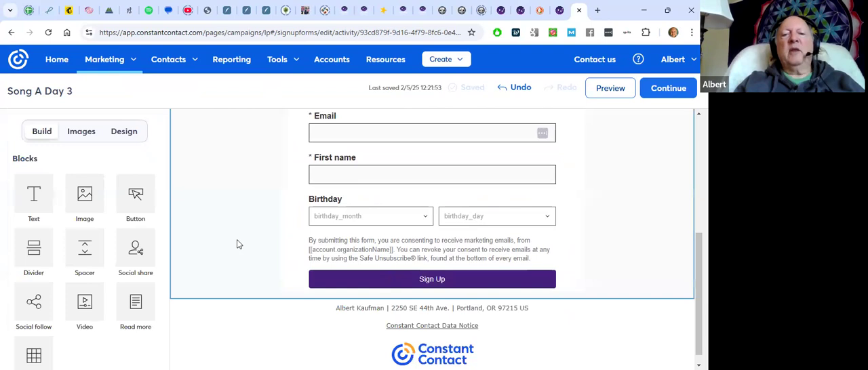
scroll(237, 244, up, 5)
scroll(237, 245, down, 3)
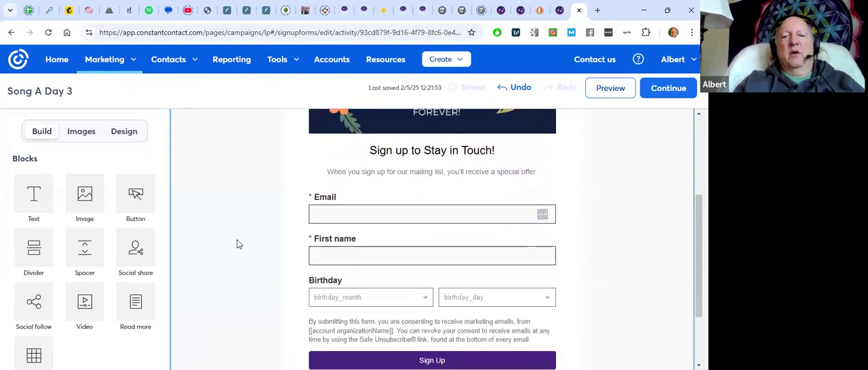
scroll(238, 244, down, 1)
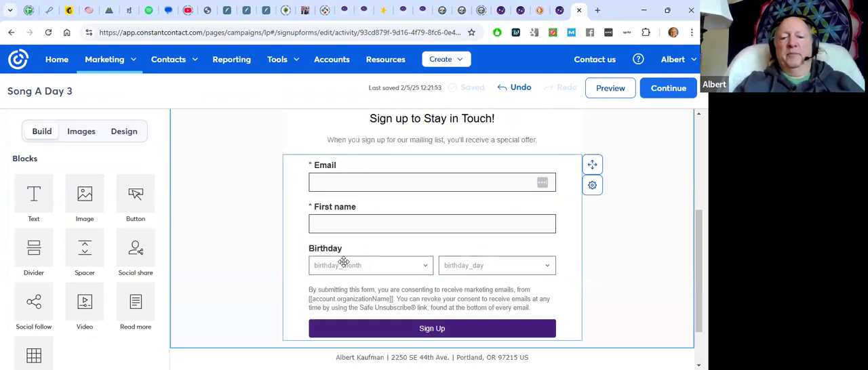
Set the landing page's outer background to the recently used green and cover it with the gray pebble pattern
scroll(344, 263, down, 2)
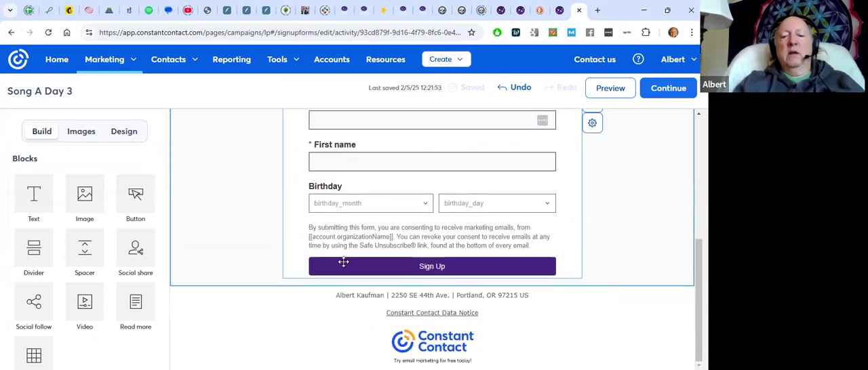
scroll(343, 263, up, 5)
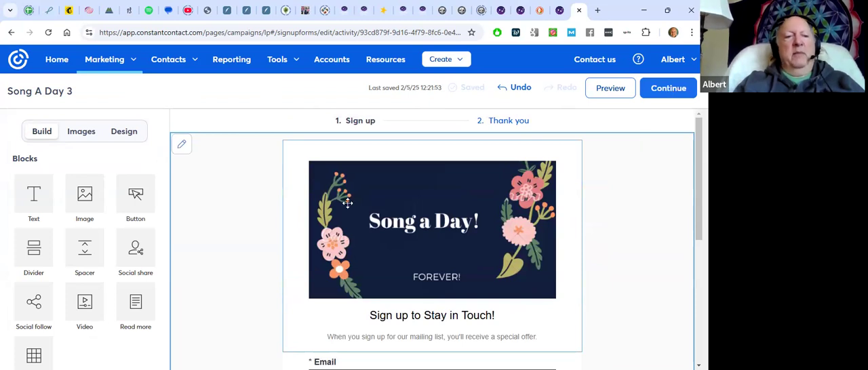
click(128, 133)
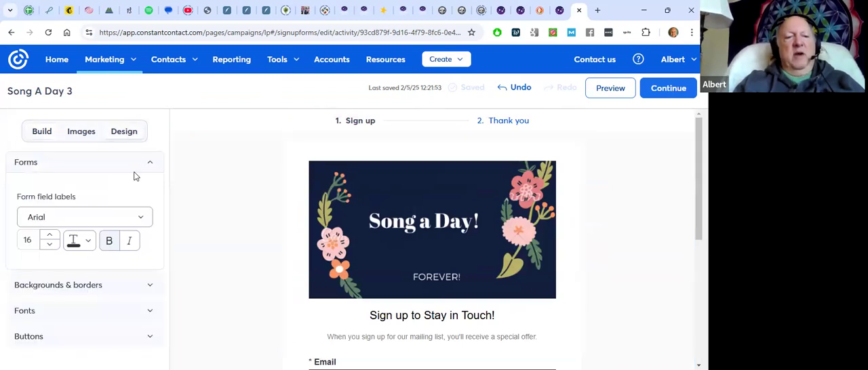
click(150, 287)
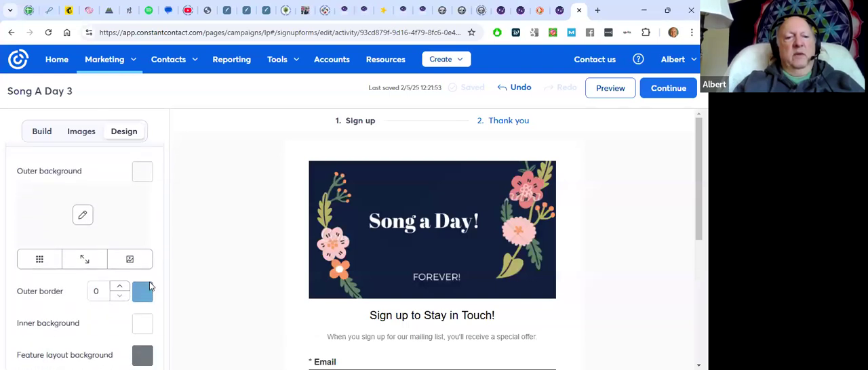
click(142, 174)
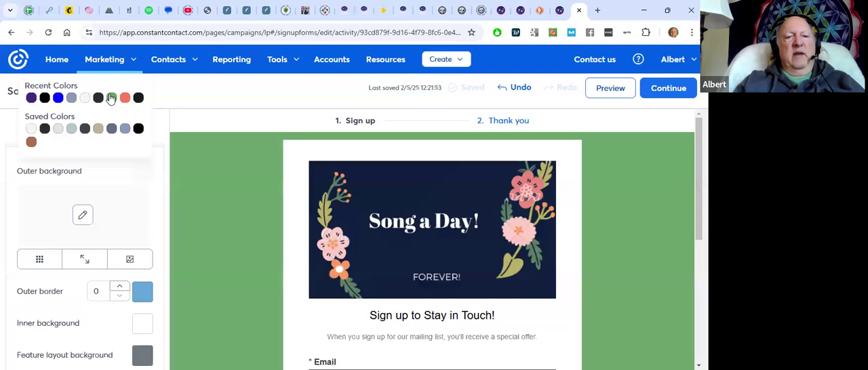
click(112, 97)
click(82, 215)
scroll(82, 222, down, 2)
scroll(81, 203, down, 1)
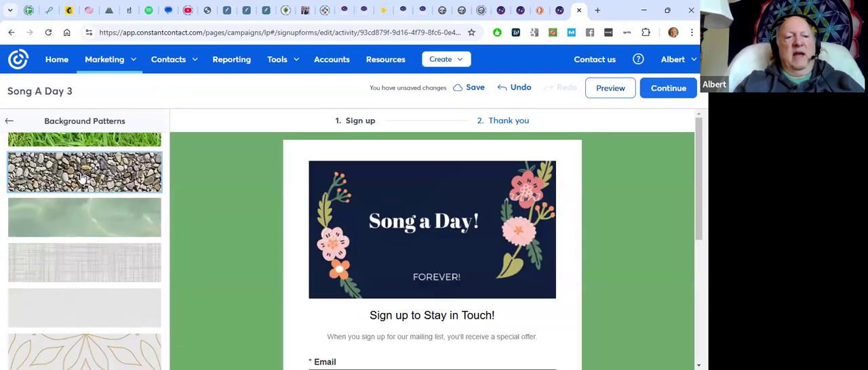
click(82, 177)
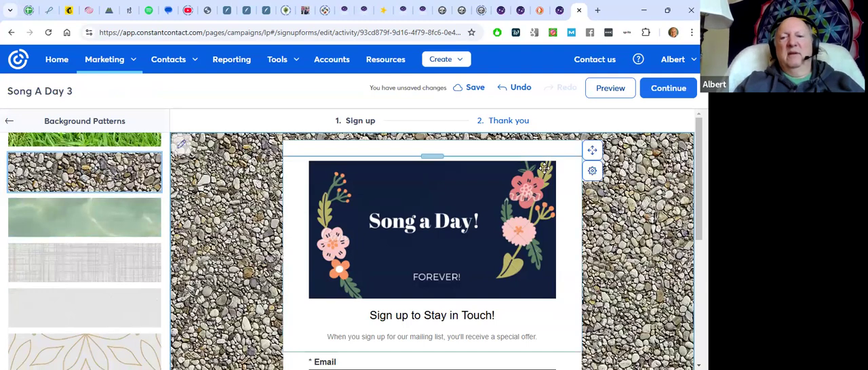
Continue to the Thank you page and fill its image placeholder with the floral "Song a Day!" picture, searching the library for "song a"
click(665, 92)
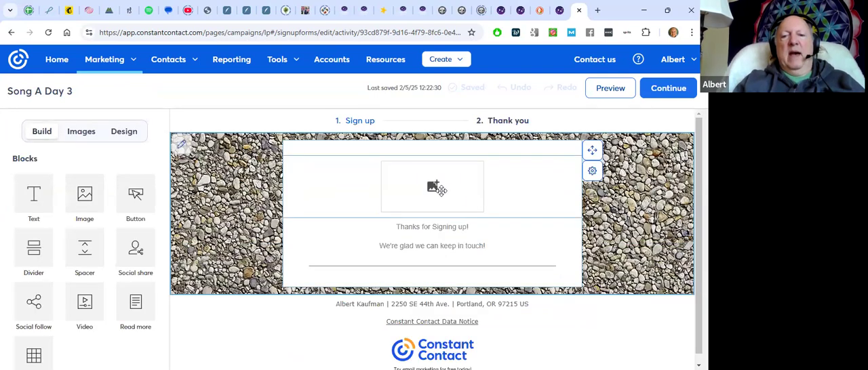
click(436, 188)
click(385, 150)
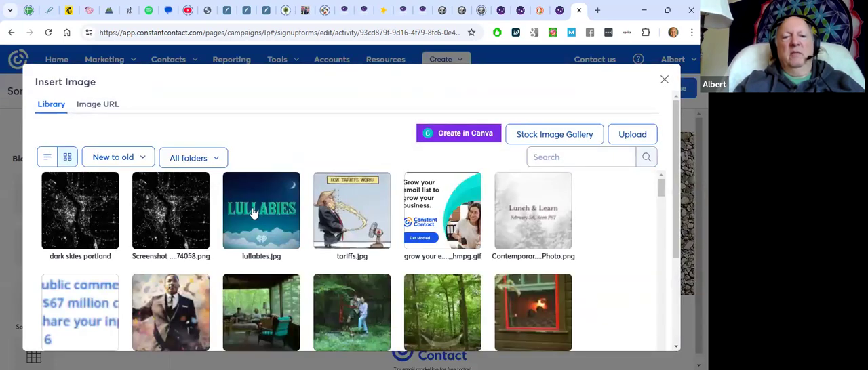
click(552, 157)
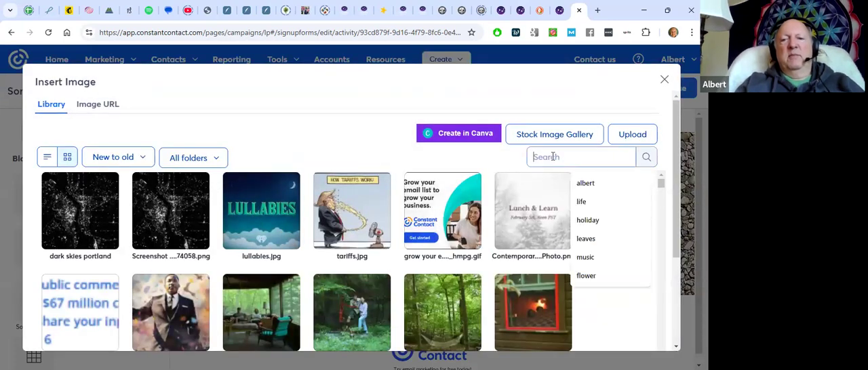
text(song)
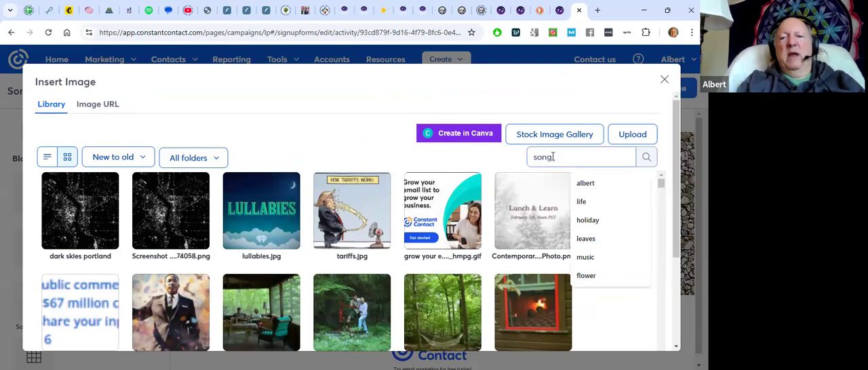
text( a)
click(646, 156)
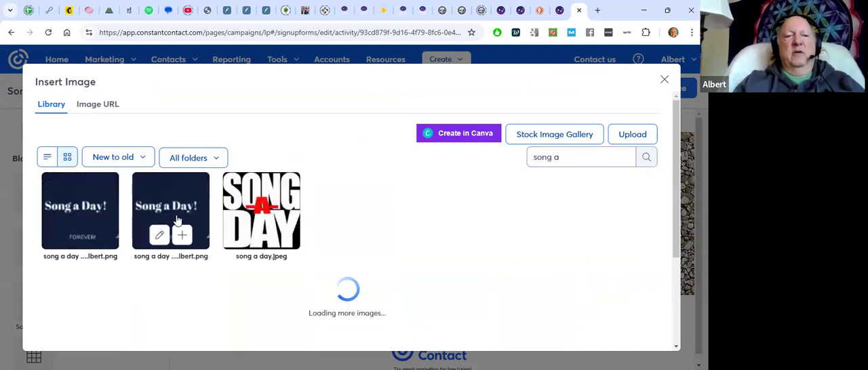
click(181, 236)
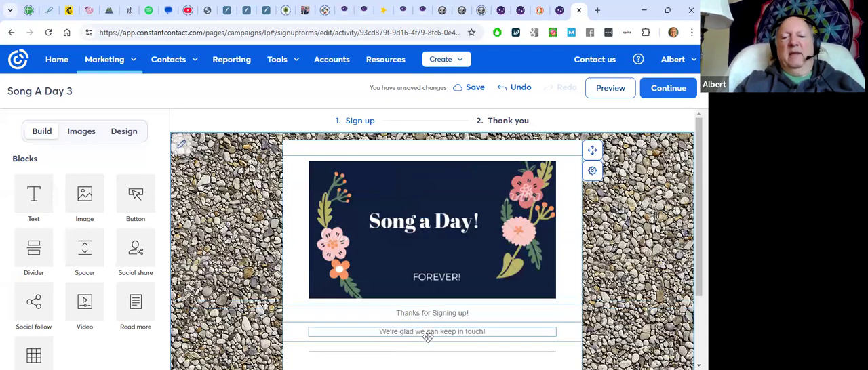
Add a Social follow block below the Thank you page's divider, and undo a trial Social share block placed above it
scroll(508, 293, down, 2)
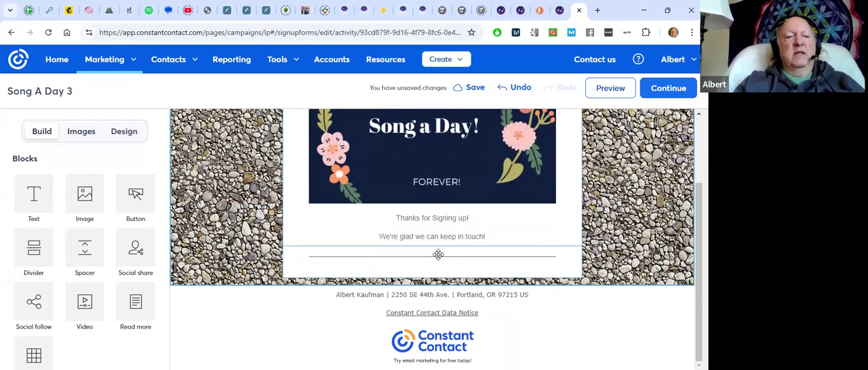
drag(29, 303, 393, 264)
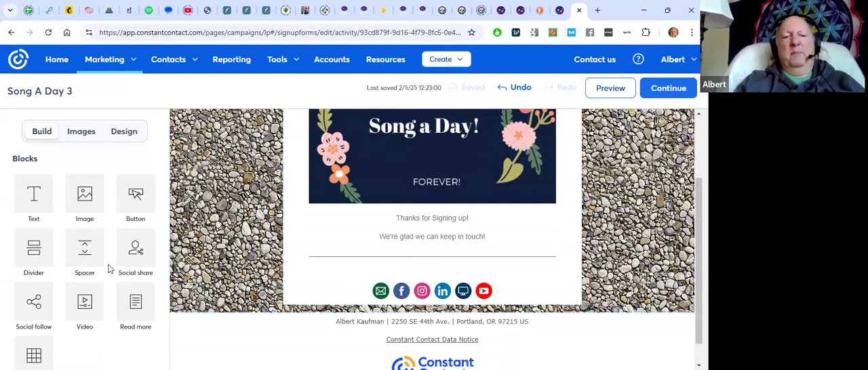
drag(134, 249, 385, 261)
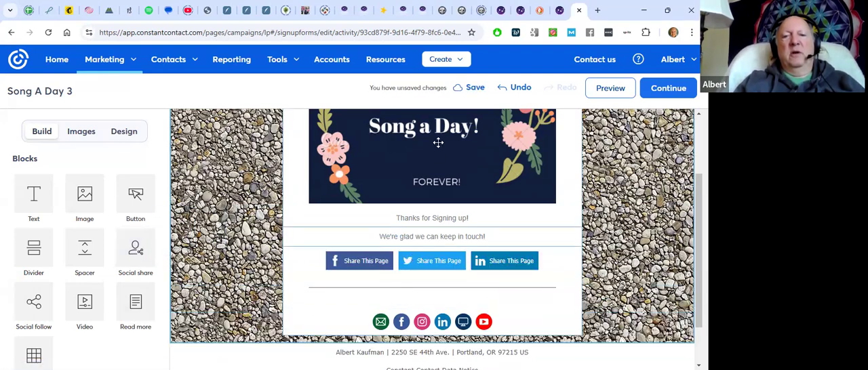
click(515, 90)
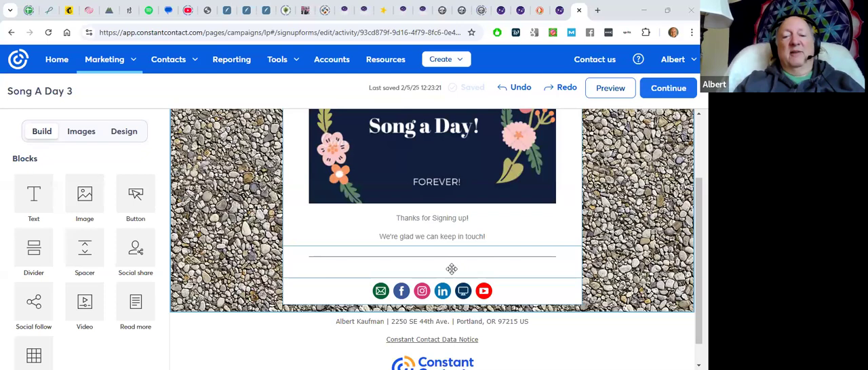
scroll(506, 258, up, 3)
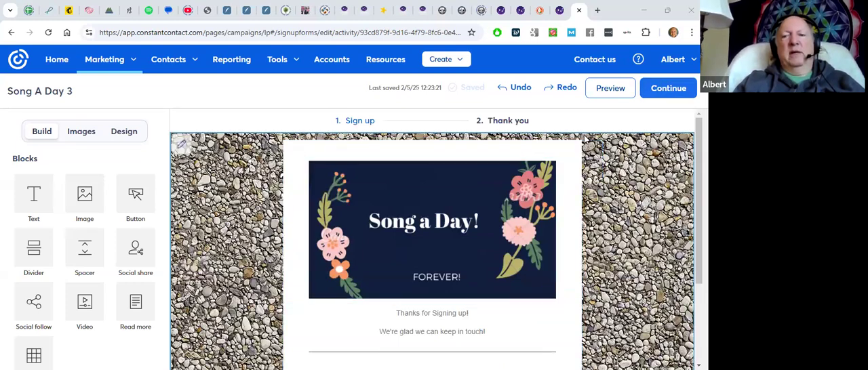
Continue to the page settings and enter the description "Here's a chance to receive a new song each day for a good long while!"
click(664, 89)
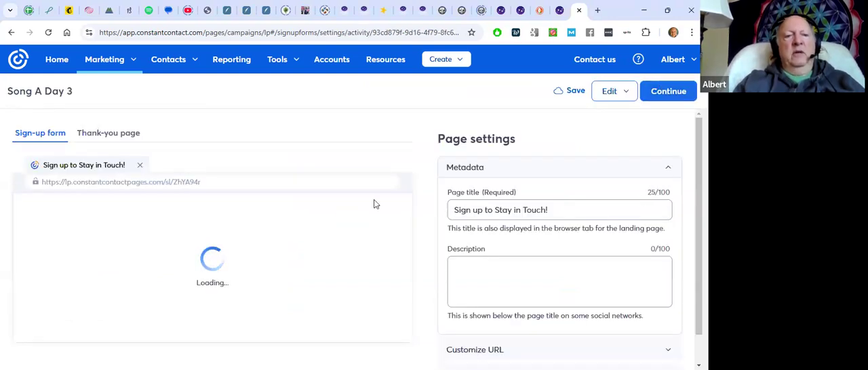
scroll(333, 223, down, 3)
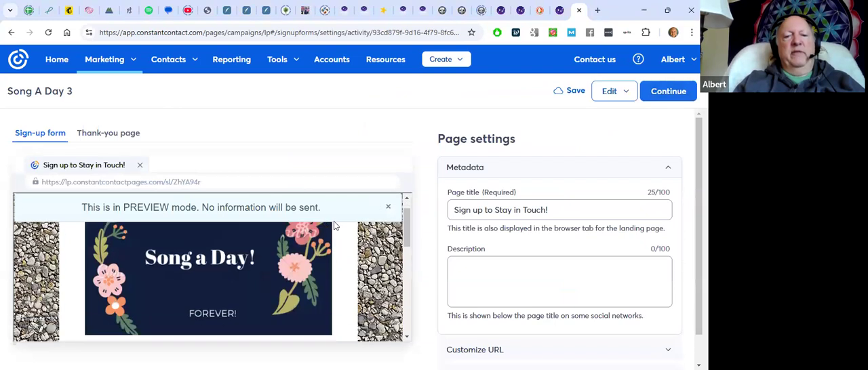
scroll(334, 220, up, 3)
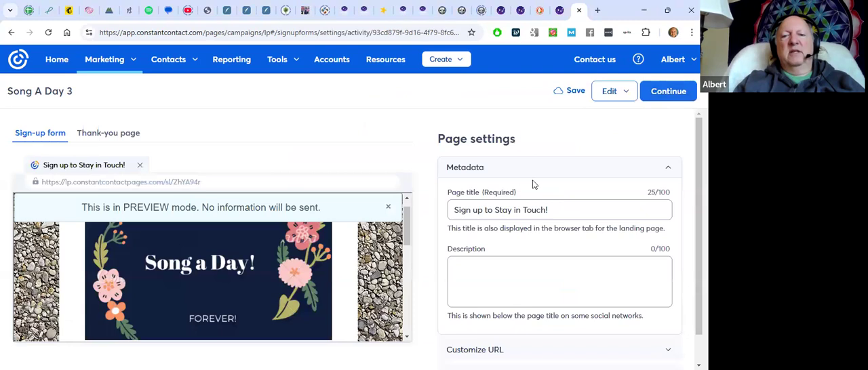
scroll(548, 182, down, 1)
click(483, 232)
text(Her's)
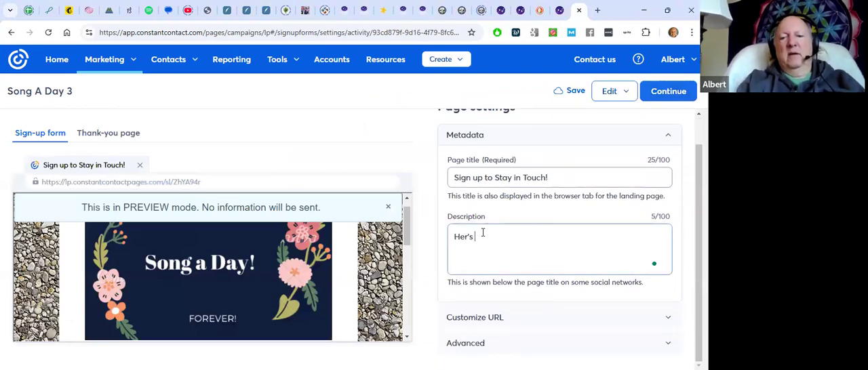
key(BackSpace)
key(BackSpace)
text(e's a chan)
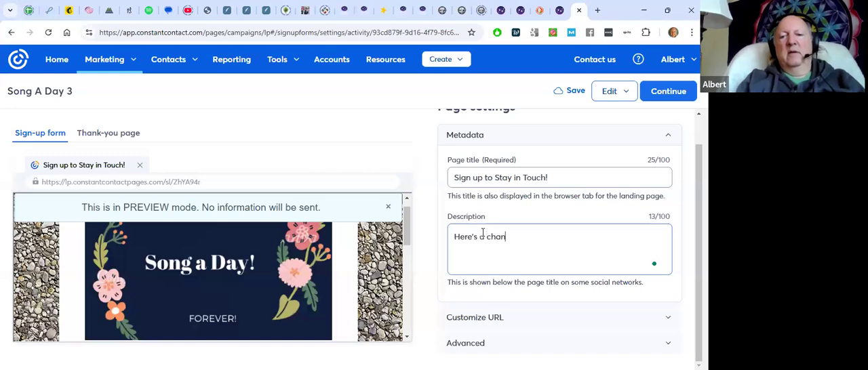
text(ce to receive a new song each day for a goog lo)
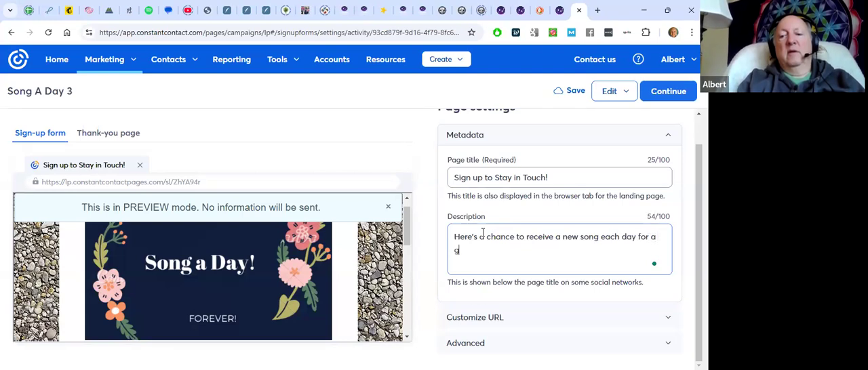
text(long )
text(wyil)
text(ile!)
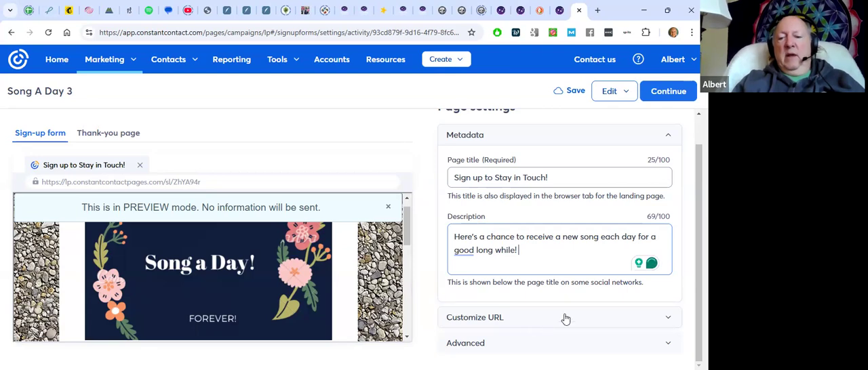
Customize the landing page URL with the ending "songaday3" and activate the page
click(657, 321)
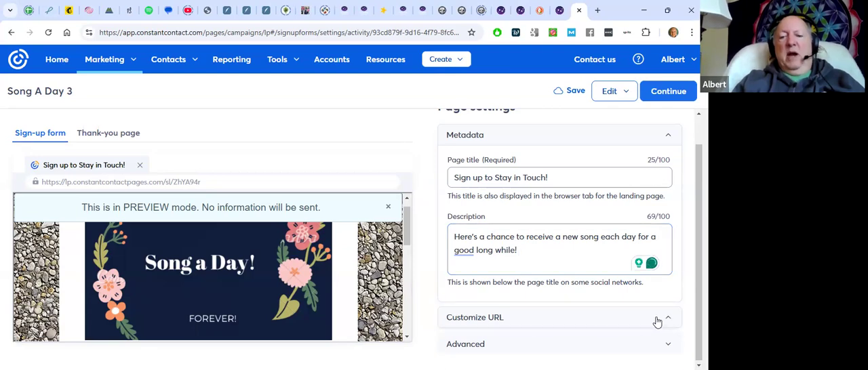
click(581, 313)
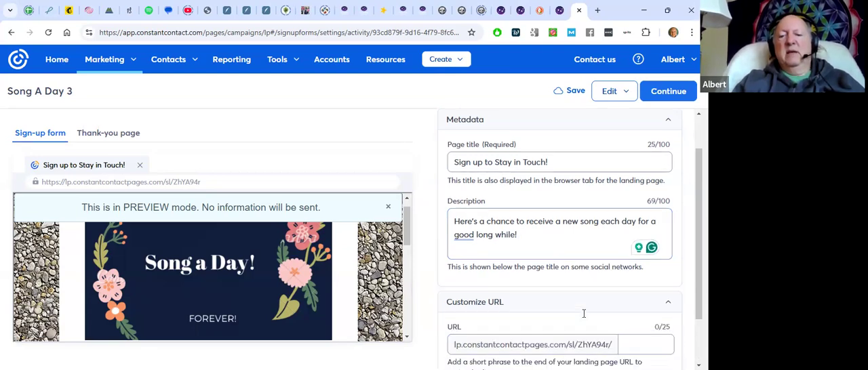
click(636, 304)
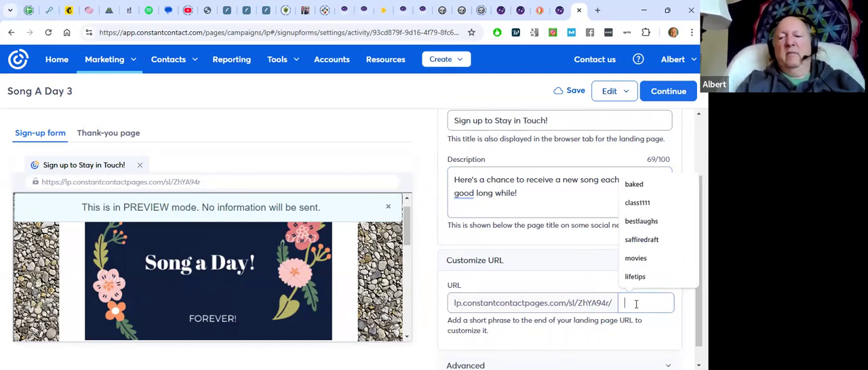
text(songaday3)
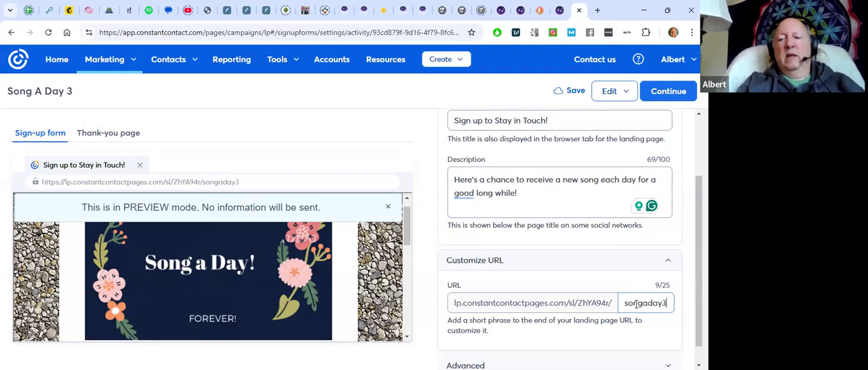
scroll(636, 304, down, 1)
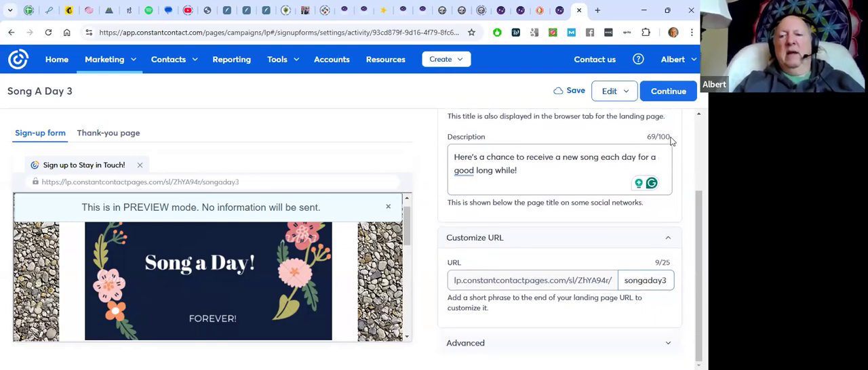
click(671, 98)
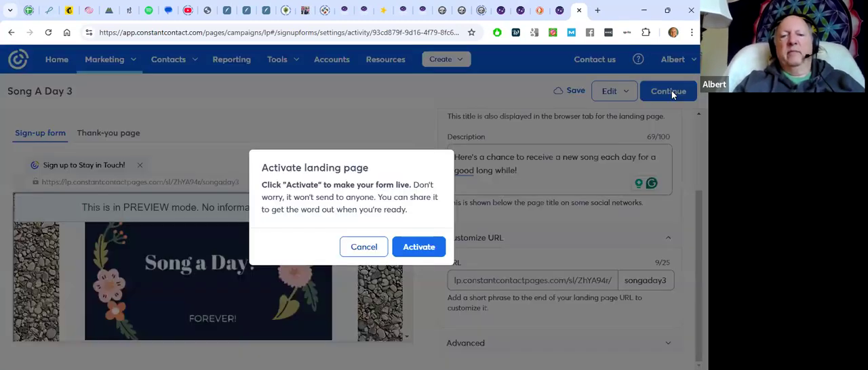
click(420, 248)
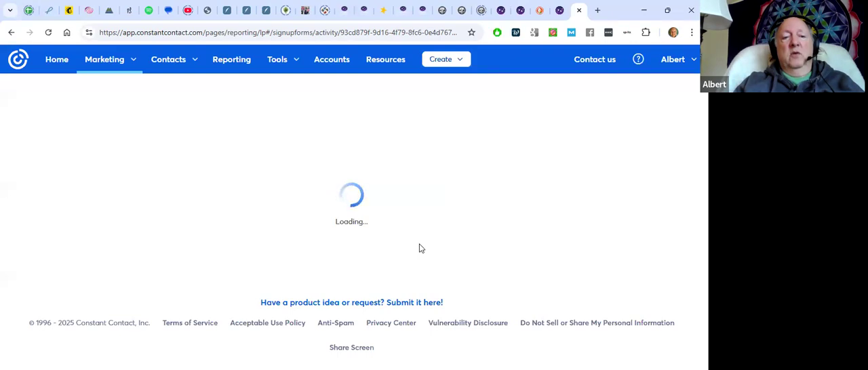
Open the live landing page from its URL, submit a test sign-up with the contact's email and first name, and close it
drag(509, 263, 282, 259)
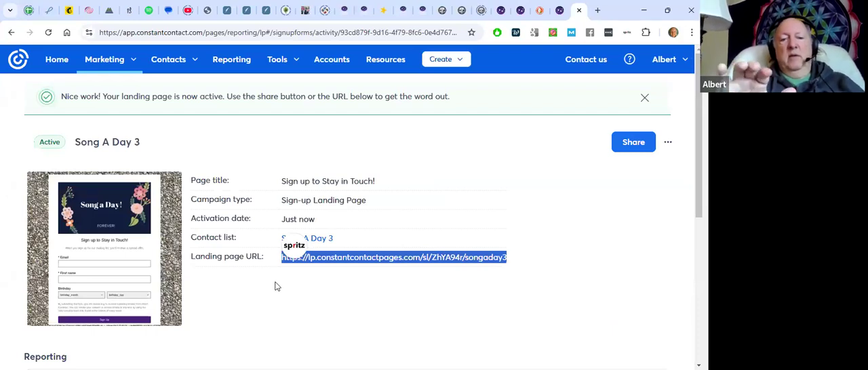
click(276, 287)
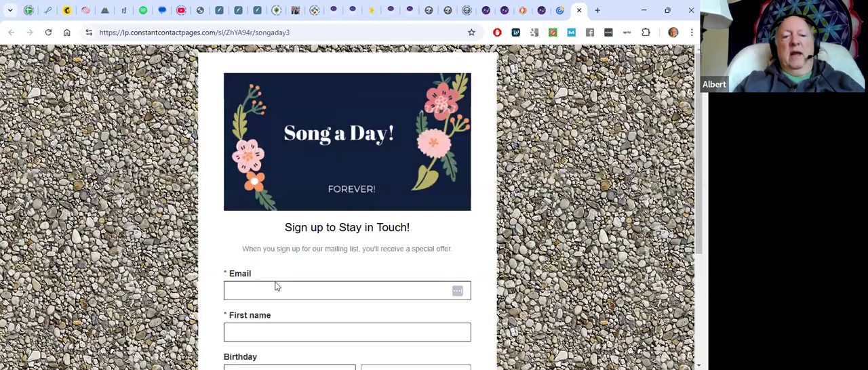
scroll(269, 201, down, 2)
click(268, 198)
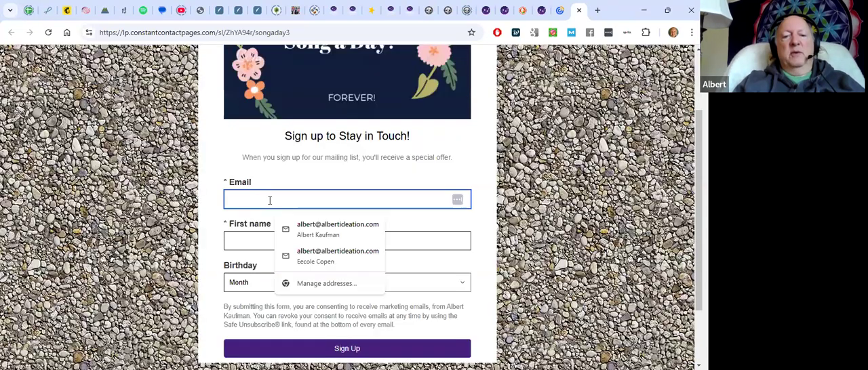
click(308, 233)
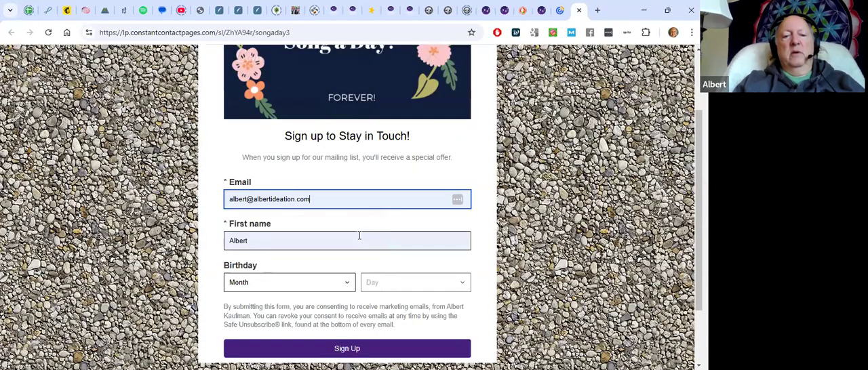
scroll(319, 282, down, 1)
scroll(354, 269, down, 2)
click(354, 268)
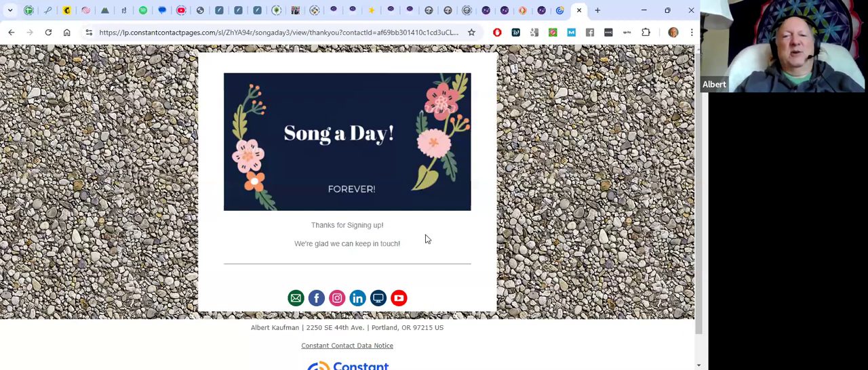
click(579, 11)
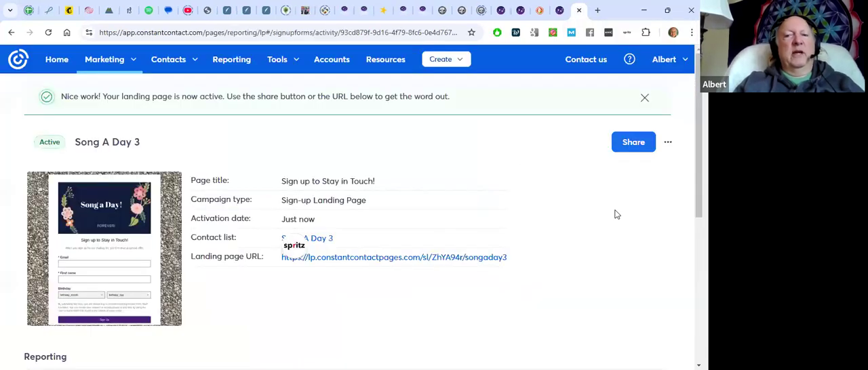
scroll(617, 214, down, 1)
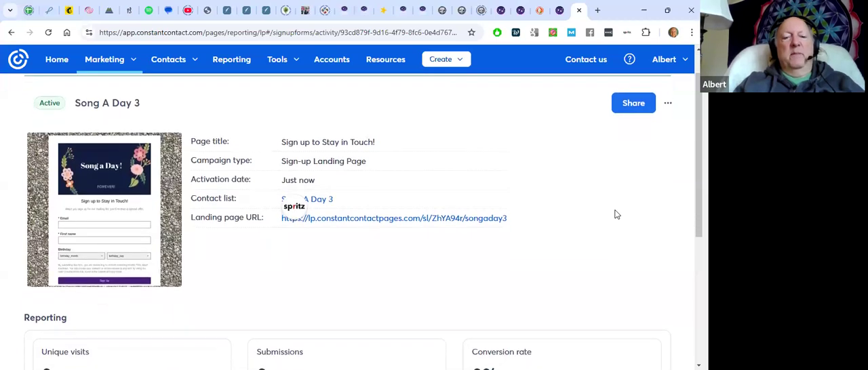
scroll(616, 215, down, 1)
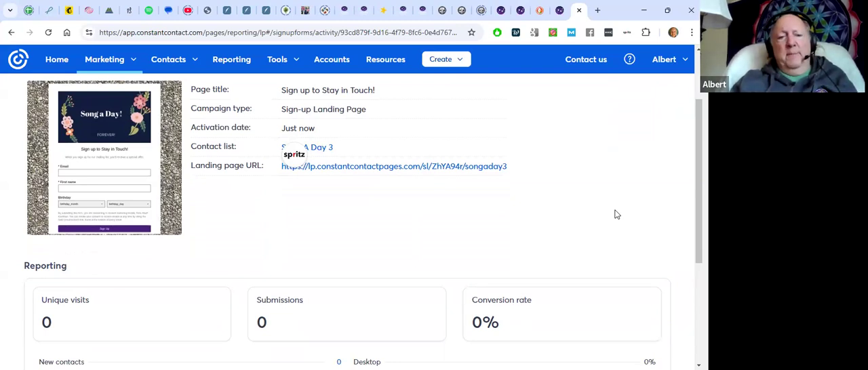
scroll(616, 214, up, 2)
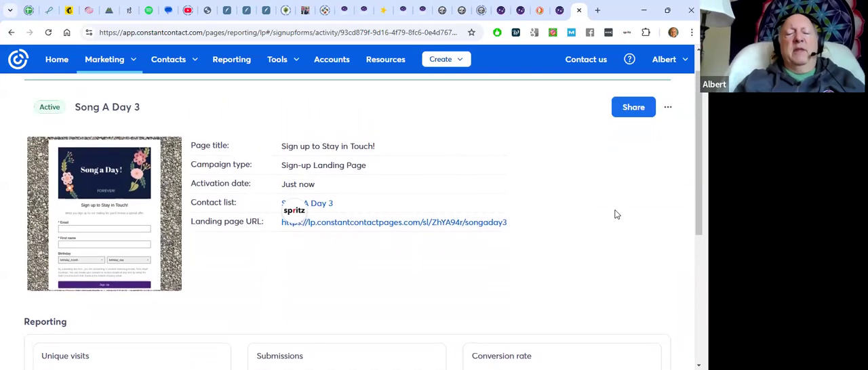
scroll(617, 215, up, 1)
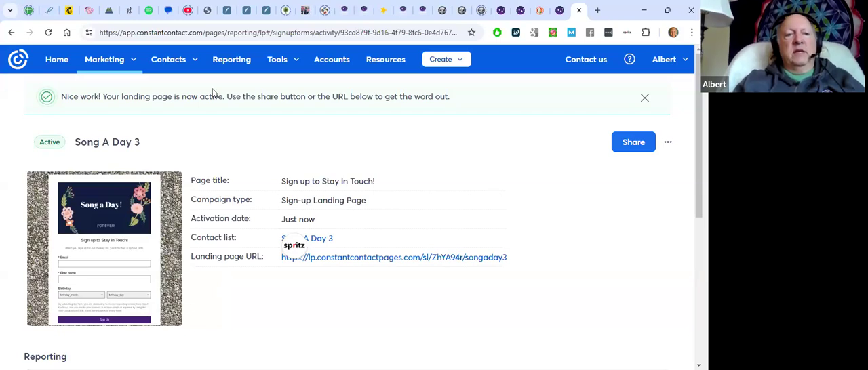
Go to the marketing automations and create a new path from the Welcome Nurture Series template
click(107, 61)
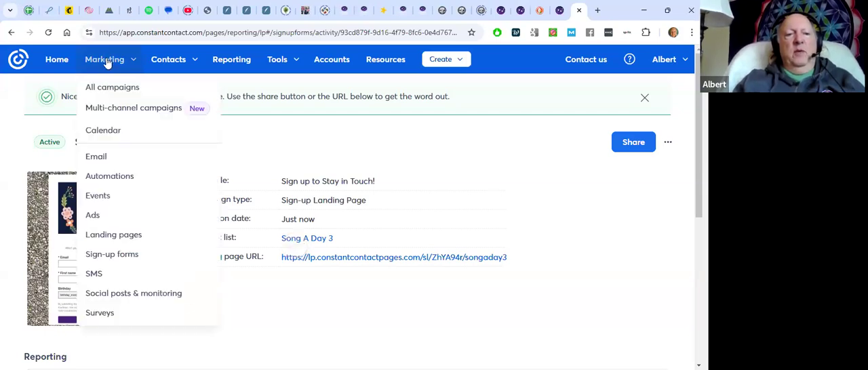
click(110, 176)
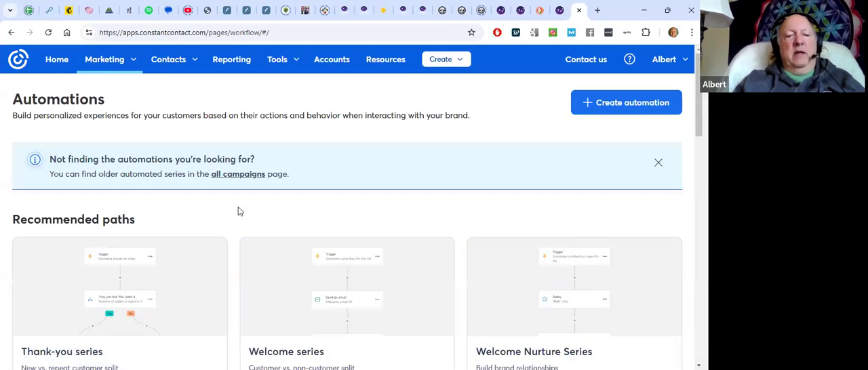
scroll(238, 210, down, 2)
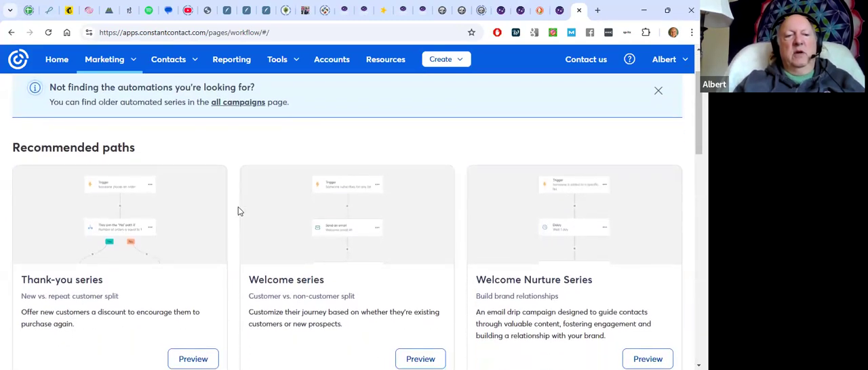
scroll(238, 212, down, 1)
scroll(238, 212, down, 2)
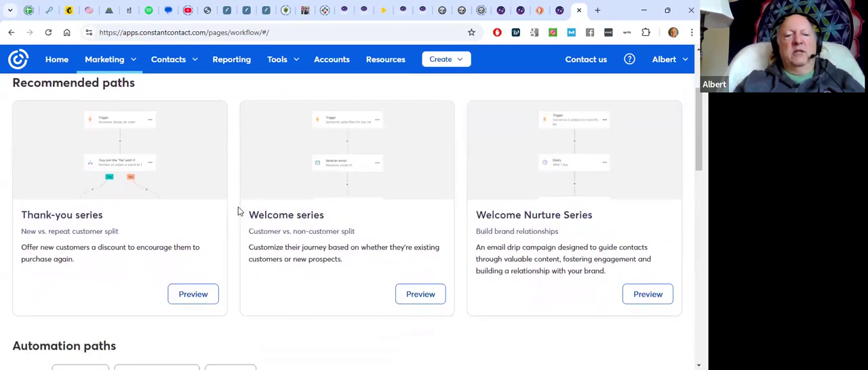
scroll(238, 211, down, 2)
scroll(238, 212, up, 3)
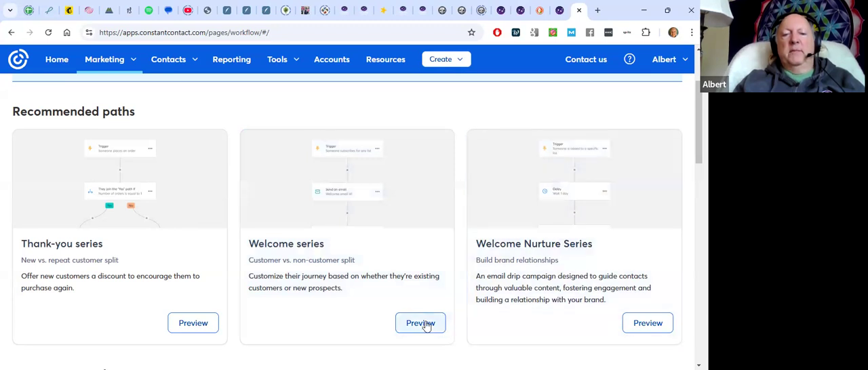
click(347, 185)
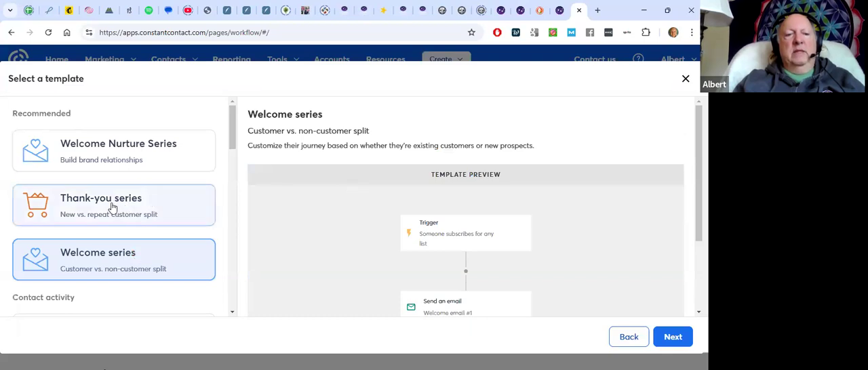
click(107, 143)
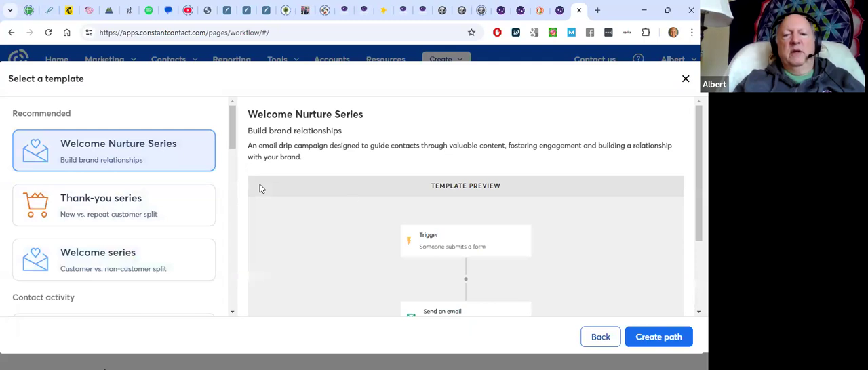
click(663, 337)
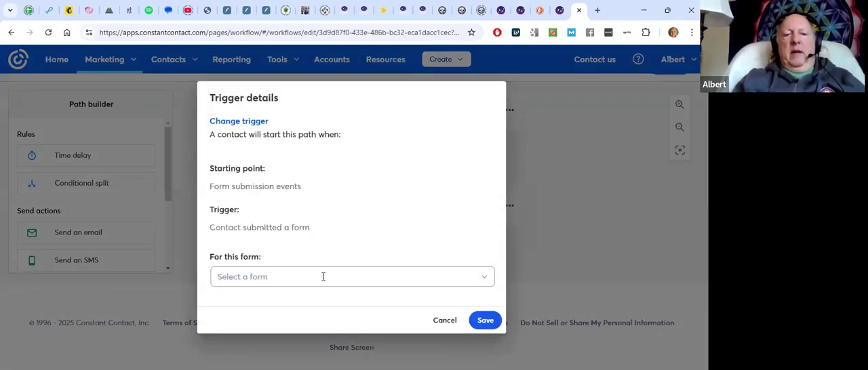
Set the path's trigger to submission of the Song A Day 3 form and save it
click(343, 277)
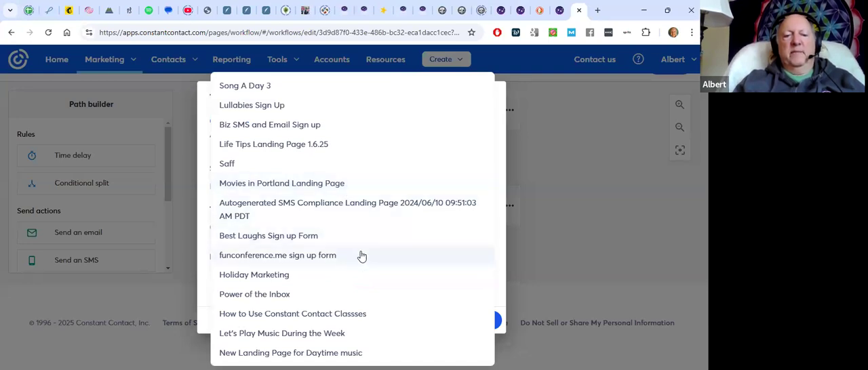
click(334, 92)
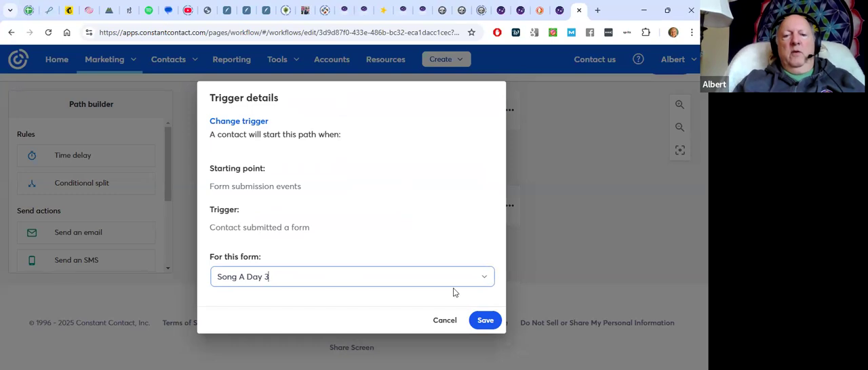
click(484, 323)
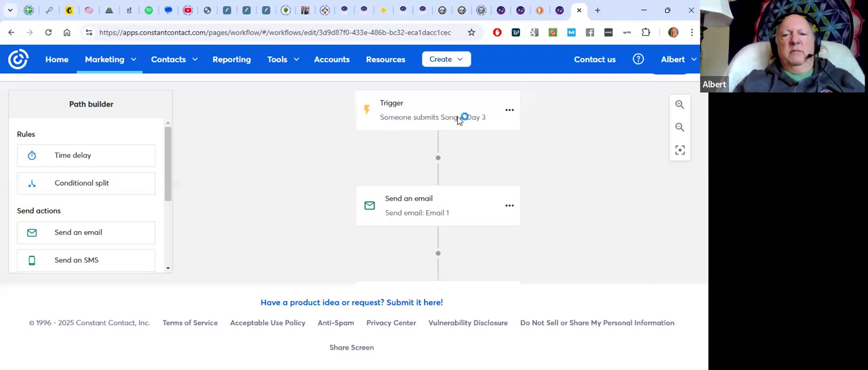
click(510, 109)
click(509, 110)
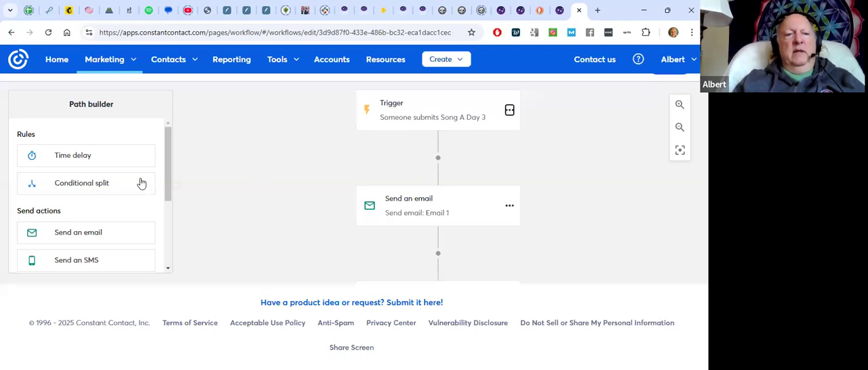
Insert a time delay between the trigger and the first email, and set it to 1 minute
drag(96, 157, 461, 157)
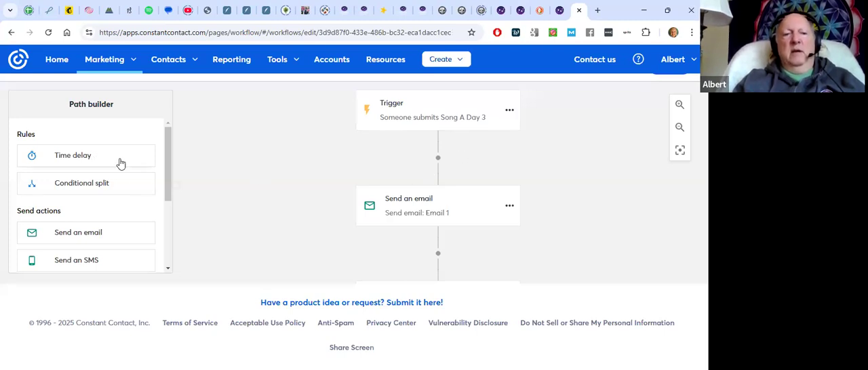
drag(102, 159, 473, 173)
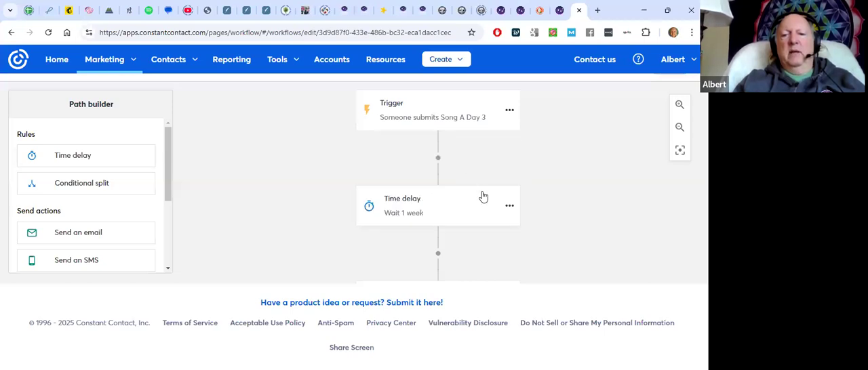
click(509, 206)
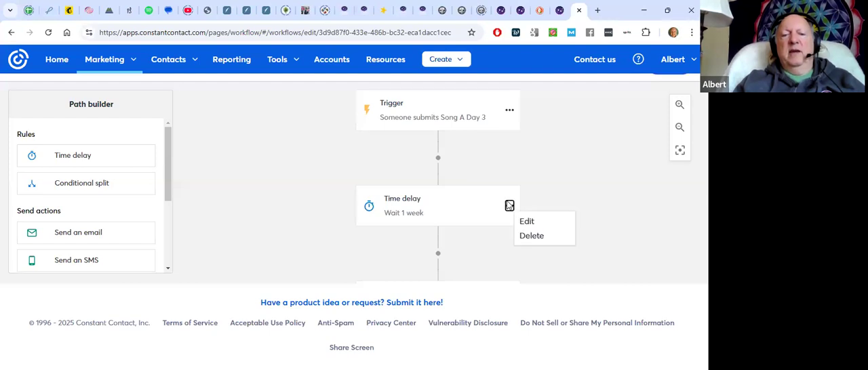
click(526, 221)
click(443, 216)
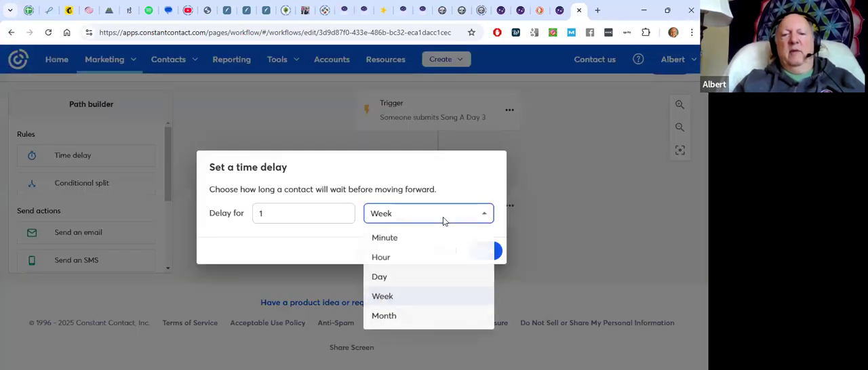
click(384, 237)
click(460, 215)
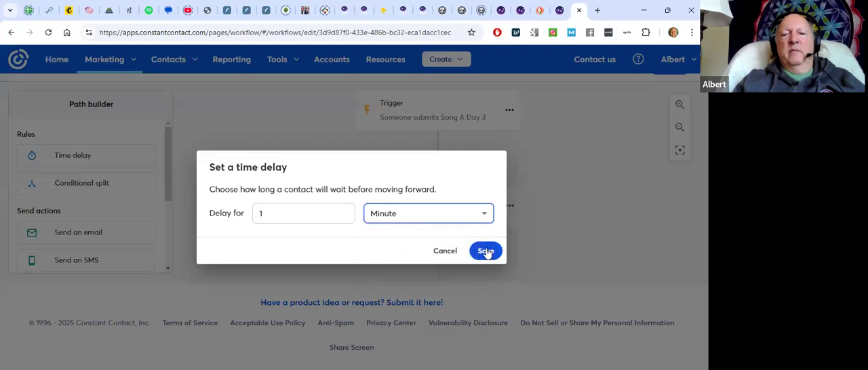
click(495, 251)
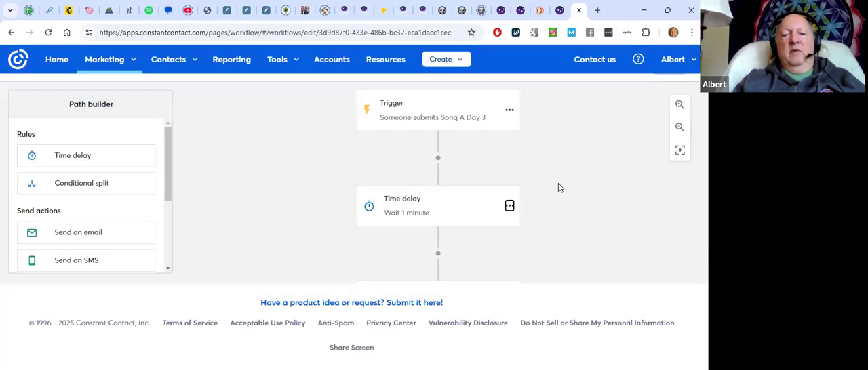
Edit the email that follows the time delay and rename it "Song a Day Welcome"
scroll(558, 188, down, 1)
click(509, 260)
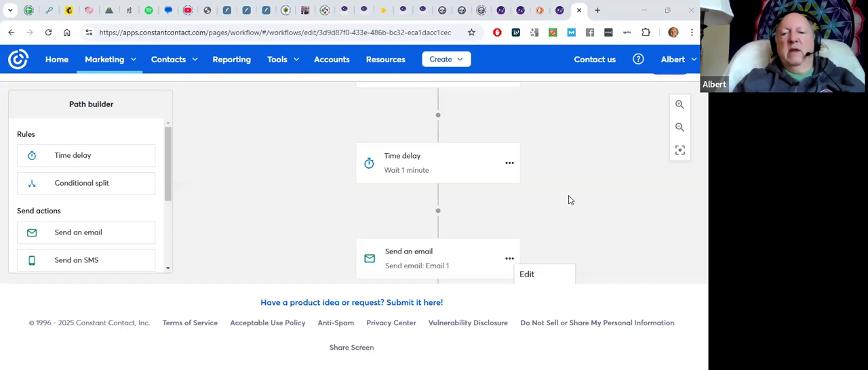
click(527, 275)
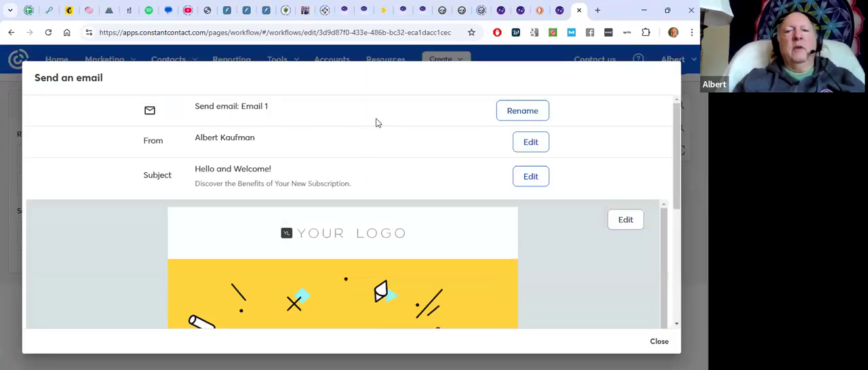
click(524, 111)
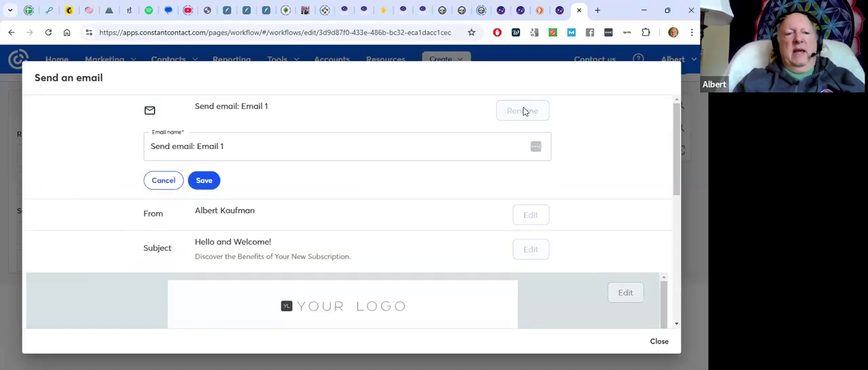
drag(239, 149, 144, 156)
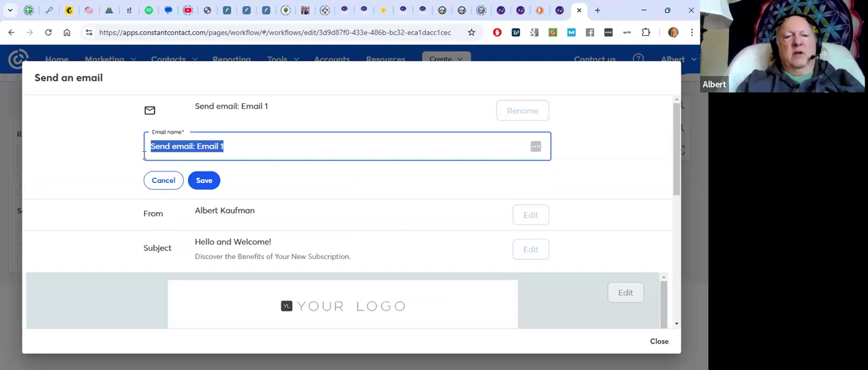
text(Song )
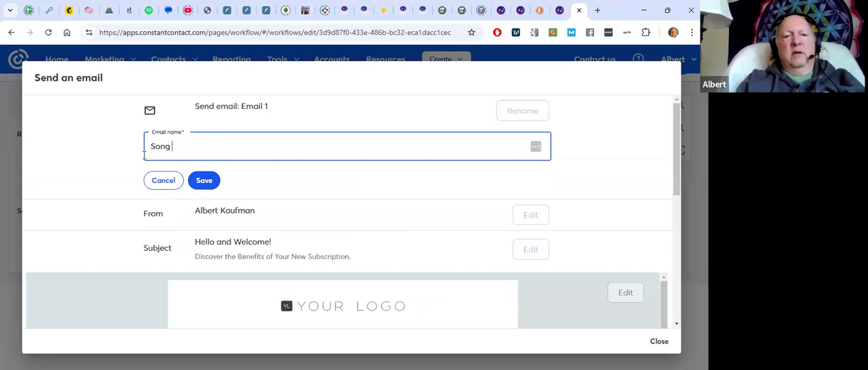
text(a Day Welcome)
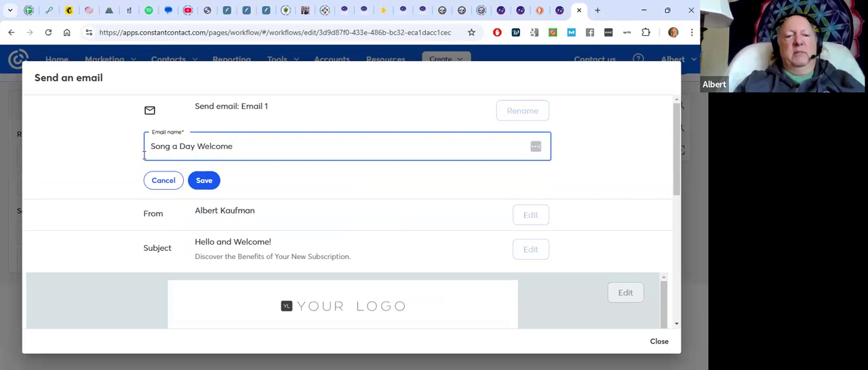
click(205, 184)
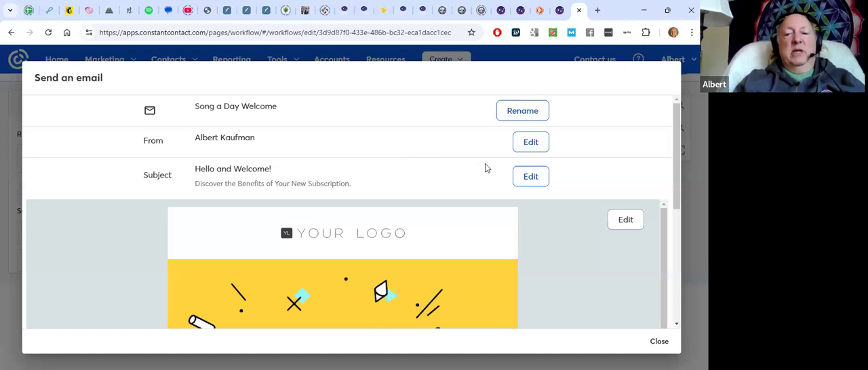
Check the welcome email's subject and preheader in edit mode and save them
click(530, 177)
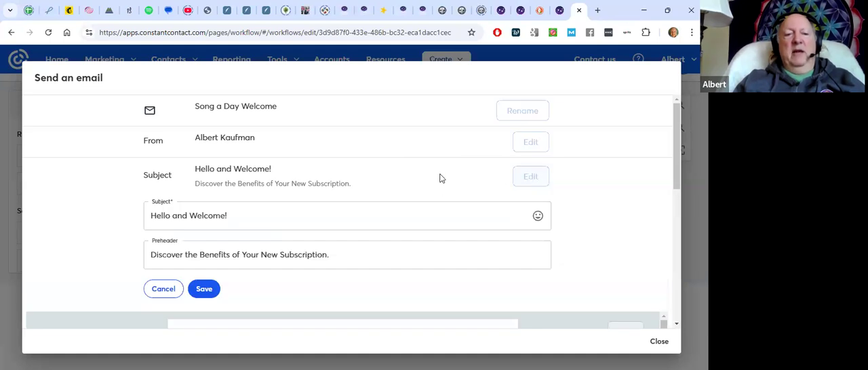
scroll(441, 173, down, 1)
click(179, 204)
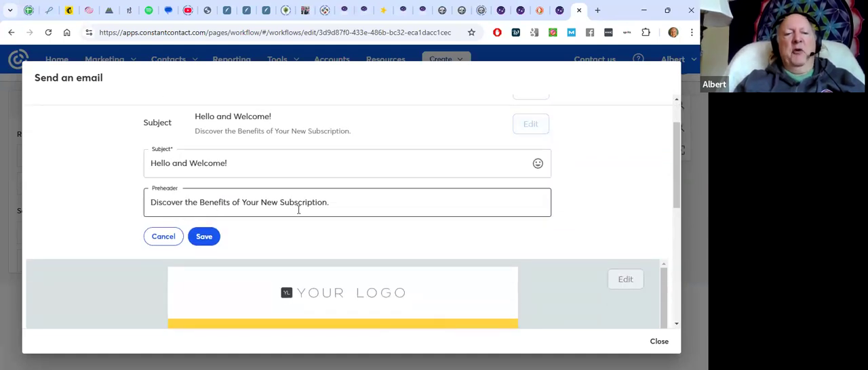
click(205, 238)
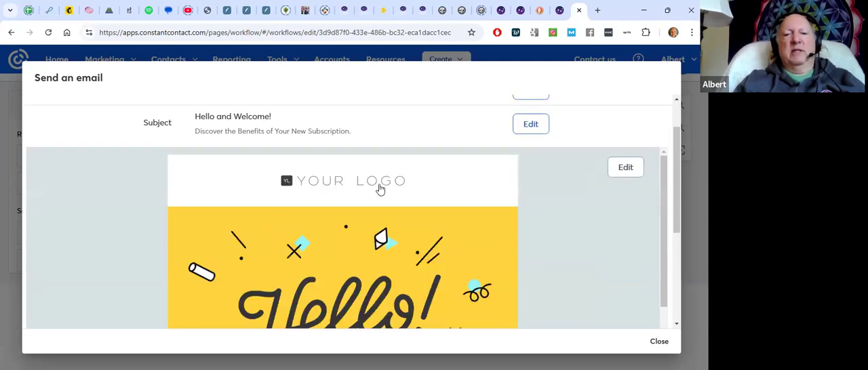
Open the welcome email in the design editor and look through its template content from header to signature
scroll(344, 175, down, 1)
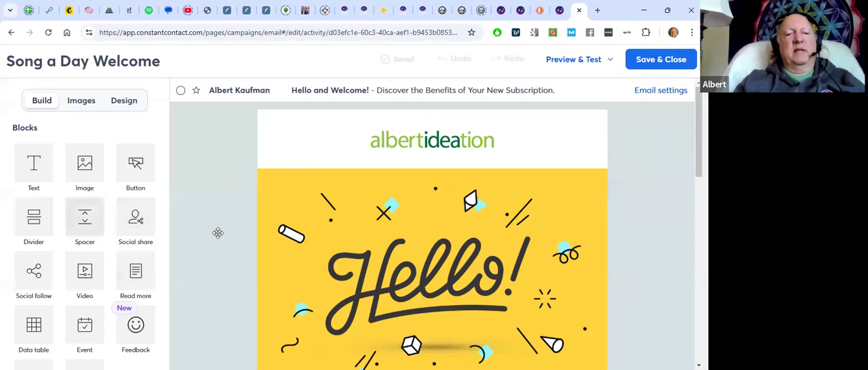
scroll(254, 235, down, 3)
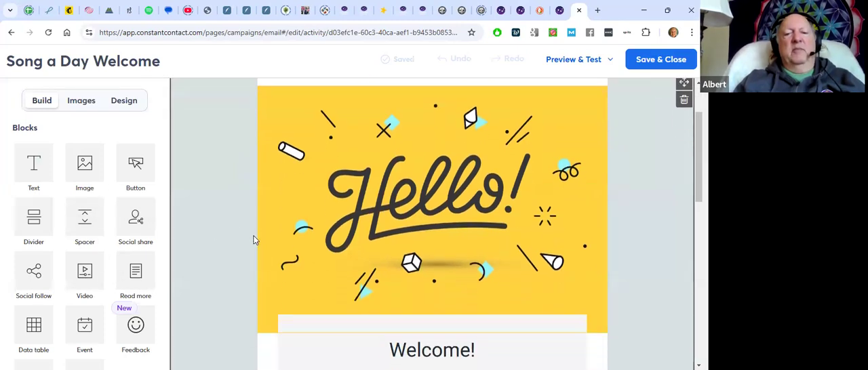
scroll(255, 239, down, 3)
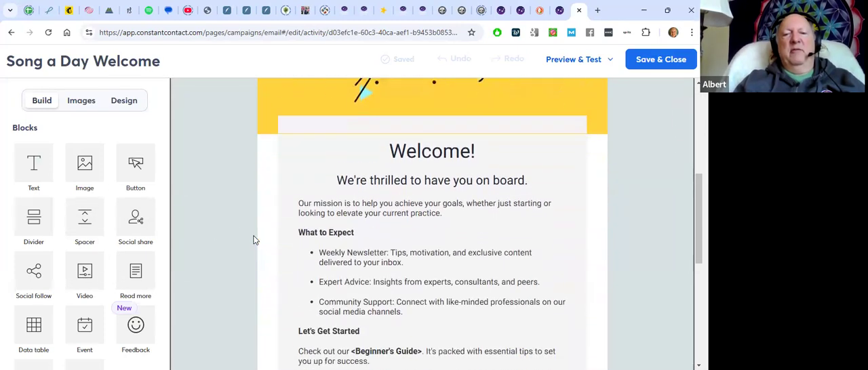
scroll(255, 239, down, 3)
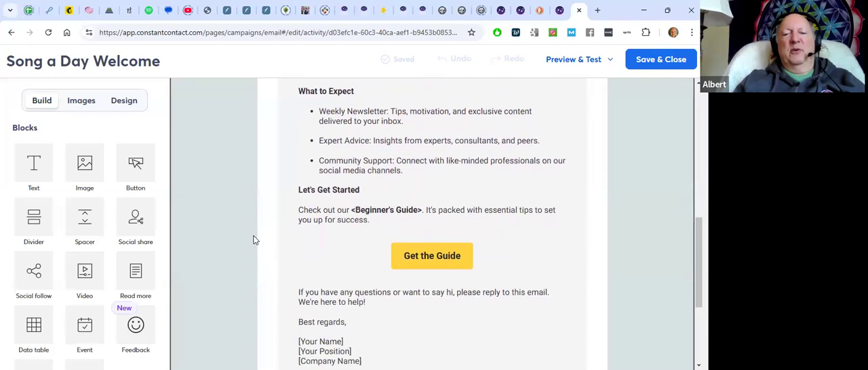
scroll(253, 239, up, 4)
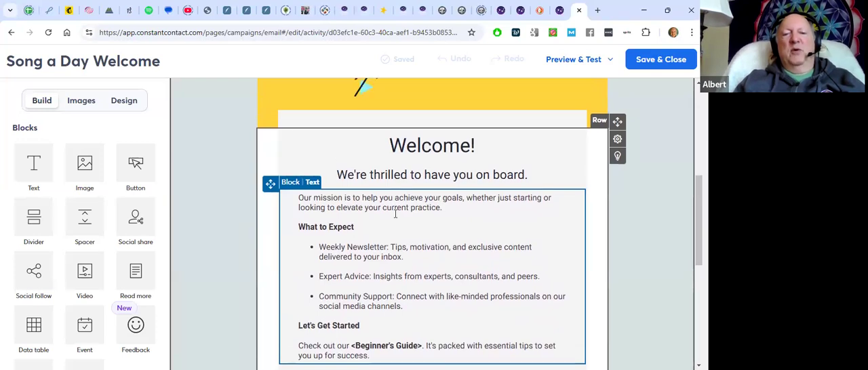
scroll(400, 215, up, 2)
scroll(394, 213, up, 3)
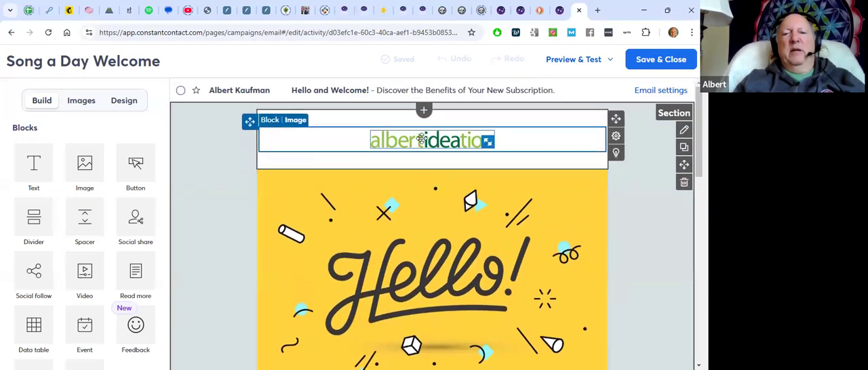
Replace the header logo with the floral "Song a Day!" image, found by searching the image library for "song a day"
click(421, 143)
click(387, 119)
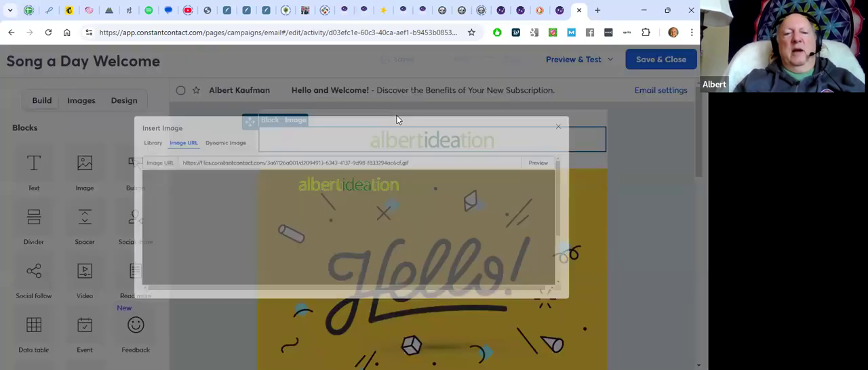
click(51, 112)
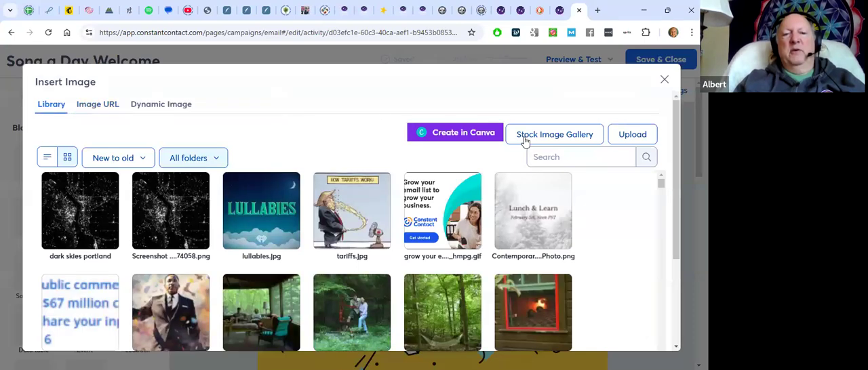
click(581, 156)
text(s)
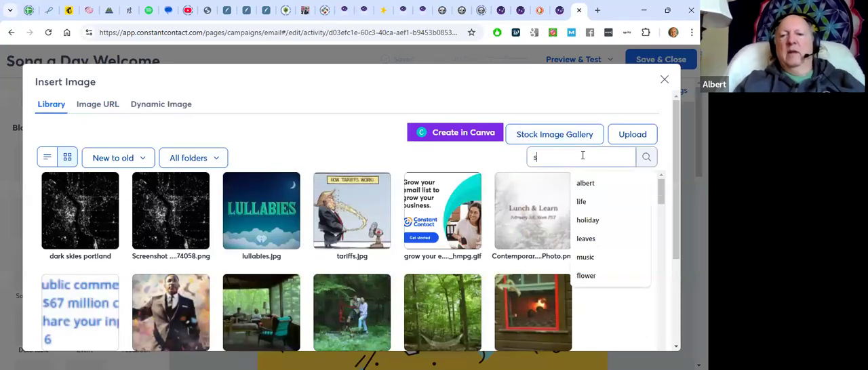
text(ong a day)
click(588, 188)
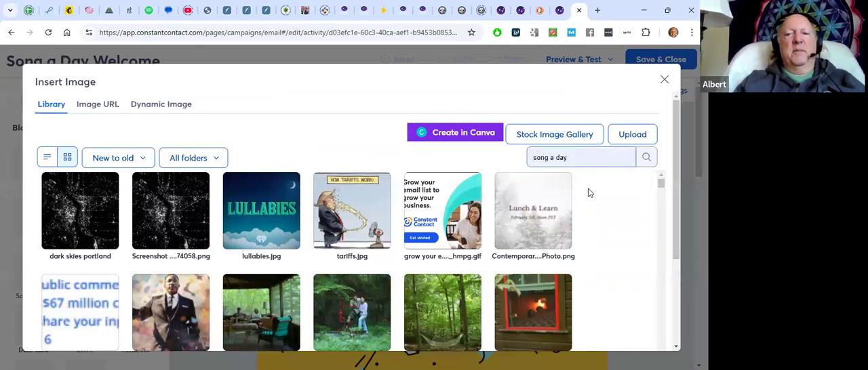
click(646, 158)
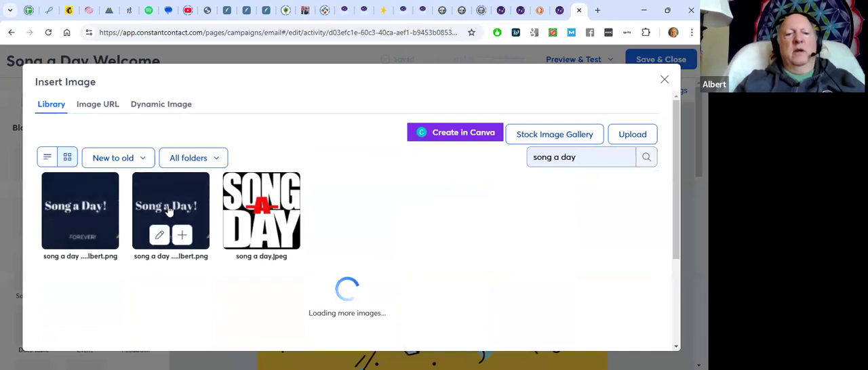
click(182, 234)
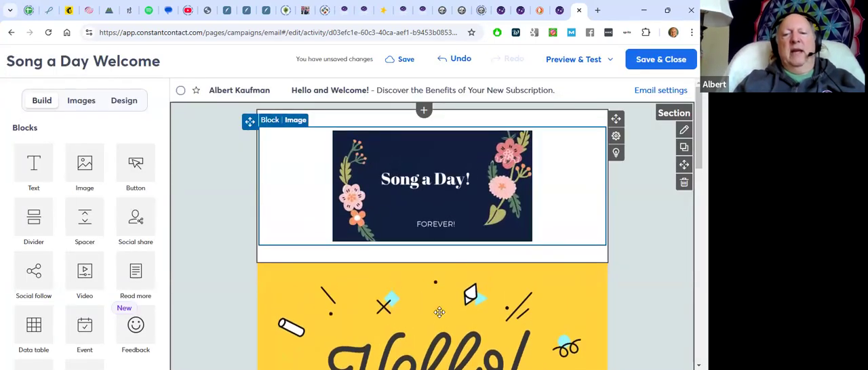
Add a video block above the "Hello!" image and copy the share link of the YouTube video "How to Read a Book a Week"
scroll(469, 284, down, 2)
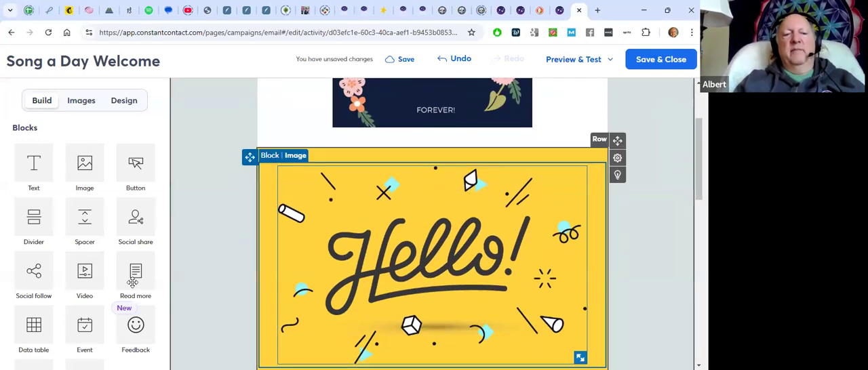
drag(84, 271, 376, 180)
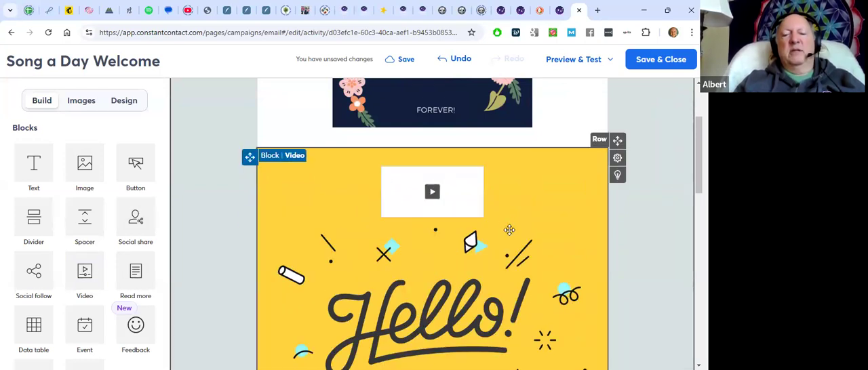
click(189, 11)
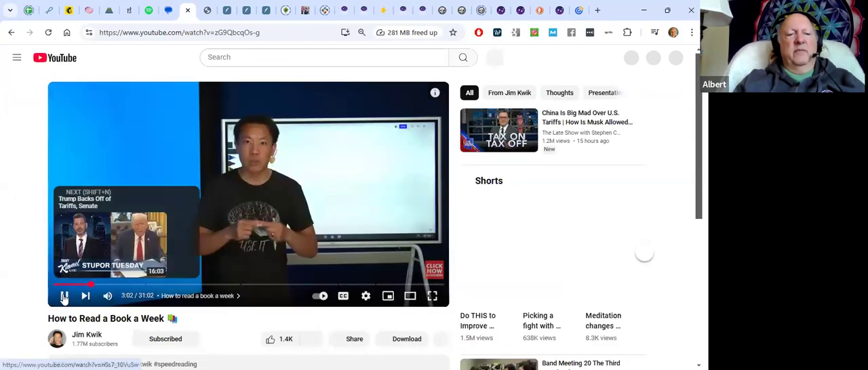
click(64, 296)
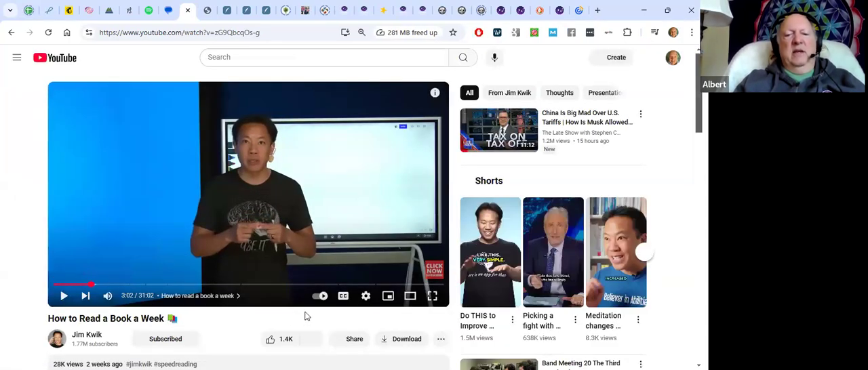
click(352, 339)
click(441, 255)
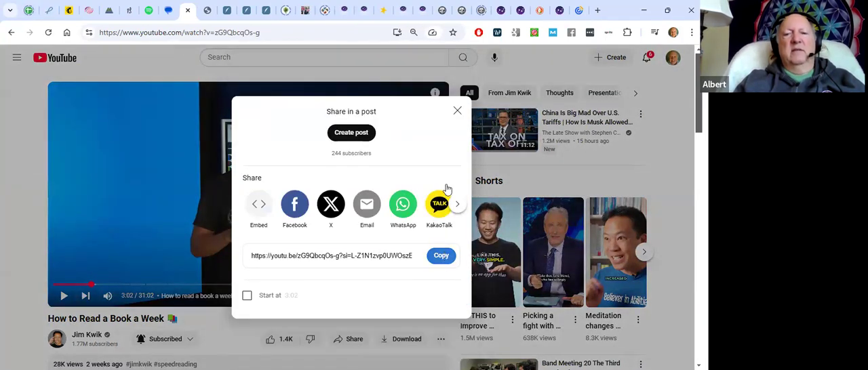
click(458, 112)
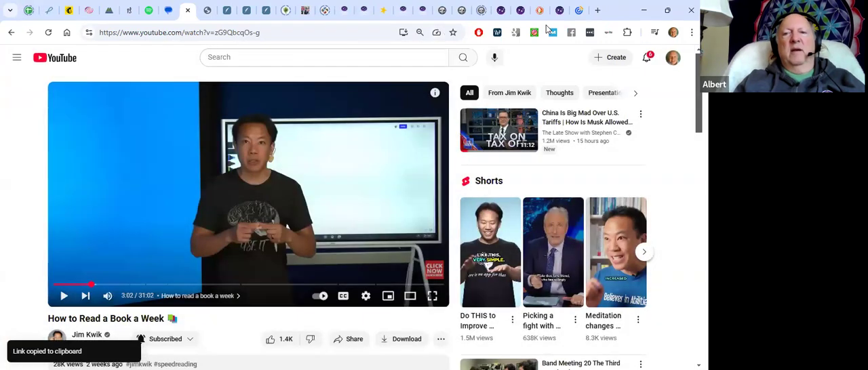
Return to the Constant Contact email, insert the copied YouTube link into the video block and enlarge its thumbnail
click(578, 10)
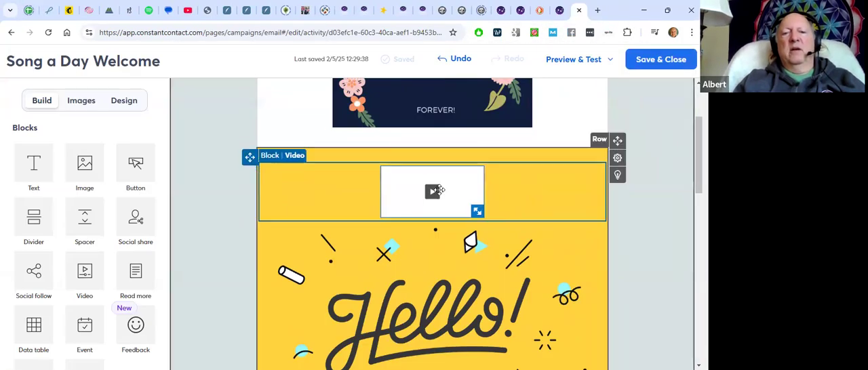
click(441, 189)
click(399, 95)
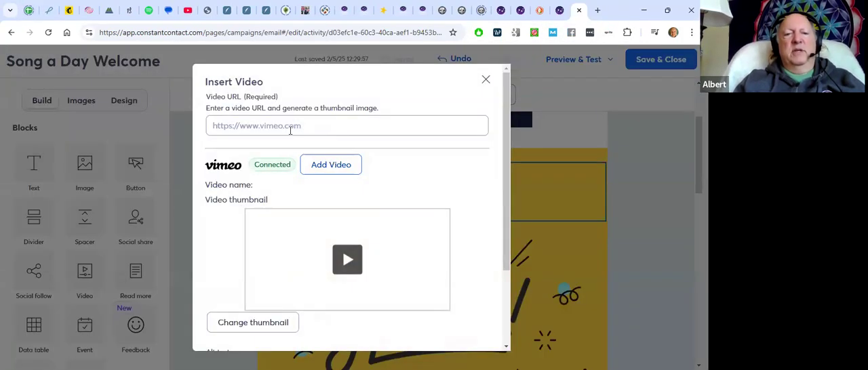
click(289, 125)
key(ctrl+v)
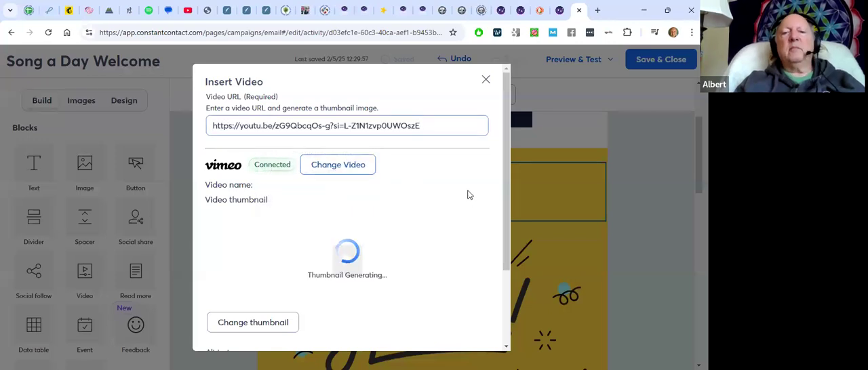
scroll(468, 193, down, 3)
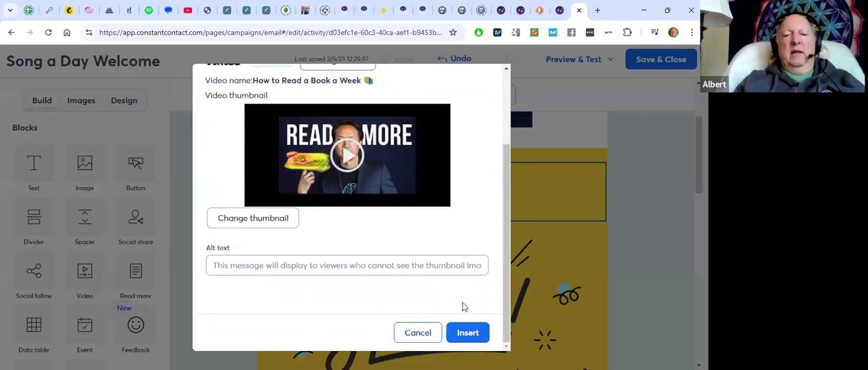
click(467, 333)
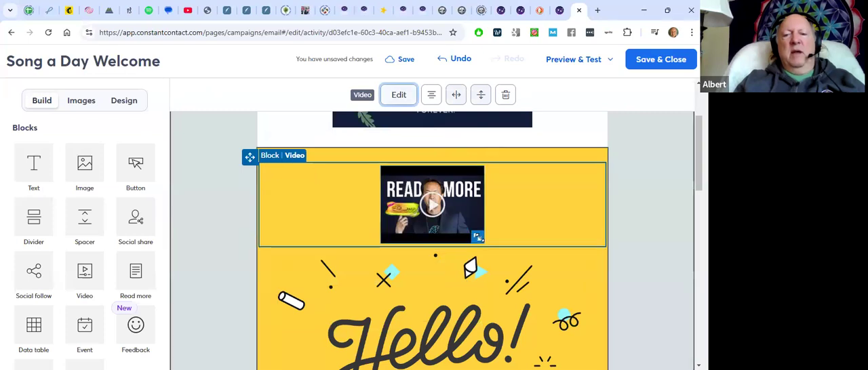
scroll(618, 230, down, 3)
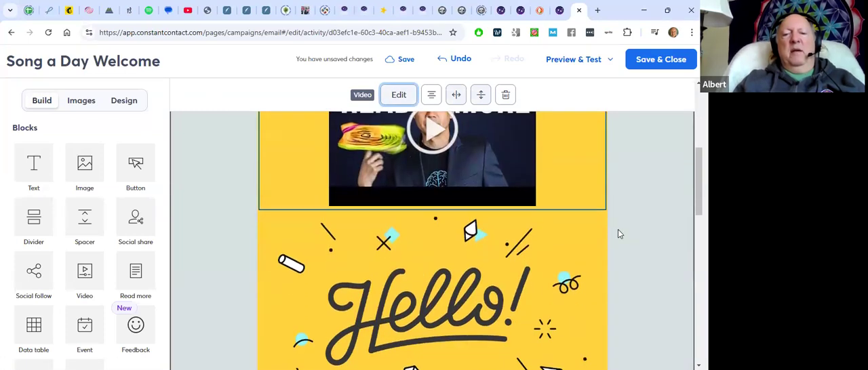
Review the rest of the email's content, save and close the design, and return to the automation path
scroll(478, 279, down, 10)
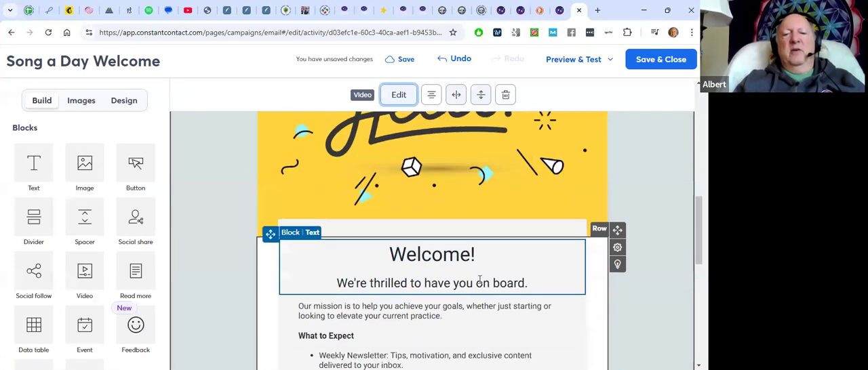
scroll(479, 279, down, 5)
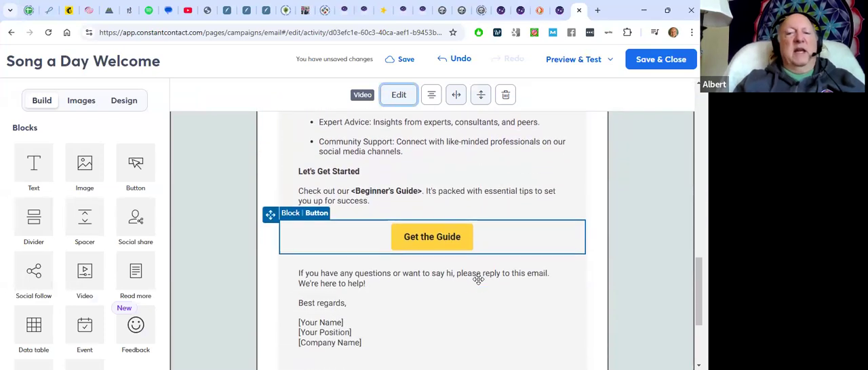
scroll(479, 279, down, 2)
scroll(478, 280, up, 8)
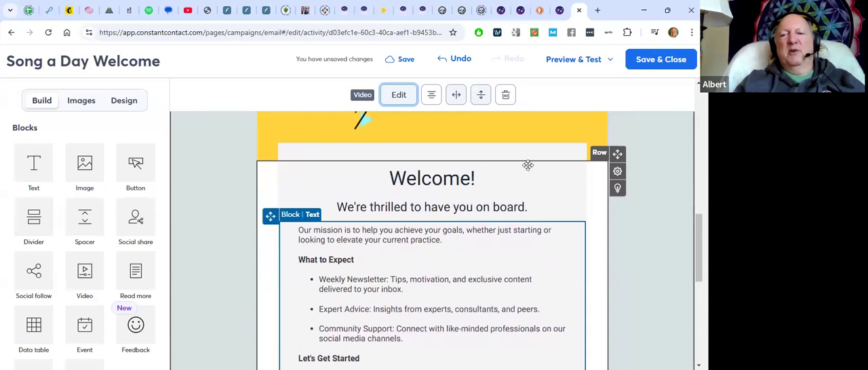
click(661, 60)
click(651, 62)
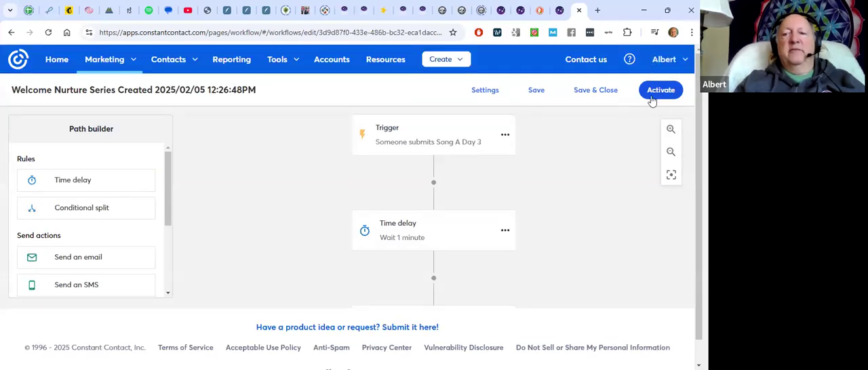
Set the time delay after the "Song a Day Welcome" email to 1 day
scroll(601, 206, down, 5)
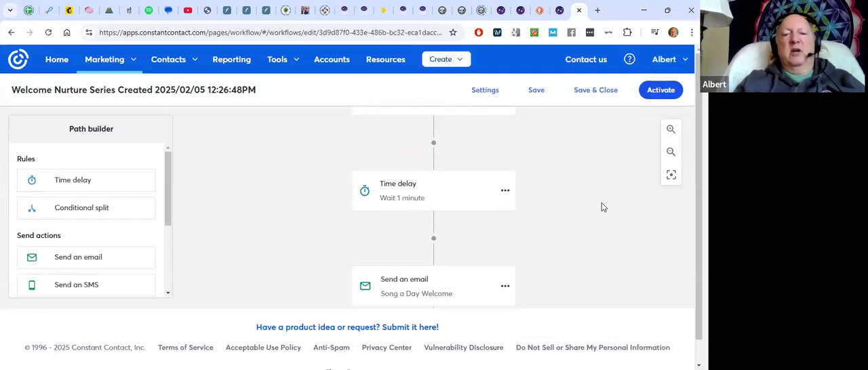
scroll(601, 204, down, 2)
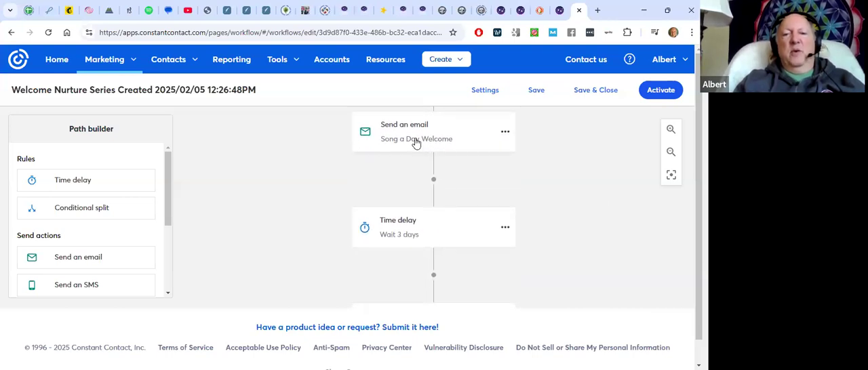
click(505, 227)
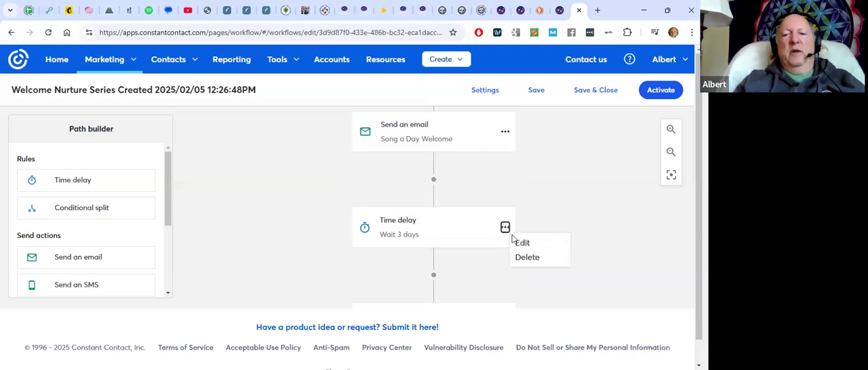
click(518, 243)
click(335, 218)
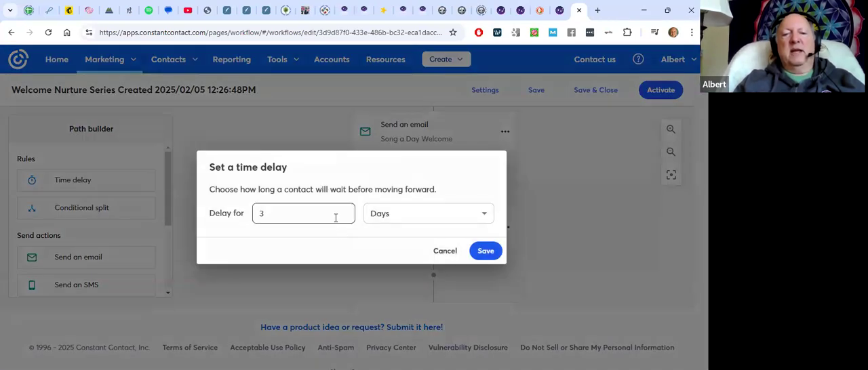
drag(278, 212, 260, 213)
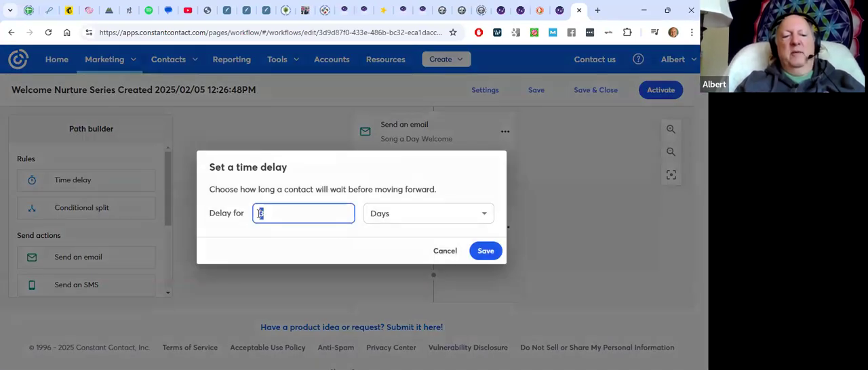
text(1)
click(484, 252)
Open the second email of the series, examine its sender, subject and template content, and close it without editing
scroll(568, 223, down, 1)
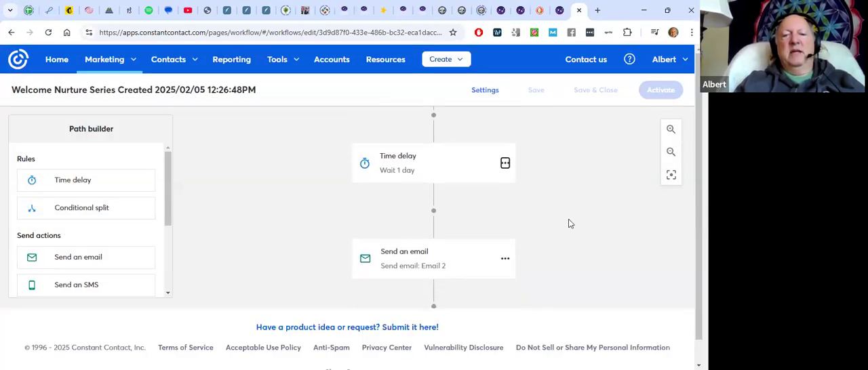
click(504, 257)
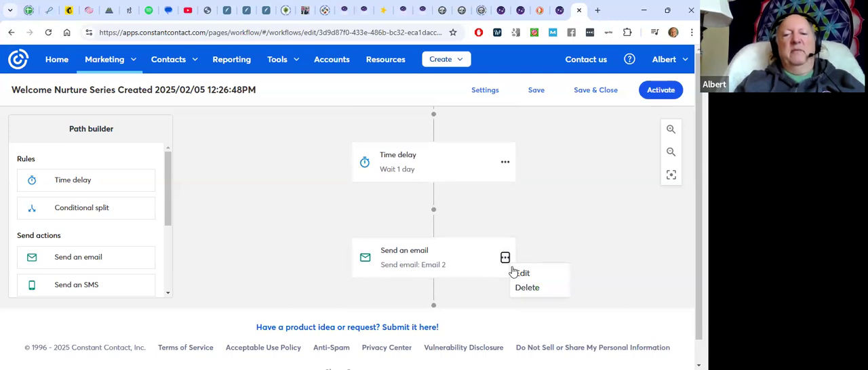
click(519, 273)
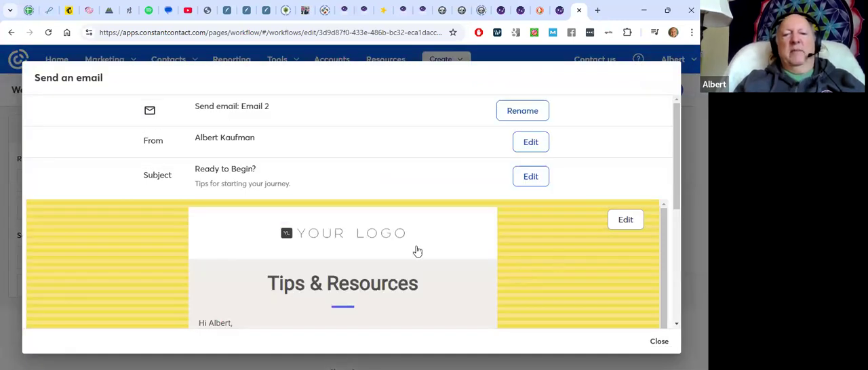
scroll(396, 232, down, 4)
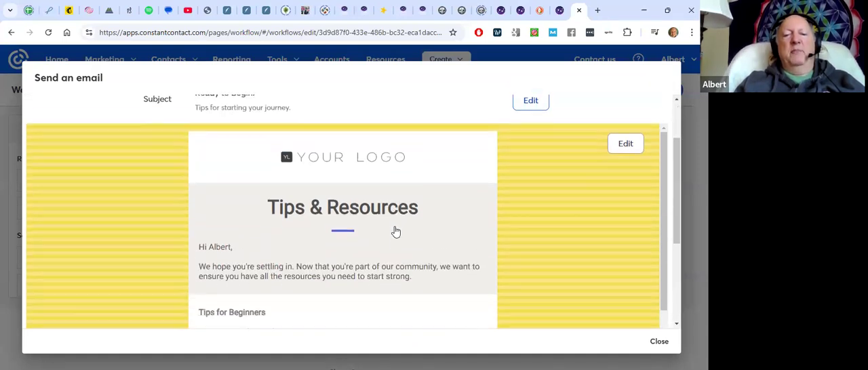
scroll(396, 232, up, 5)
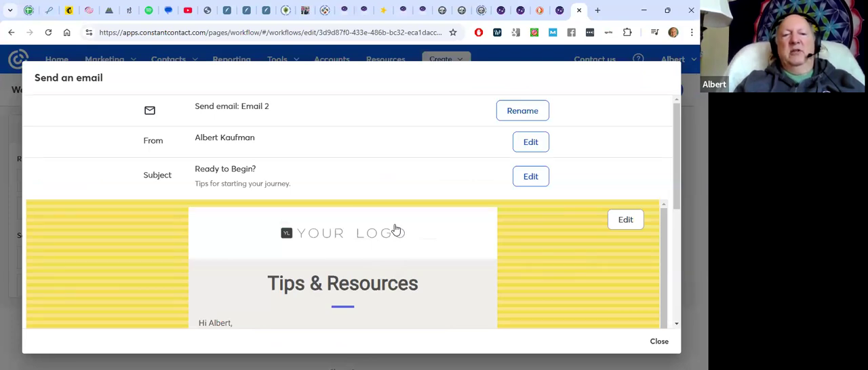
click(659, 343)
Check the path's trigger, delays and emails through the third email, and activate the welcome series
scroll(516, 264, up, 3)
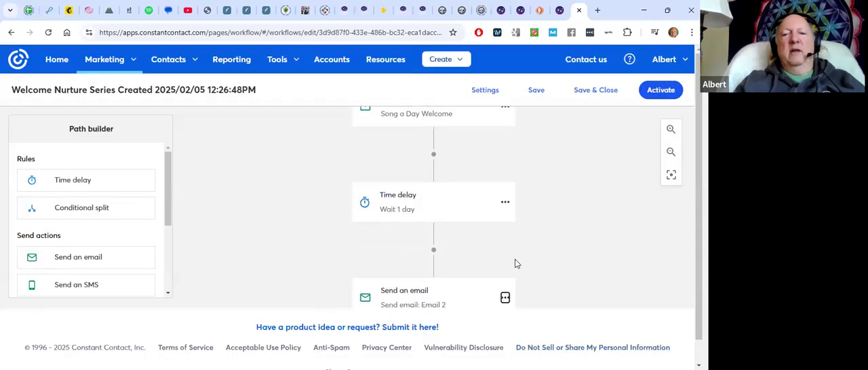
scroll(515, 264, down, 2)
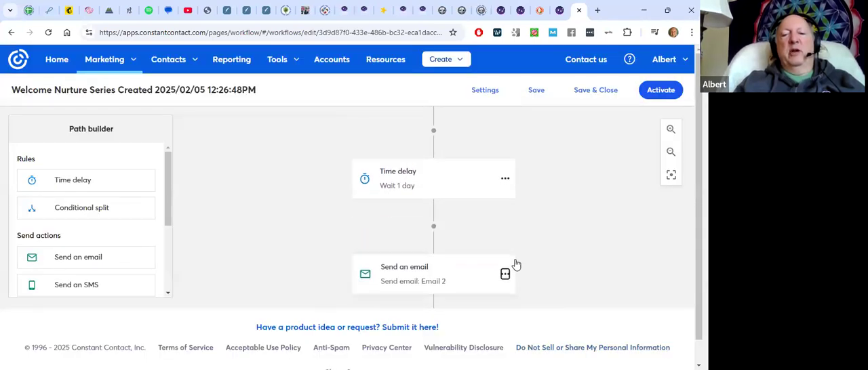
scroll(570, 238, down, 4)
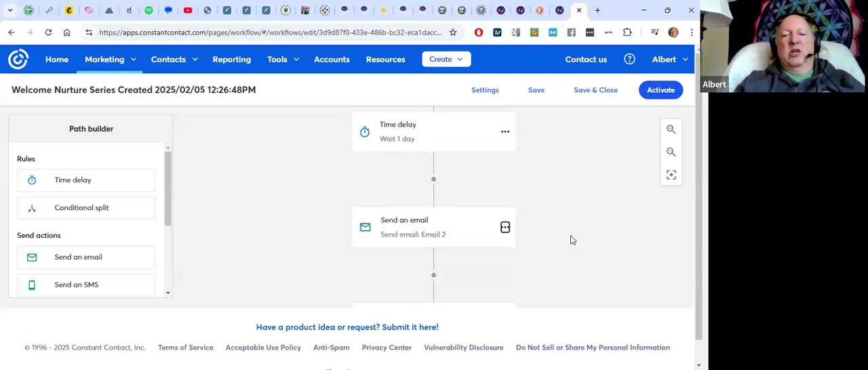
scroll(570, 239, down, 3)
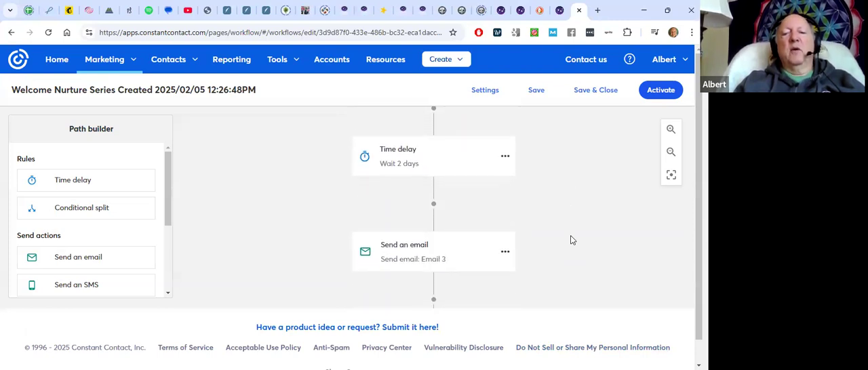
scroll(570, 239, up, 2)
scroll(571, 239, up, 8)
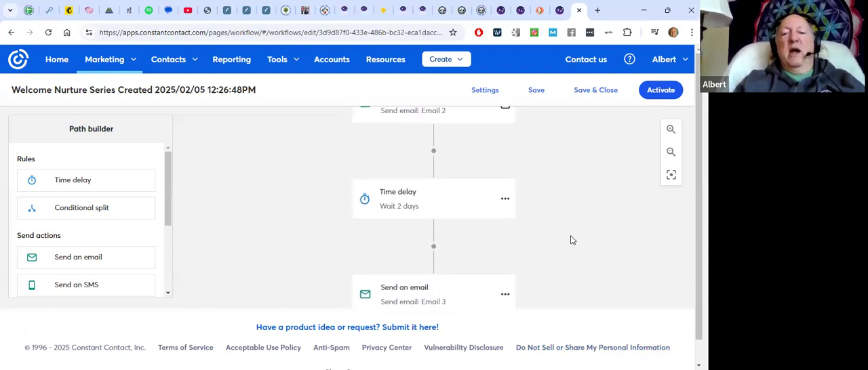
scroll(570, 238, up, 3)
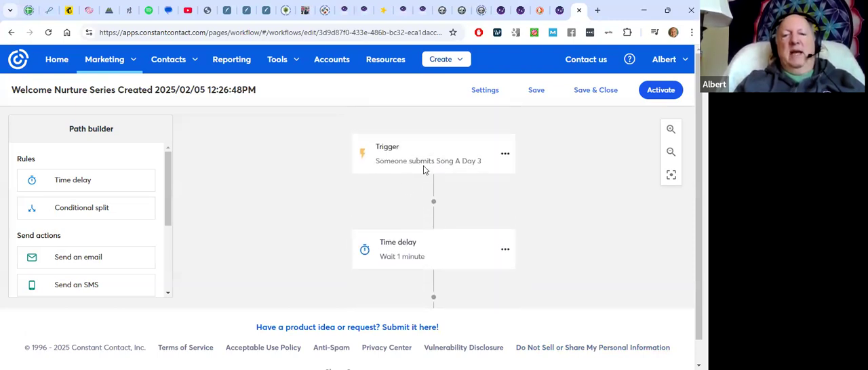
scroll(509, 203, down, 2)
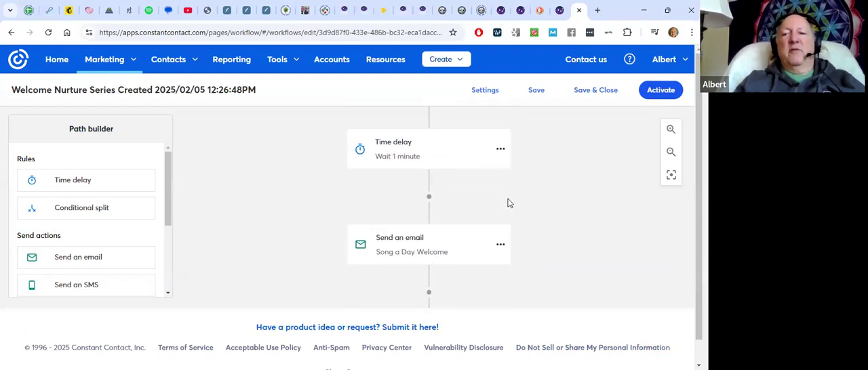
click(653, 93)
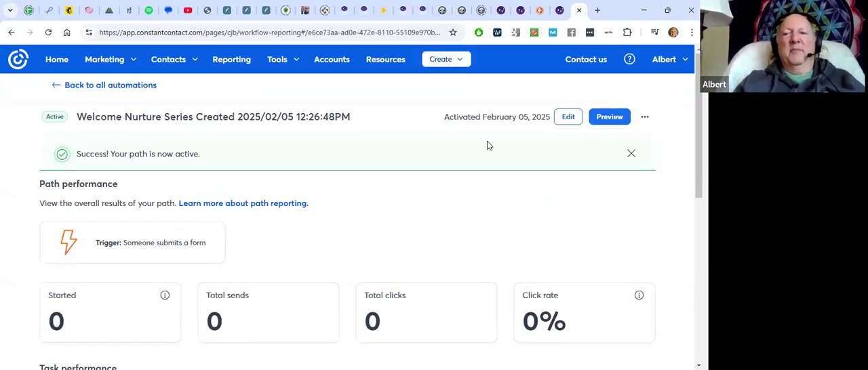
Examine the activated path's report, covering its overall path performance and the task performance of each email
scroll(487, 145, down, 1)
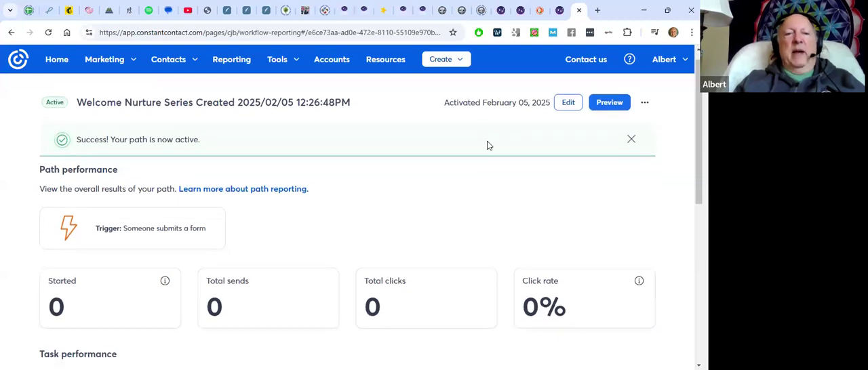
scroll(487, 145, down, 1)
scroll(486, 146, down, 1)
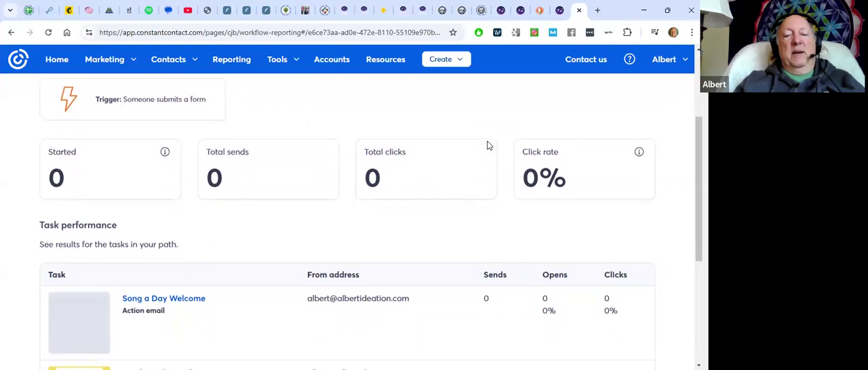
scroll(487, 145, up, 2)
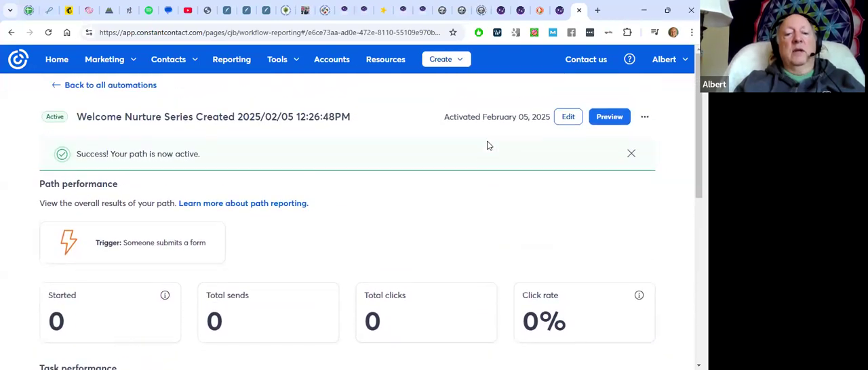
scroll(486, 145, down, 3)
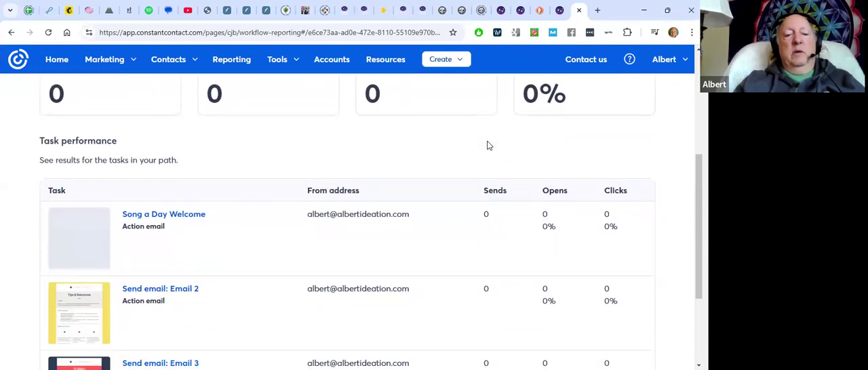
scroll(487, 145, down, 2)
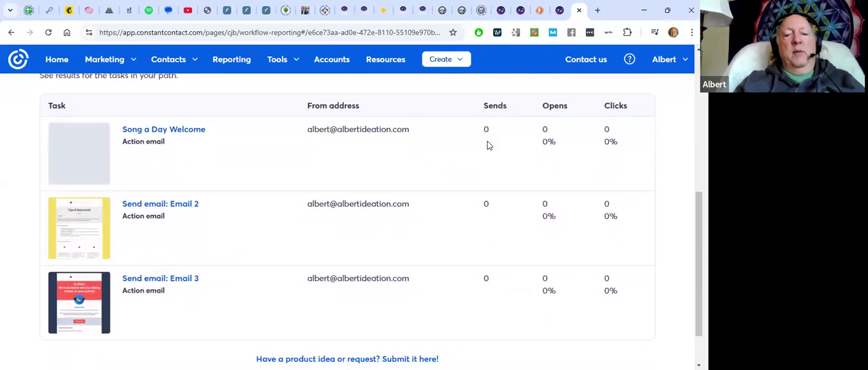
scroll(487, 145, down, 1)
scroll(487, 145, up, 6)
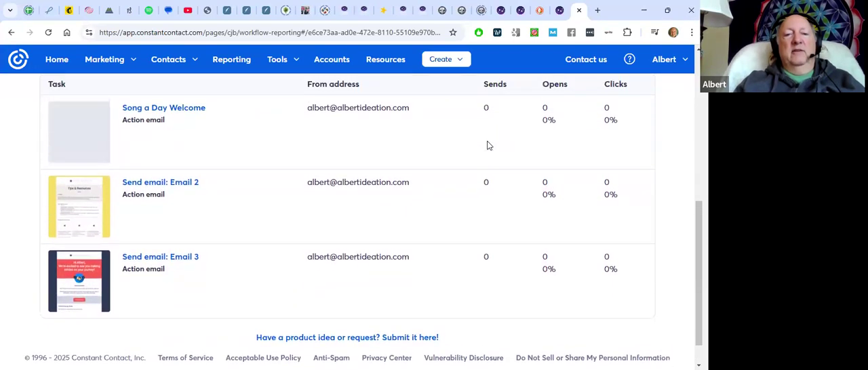
scroll(490, 145, up, 1)
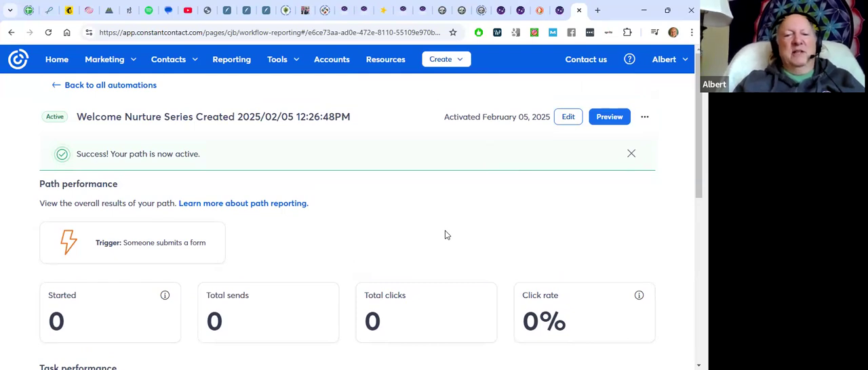
scroll(451, 222, down, 1)
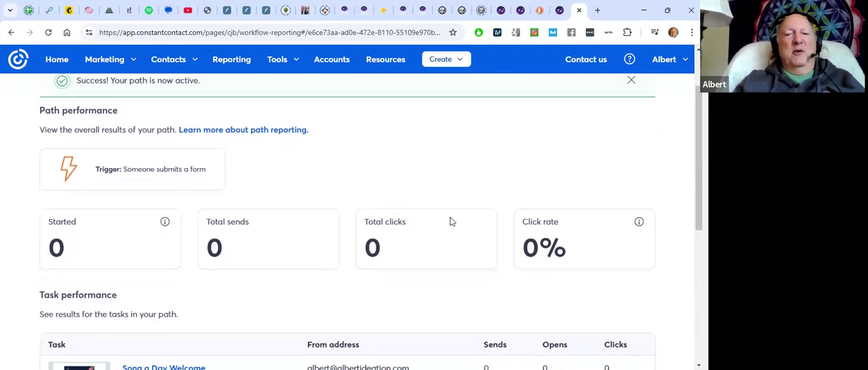
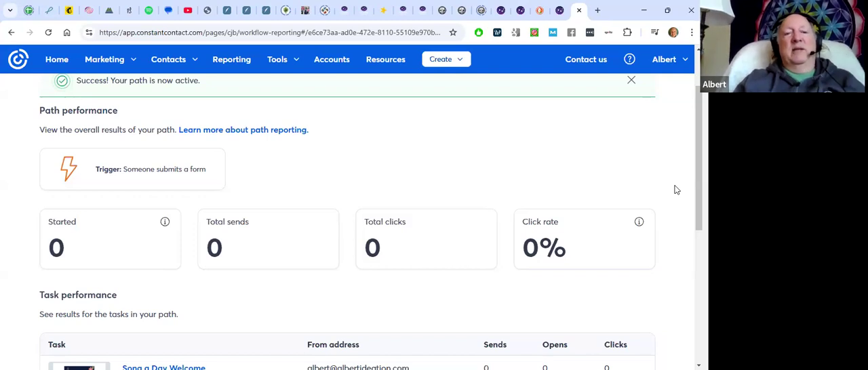
Return from the path report to the automations overview and examine the recommended paths: Thank-you series, Welcome series and Grow your SMS list
scroll(670, 187, up, 2)
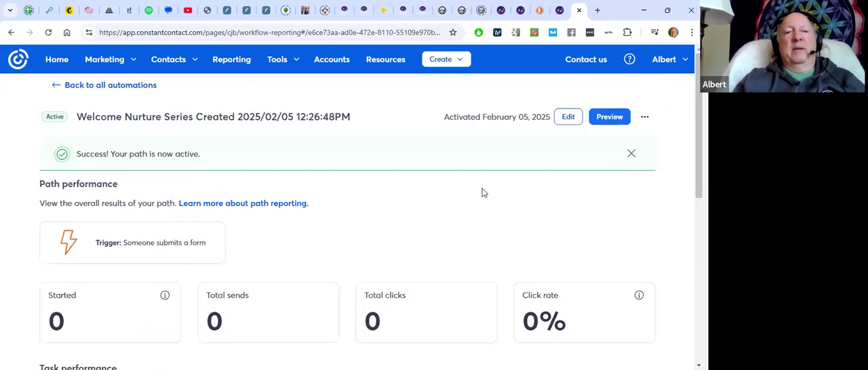
click(134, 90)
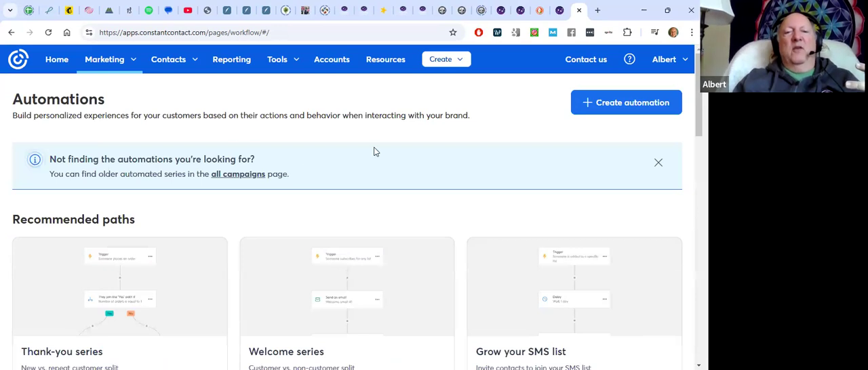
scroll(375, 151, down, 1)
scroll(374, 151, down, 1)
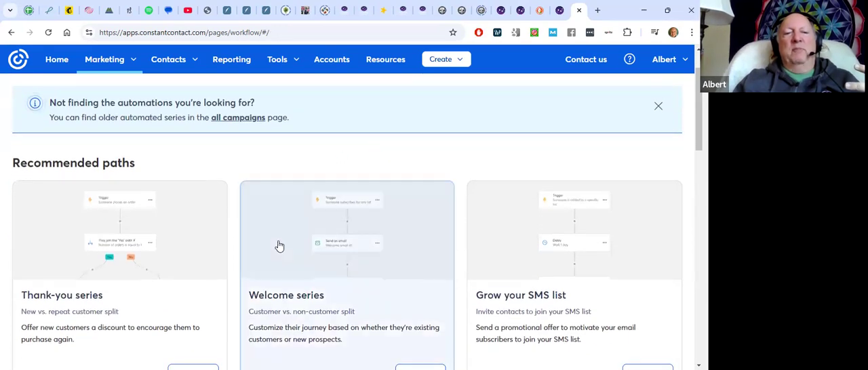
scroll(368, 235, down, 2)
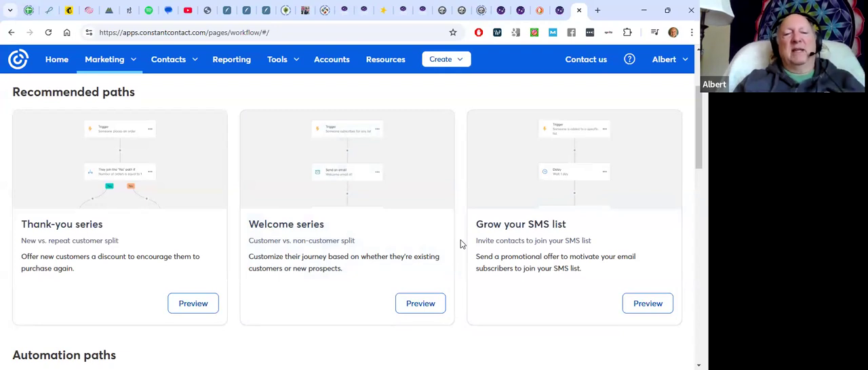
scroll(461, 243, down, 1)
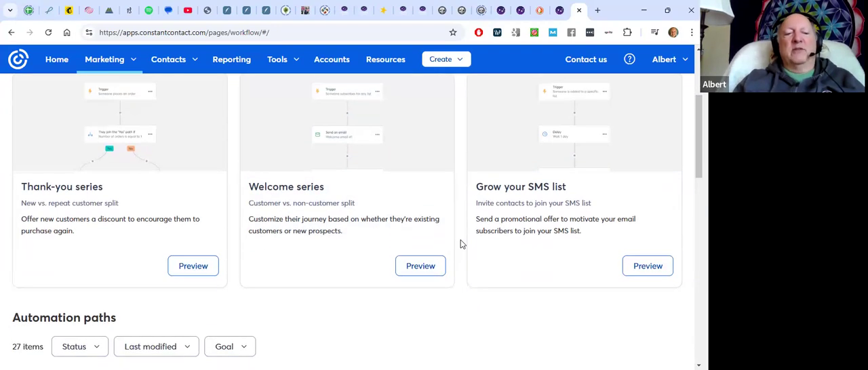
scroll(460, 240, up, 1)
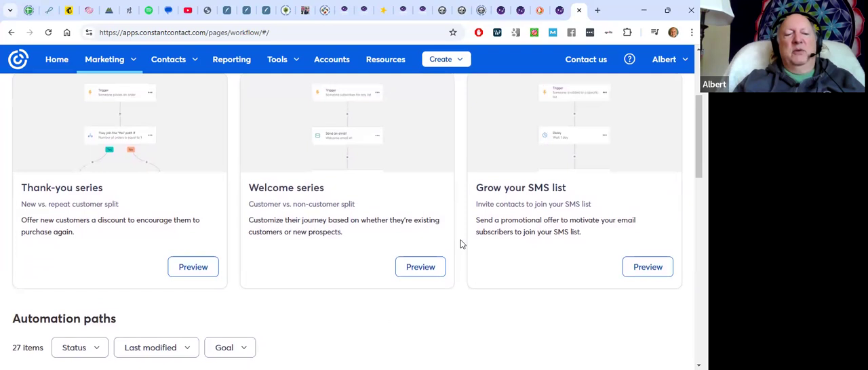